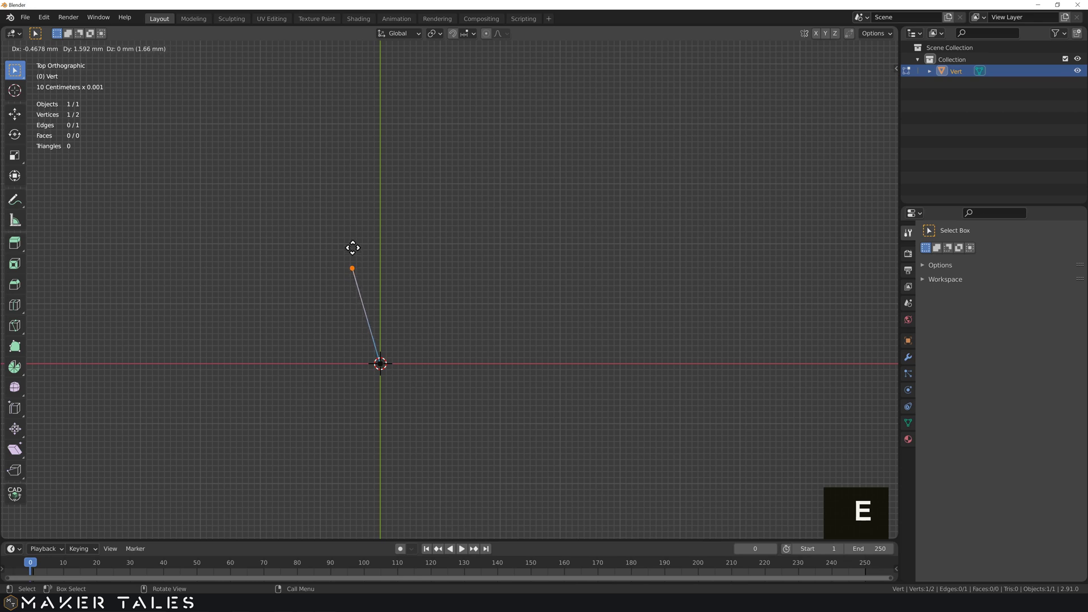
# Extrude the vertex at the origin 2 mm along the Y axis to form a vertical edge
pyautogui.press('x')
pyautogui.press('2')
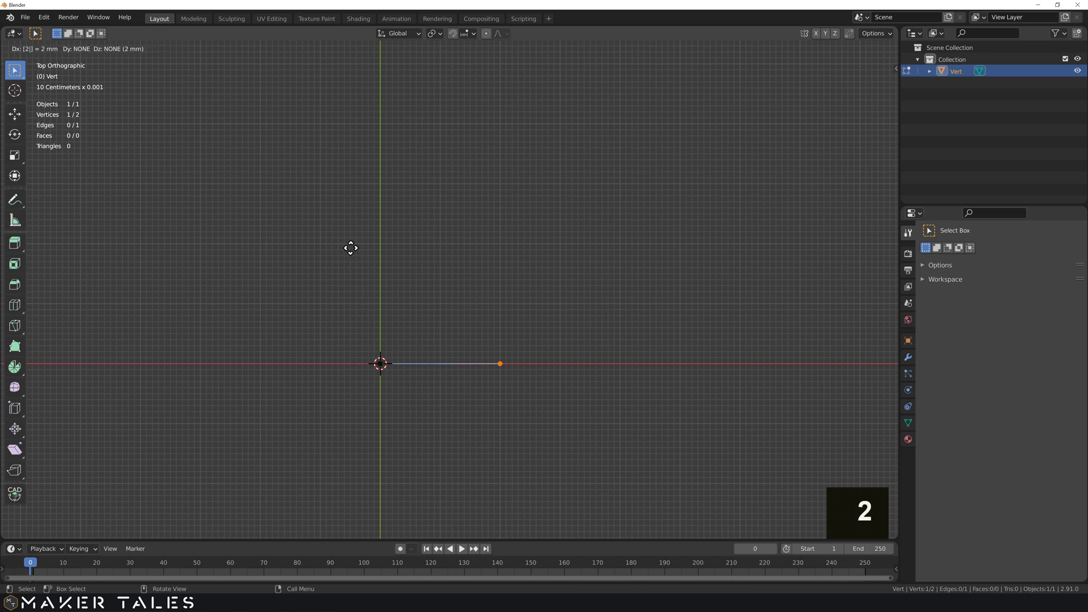
pyautogui.press('y')
pyautogui.press('Return')
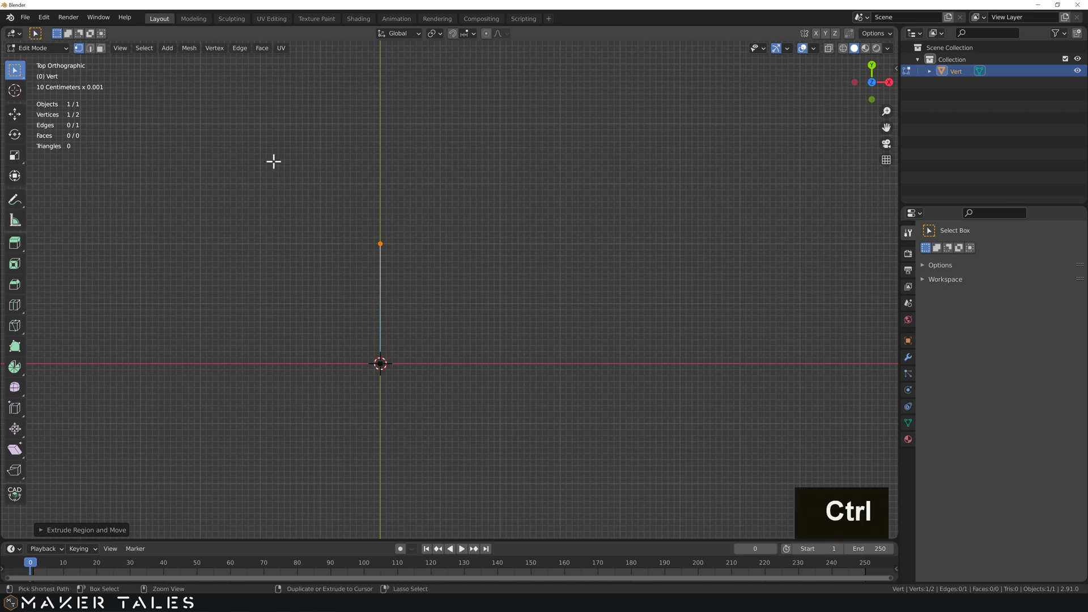
# Extend the vertical edge's upper vertex with a freehand zigzag chain of nine more vertices
pyautogui.keyDown('ctrl'); pyautogui.rightClick(238, 172); pyautogui.keyUp('ctrl')
pyautogui.keyDown('ctrl'); pyautogui.rightClick(338, 120); pyautogui.keyUp('ctrl')
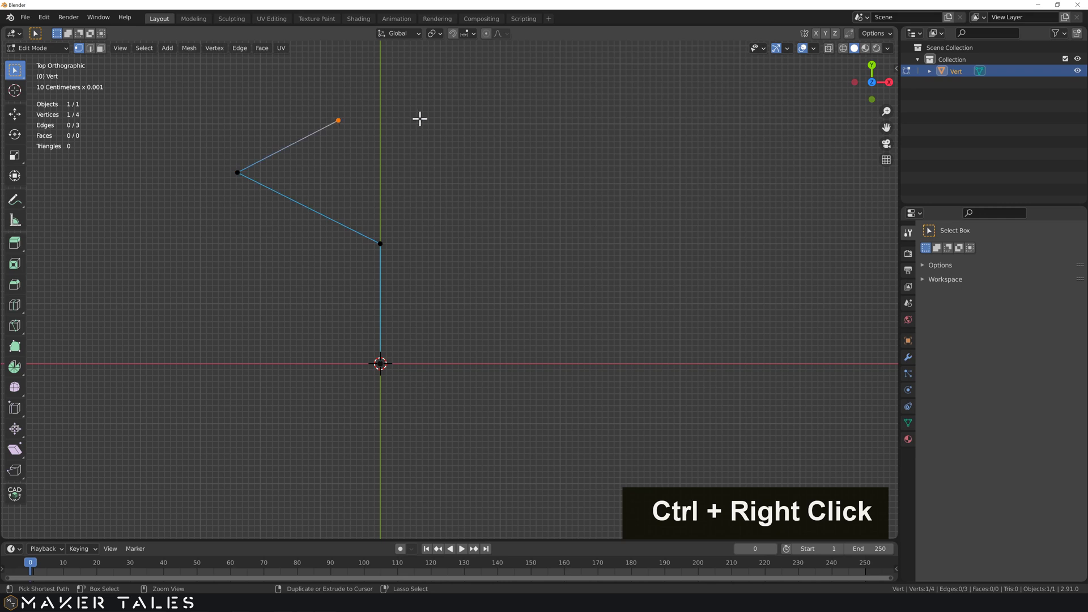
pyautogui.keyDown('ctrl'); pyautogui.rightClick(439, 125); pyautogui.keyUp('ctrl')
pyautogui.keyDown('ctrl'); pyautogui.rightClick(456, 212); pyautogui.keyUp('ctrl')
pyautogui.keyDown('ctrl'); pyautogui.rightClick(528, 192); pyautogui.keyUp('ctrl')
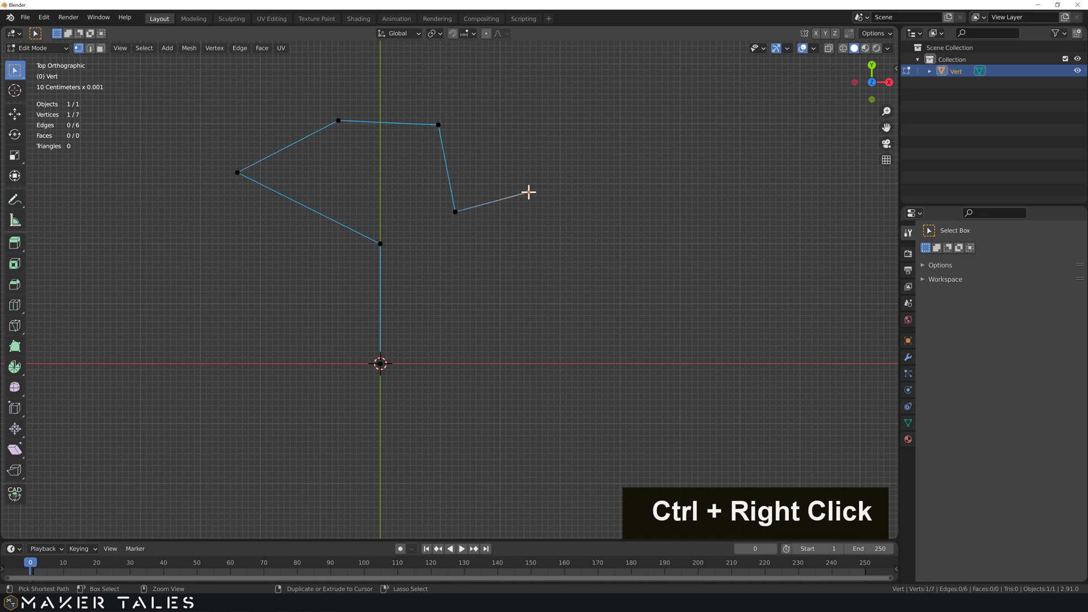
pyautogui.keyDown('ctrl'); pyautogui.rightClick(547, 108); pyautogui.keyUp('ctrl')
pyautogui.keyDown('ctrl'); pyautogui.rightClick(621, 153); pyautogui.keyUp('ctrl')
pyautogui.keyDown('ctrl'); pyautogui.rightClick(623, 262); pyautogui.keyUp('ctrl')
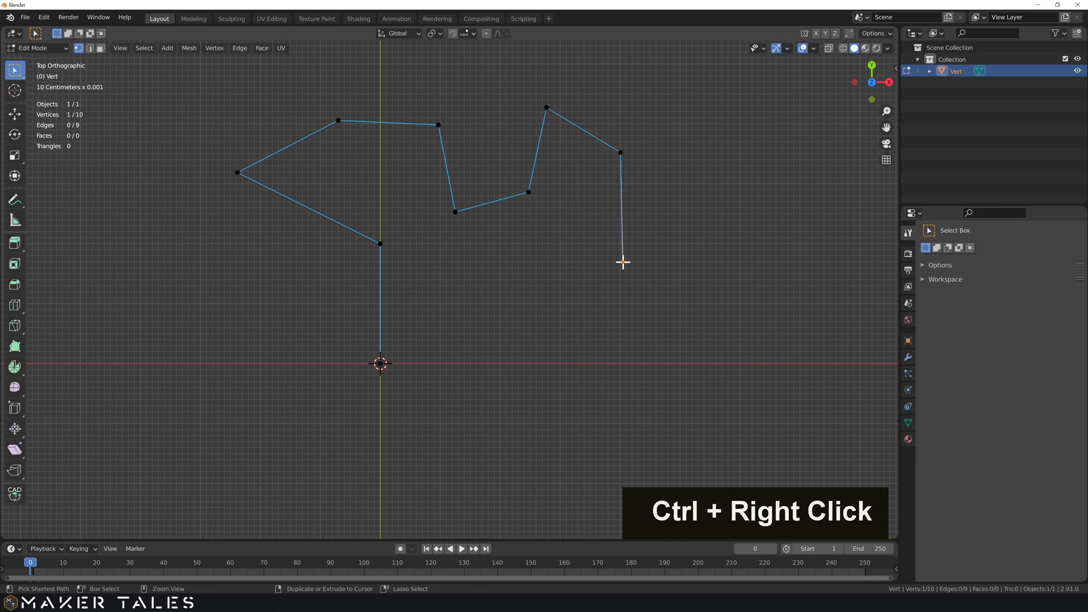
pyautogui.keyDown('ctrl'); pyautogui.rightClick(686, 278); pyautogui.keyUp('ctrl')
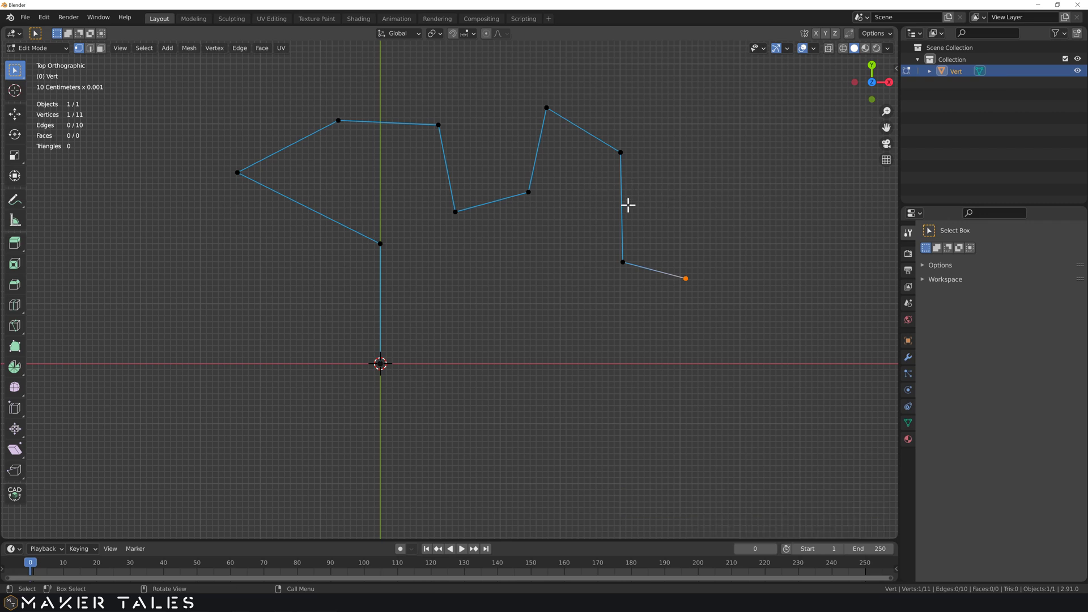
# Undo all nine freehand vertices, going back to the single vertical edge
pyautogui.hotkey('ctrl', 'z')
pyautogui.hotkey('ctrl', 'z')
pyautogui.hotkey('ctrl', 'z')
pyautogui.hotkey('ctrl', 'z')
pyautogui.hotkey('ctrl', 'z')
pyautogui.hotkey('ctrl', 'z')
pyautogui.hotkey('ctrl', 'z')
pyautogui.hotkey('ctrl', 'z')
pyautogui.hotkey('ctrl', 'z')
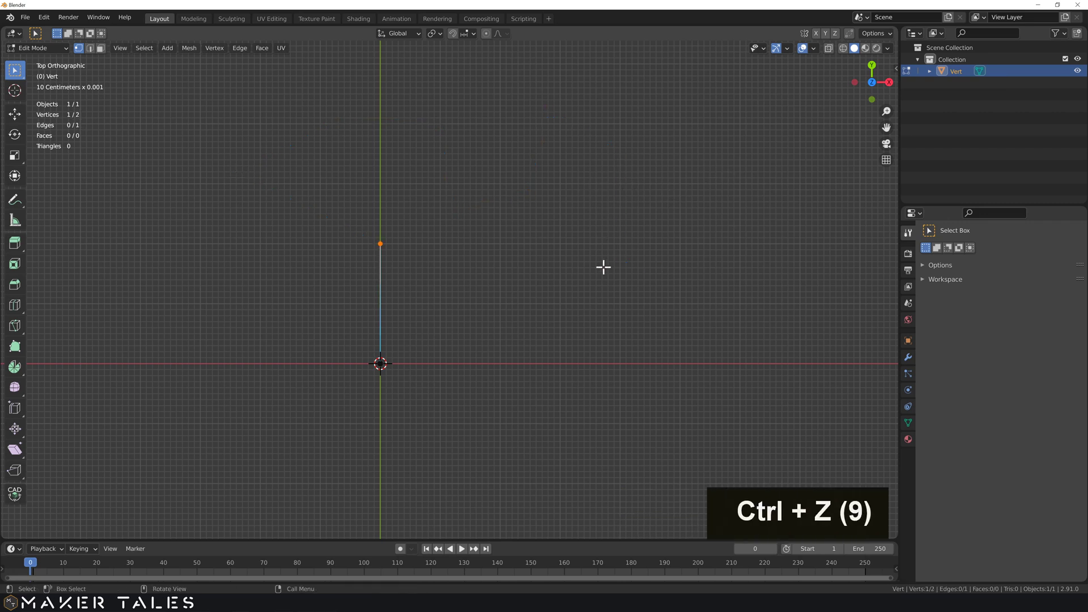
# Extrude the vertical edge 2 mm along the X axis to form a square face
pyautogui.press('2')
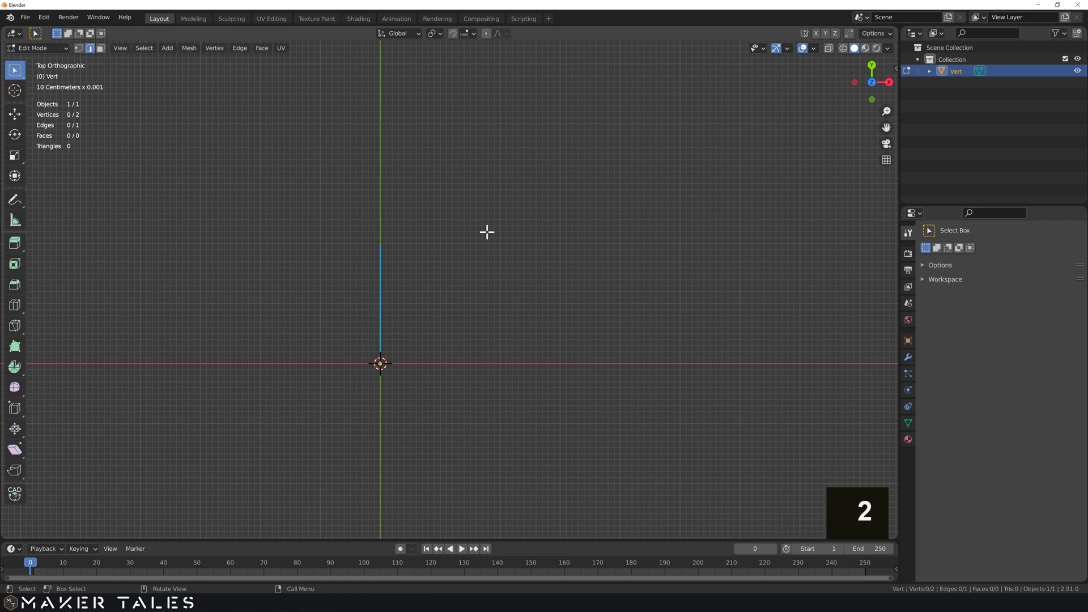
pyautogui.click(377, 307)
pyautogui.press('e')
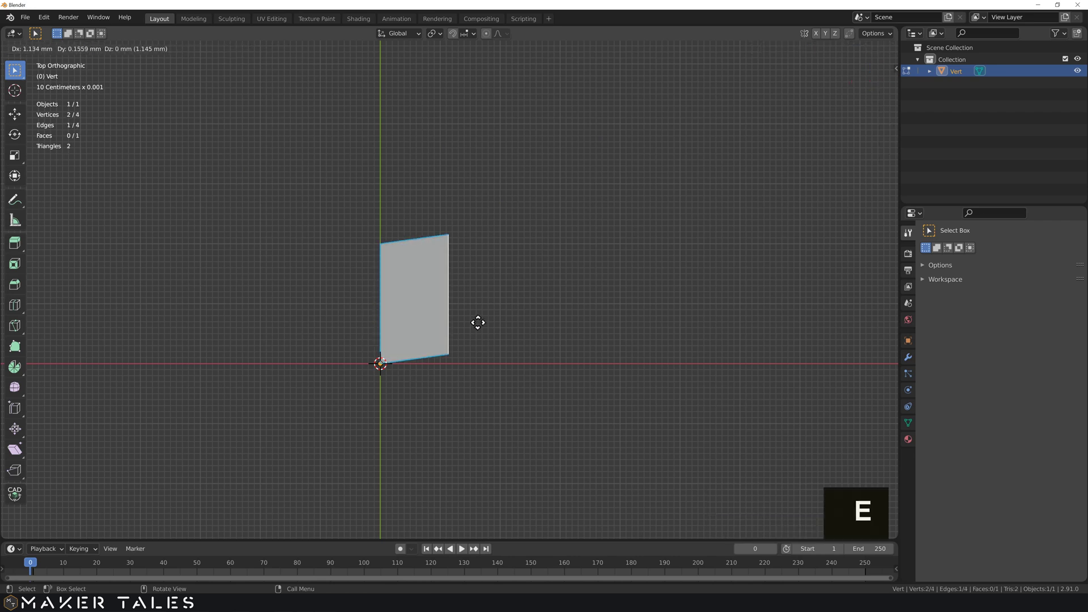
pyautogui.press('2')
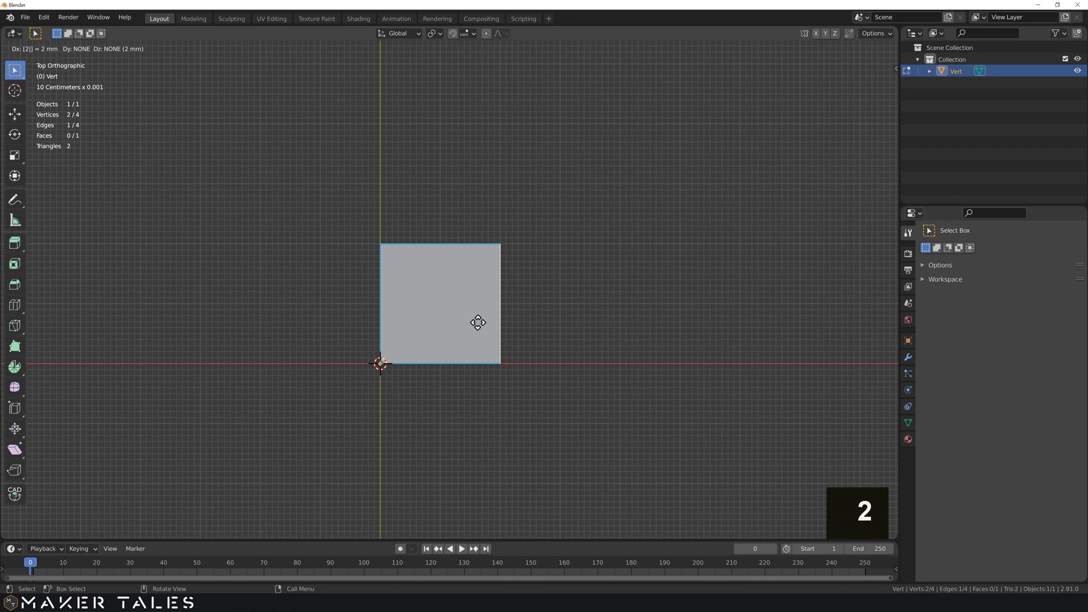
pyautogui.press('Return')
# Delete only the face of the square, keeping its four edges as an outline
pyautogui.scroll(5, 471, 295)
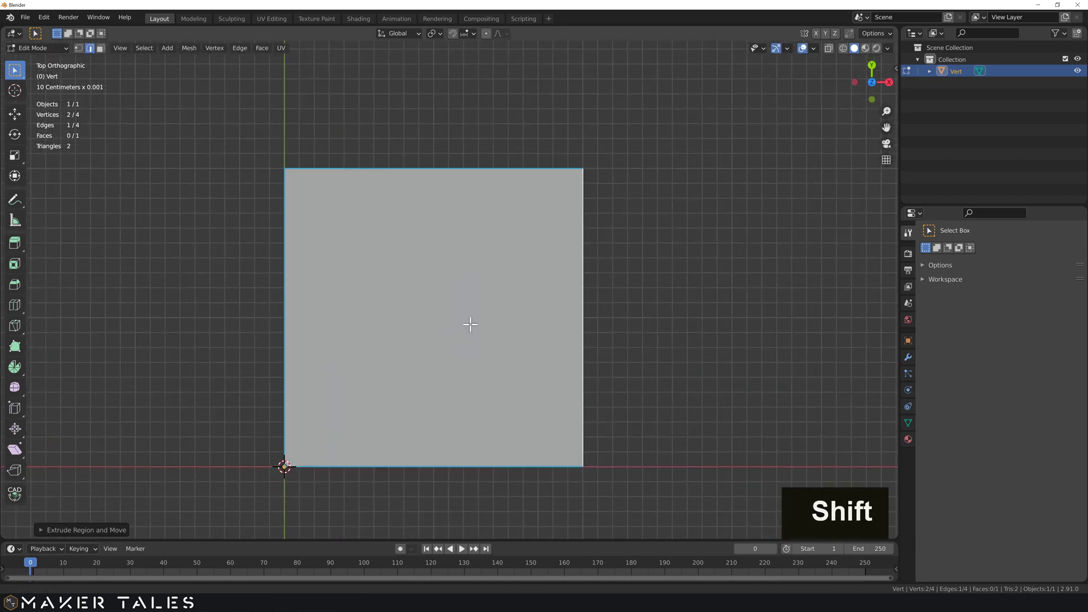
pyautogui.keyDown('shift'); pyautogui.moveTo(469, 321); pyautogui.dragTo(492, 261, button='middle'); pyautogui.keyUp('shift')
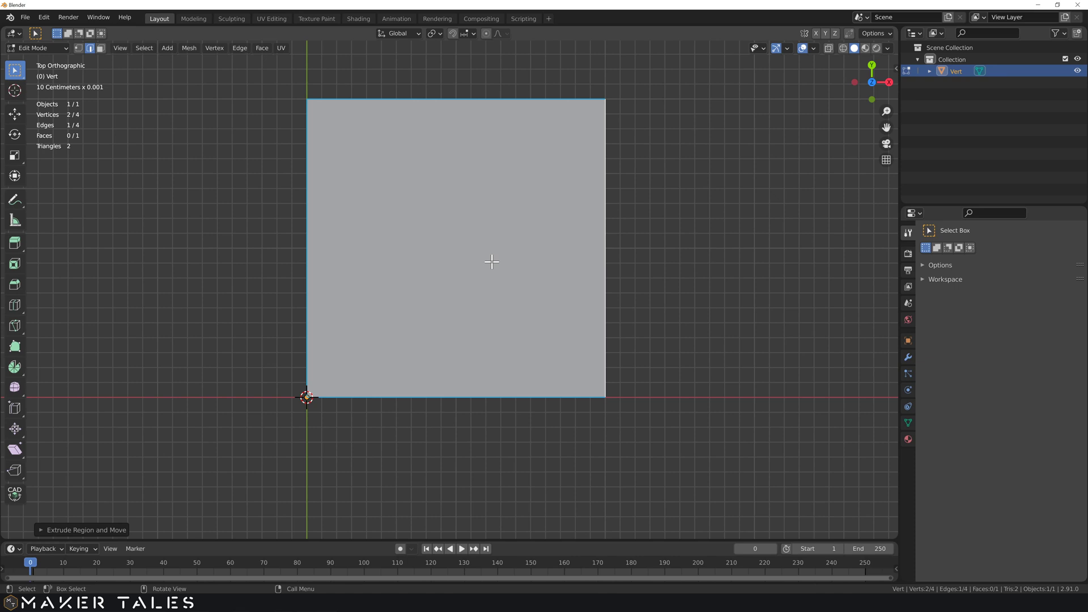
pyautogui.press('3')
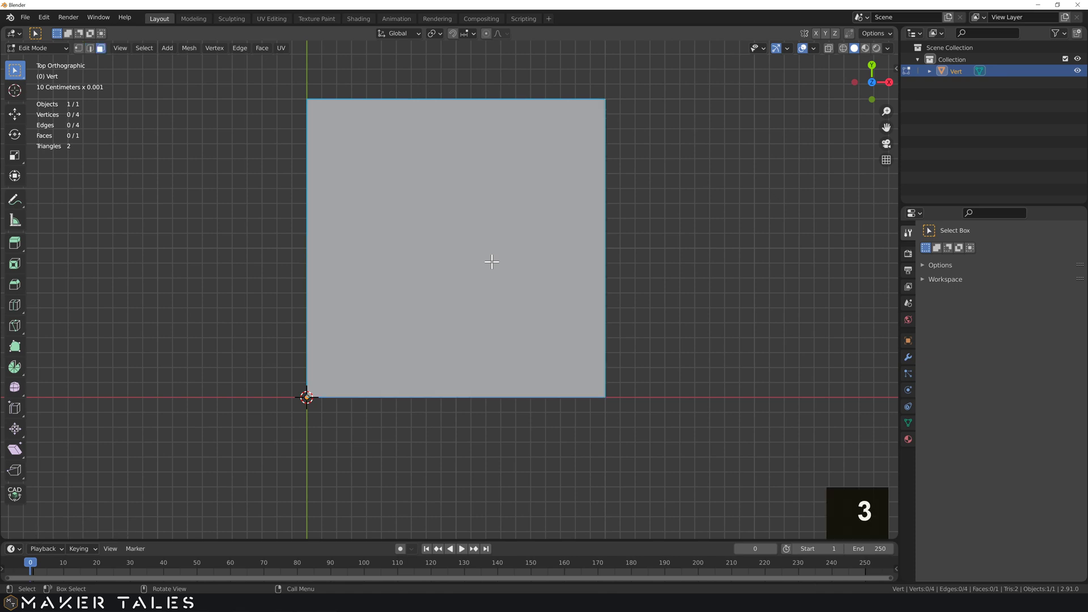
pyautogui.click(467, 235)
pyautogui.press('x')
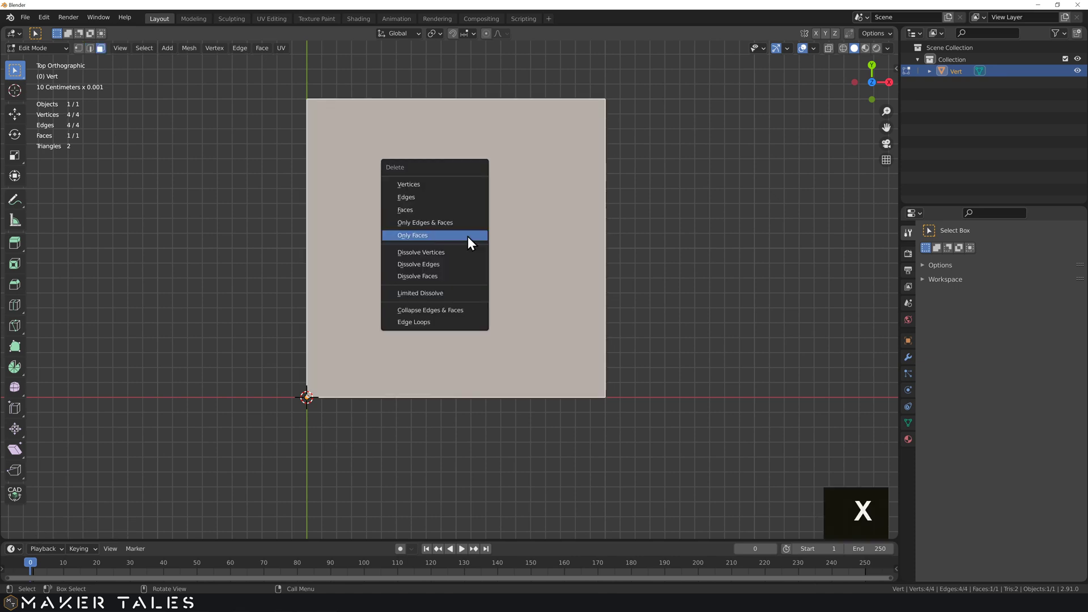
pyautogui.click(468, 235)
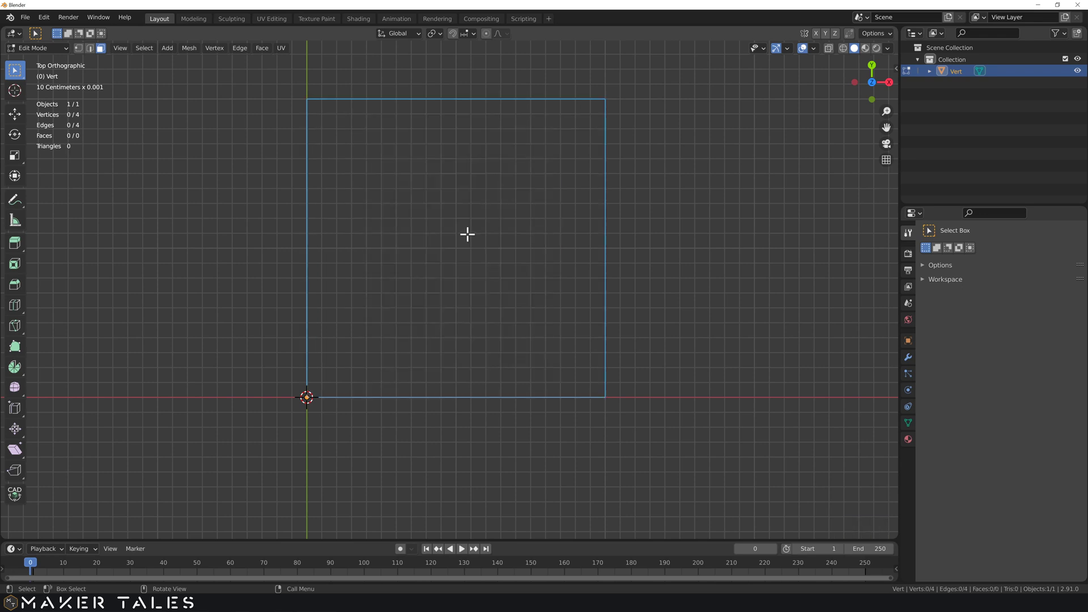
# Round the square's upper-right corner with a vertex bevel 0.35 mm wide and 9 segments
pyautogui.press('1')
pyautogui.moveTo(637, 81); pyautogui.dragTo(590, 142)
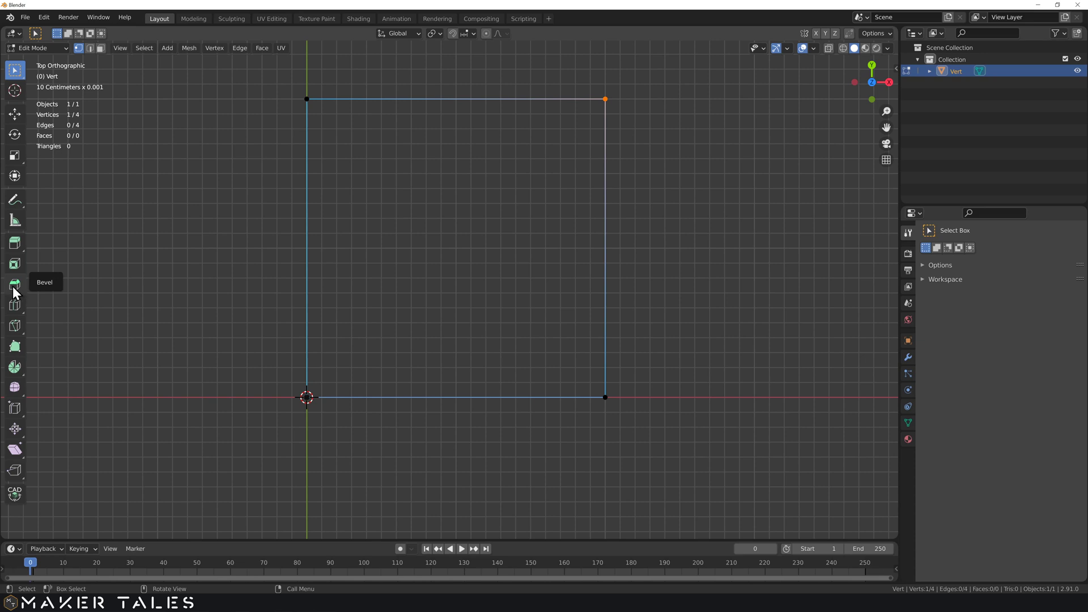
pyautogui.press('ctrl')
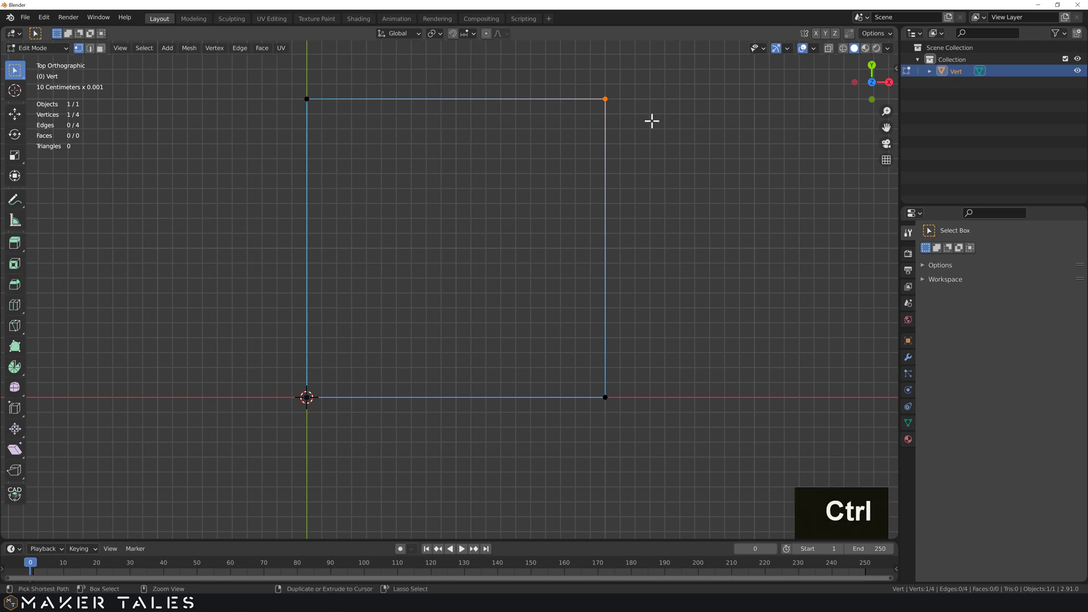
pyautogui.hotkey('ctrl', 'b')
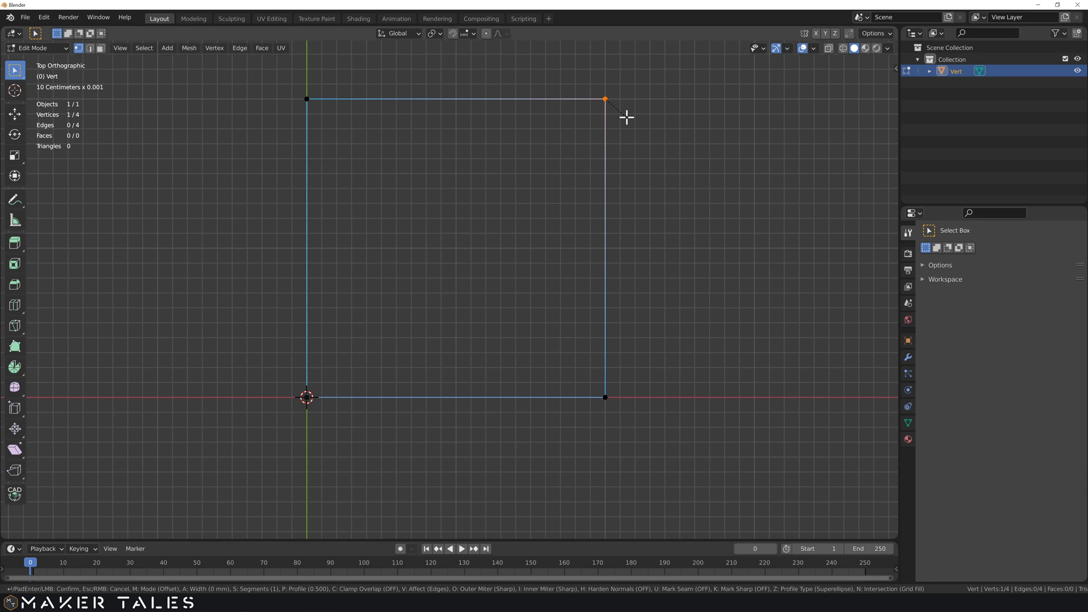
pyautogui.press('v')
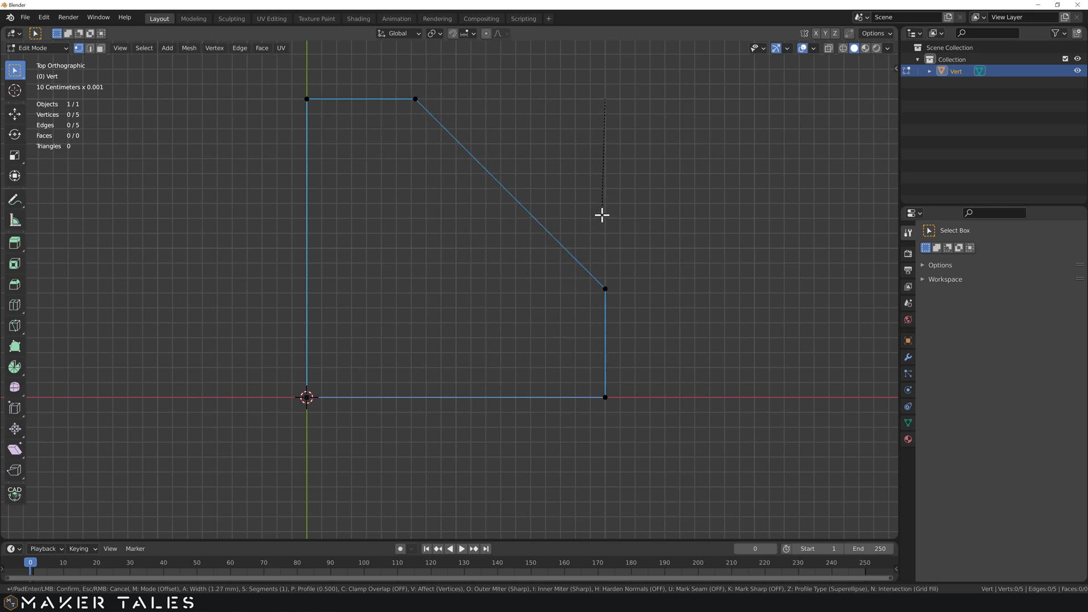
pyautogui.scroll(8, 608, 213)
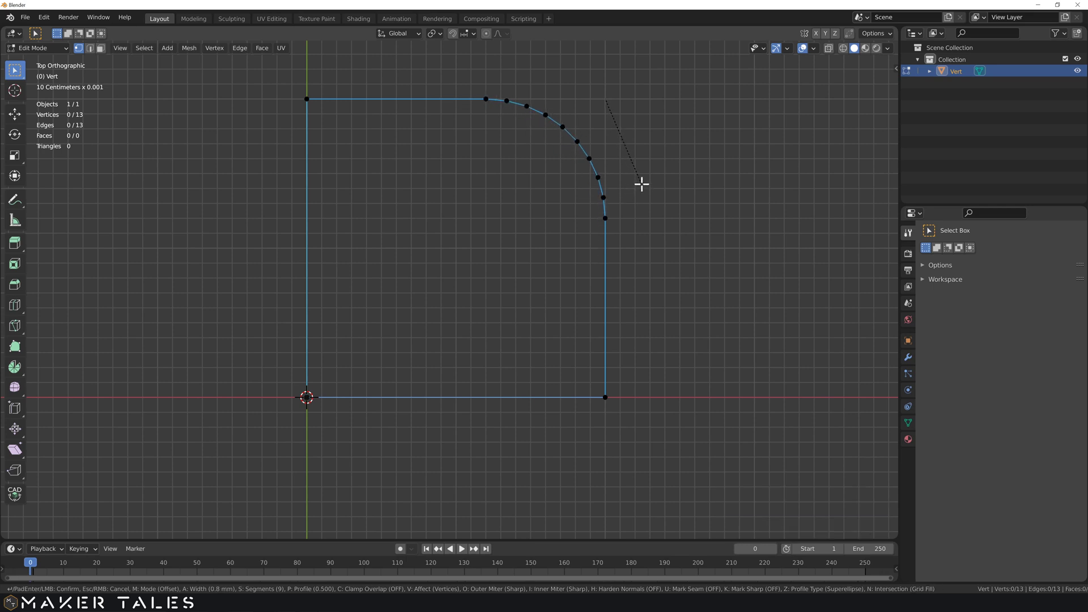
pyautogui.write('0.35')
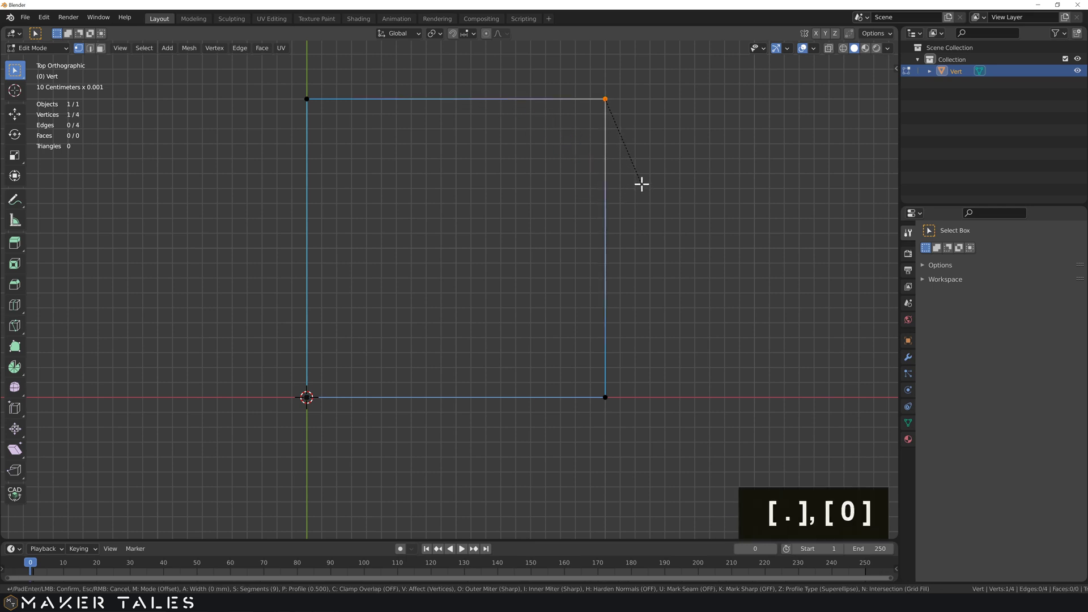
pyautogui.press('Return')
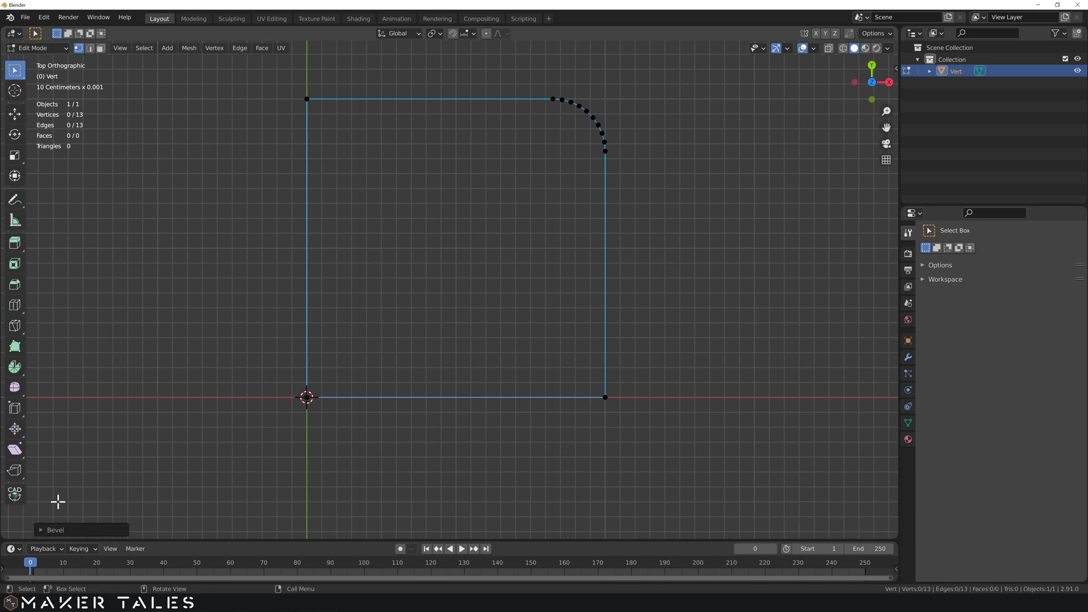
# Set the corner bevel's width to 0.5 mm and its segments to 10
pyautogui.click(39, 531)
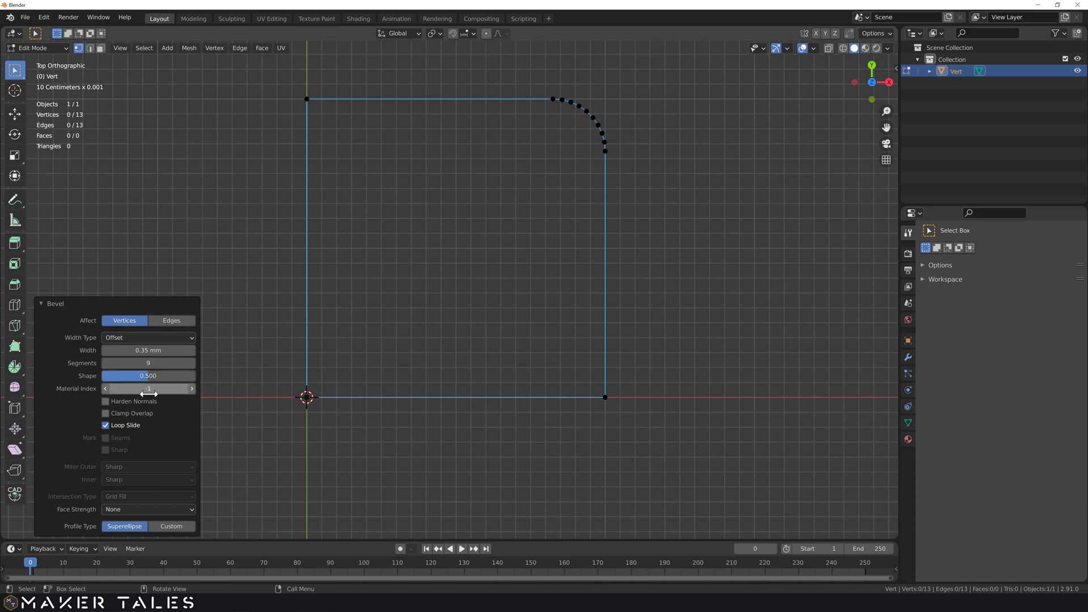
pyautogui.click(157, 350)
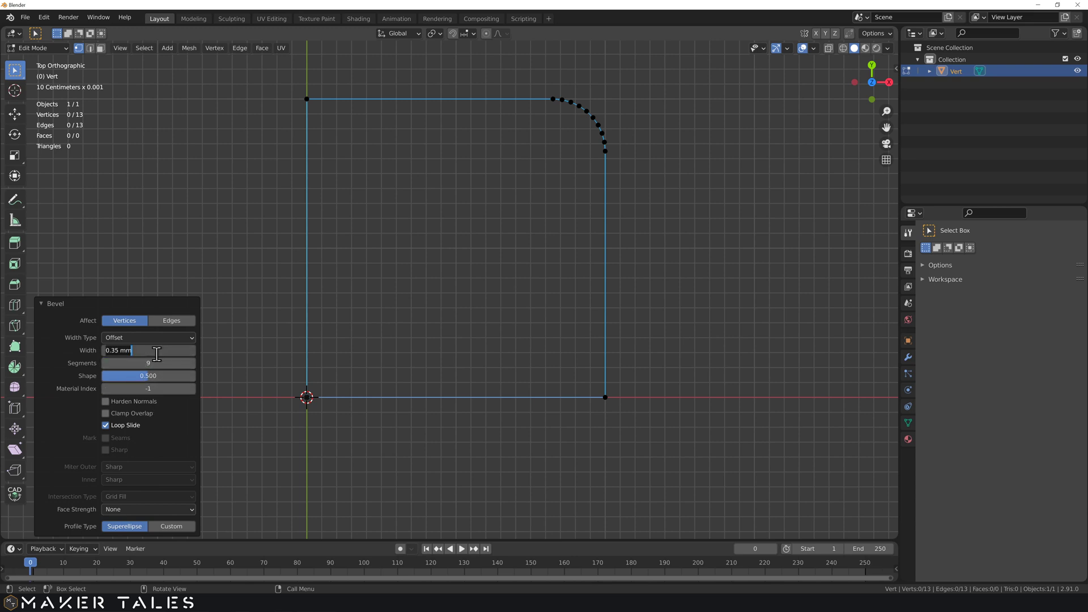
pyautogui.write('0.5')
pyautogui.press('Return')
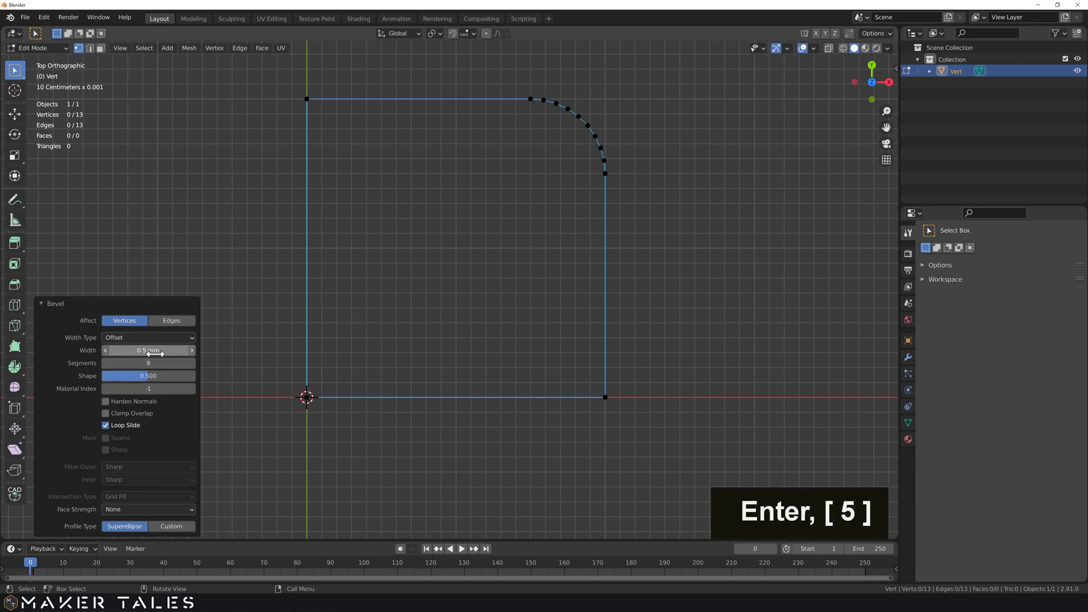
pyautogui.click(151, 363)
pyautogui.write('10')
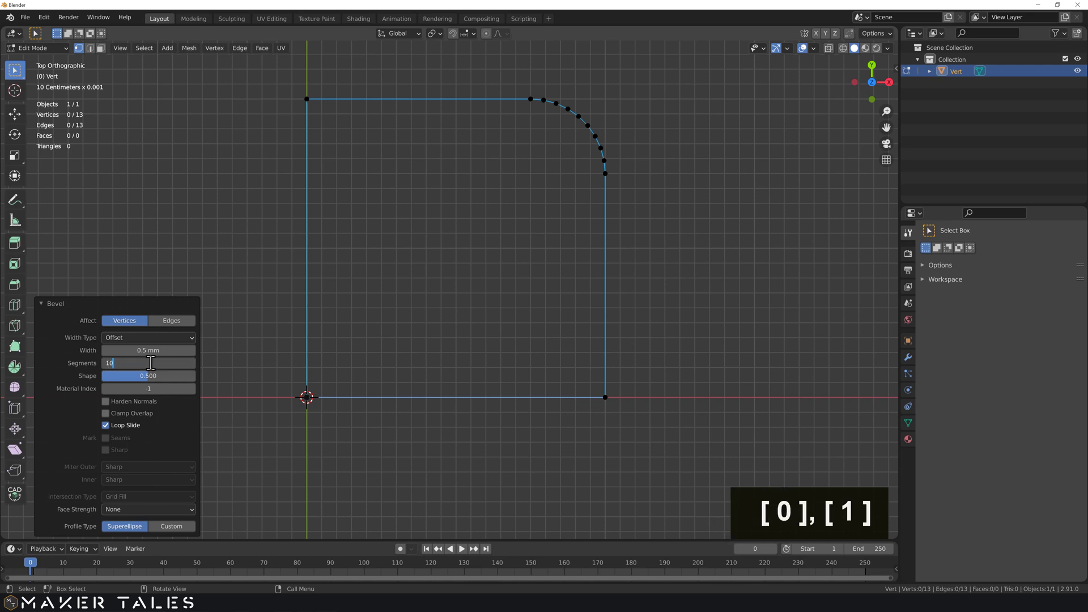
pyautogui.press('Return')
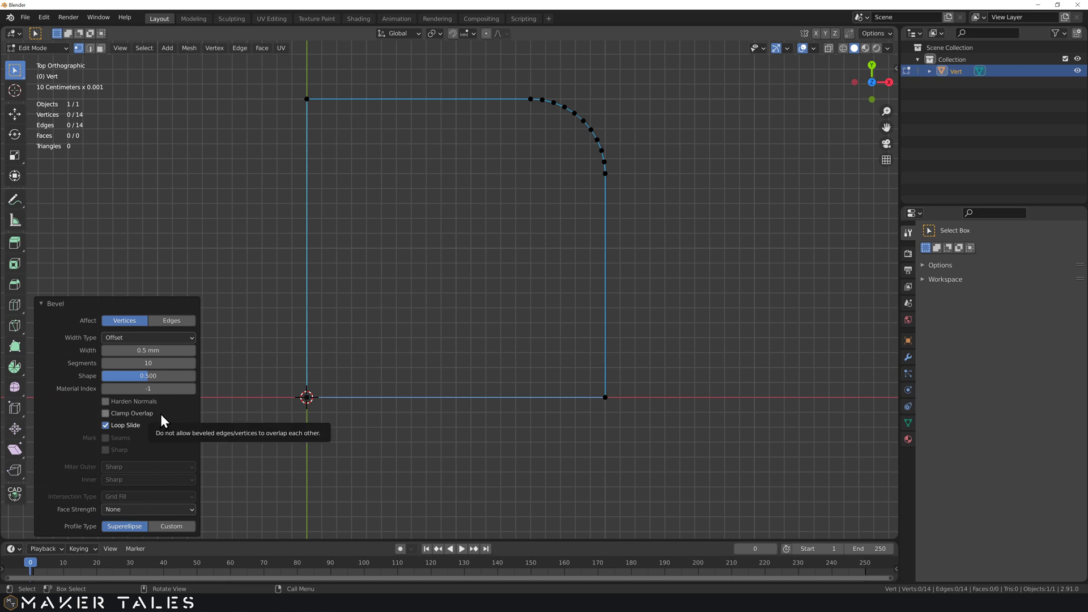
# Try the bevel's Edges mode and Custom profile type, returning to Vertices and Superellipse
pyautogui.click(173, 321)
pyautogui.click(121, 321)
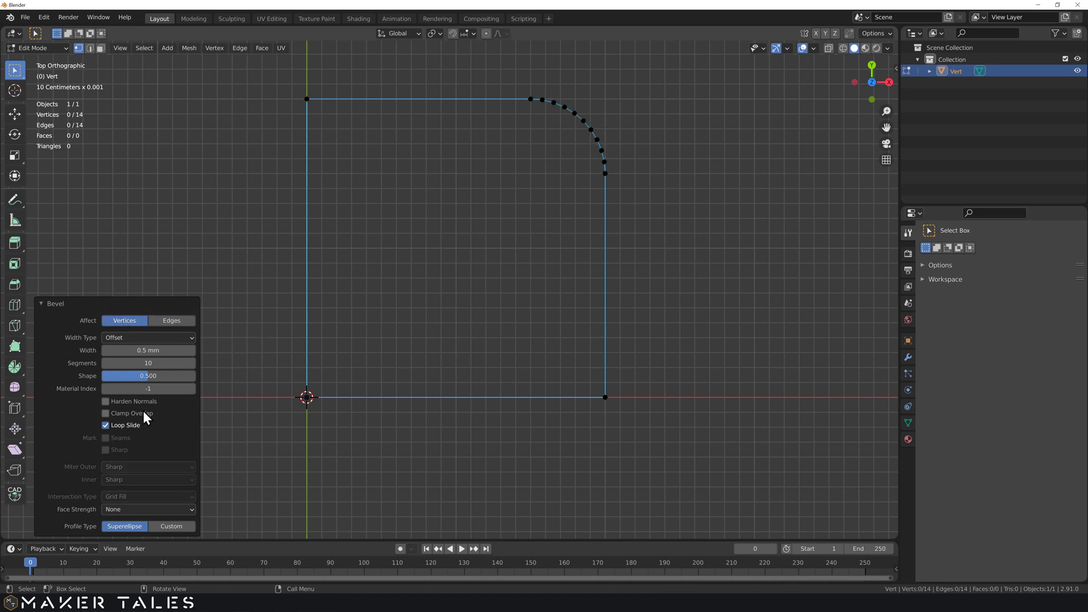
pyautogui.click(167, 528)
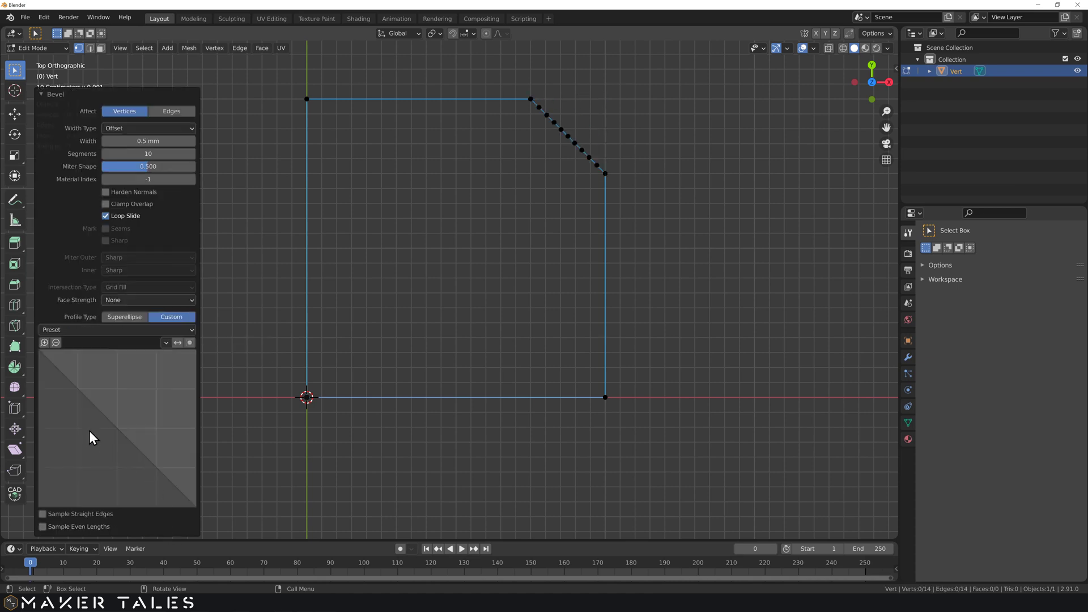
pyautogui.click(125, 319)
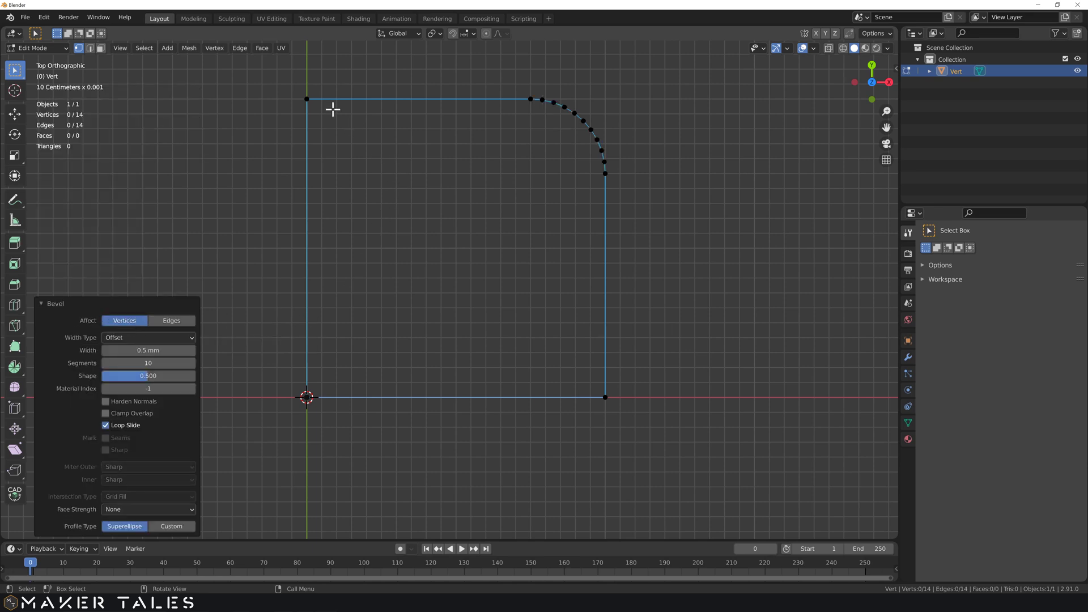
# Chamfer the square's upper-left corner with a vertex bevel 0.5 mm wide and 1 segment
pyautogui.moveTo(335, 80); pyautogui.dragTo(292, 119)
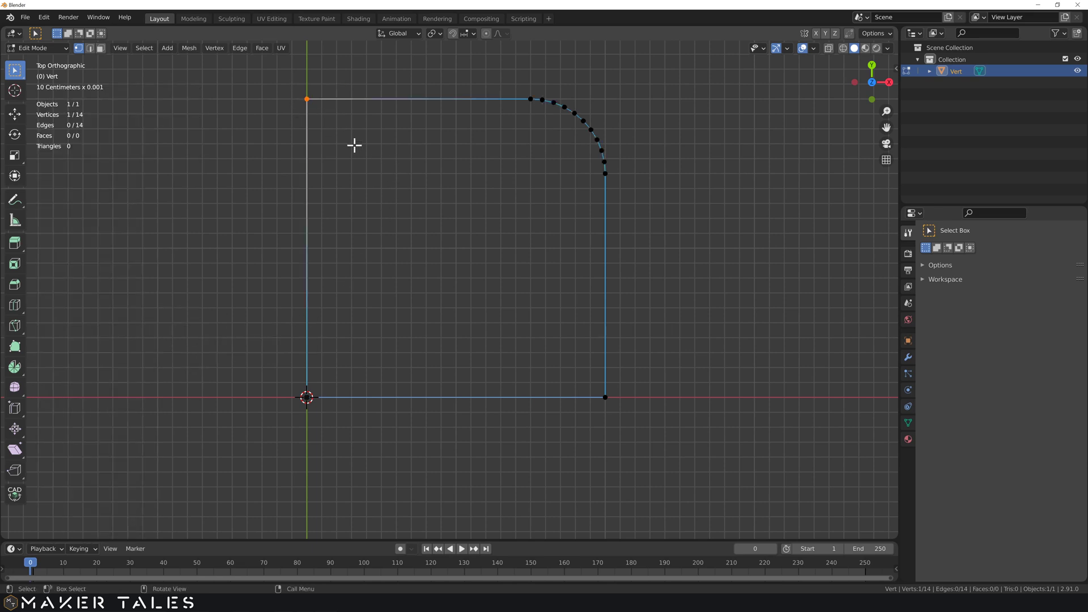
pyautogui.hotkey('ctrl', 'b')
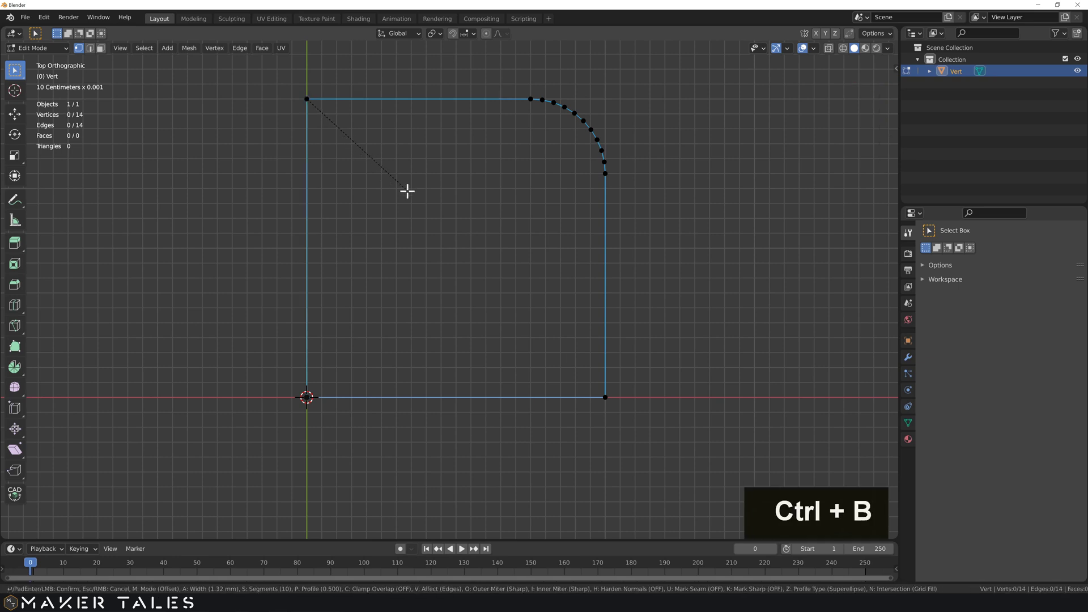
pyautogui.press('v')
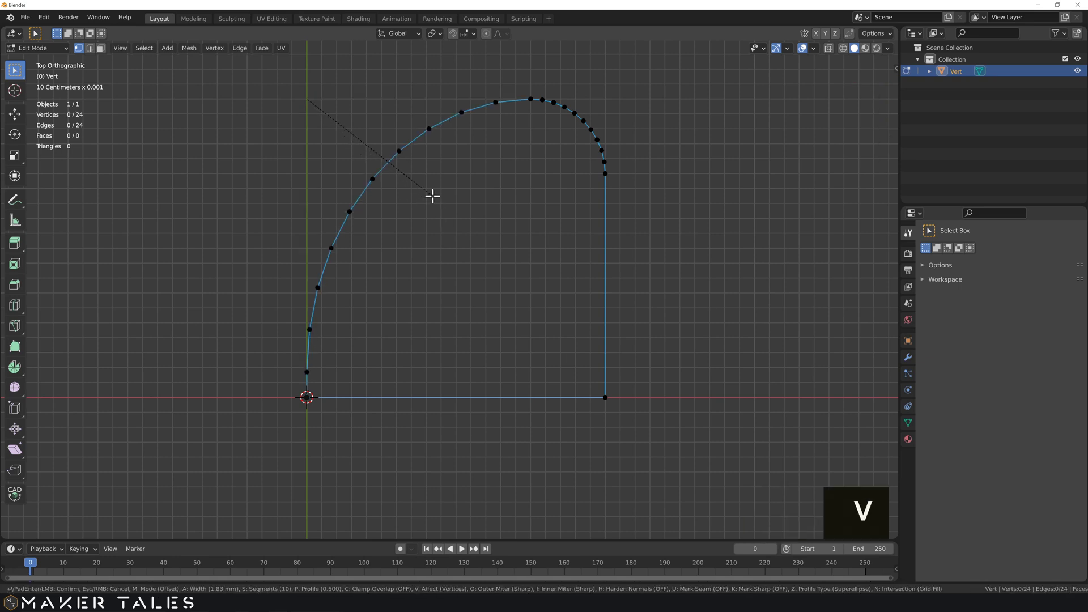
pyautogui.scroll(-8, 433, 198)
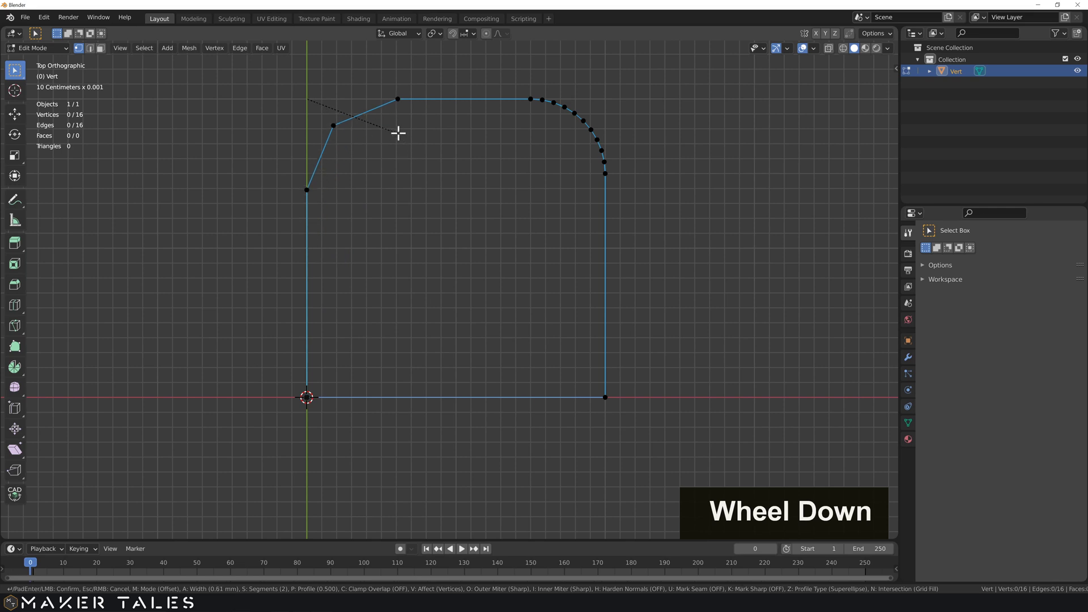
pyautogui.scroll(-1, 398, 133)
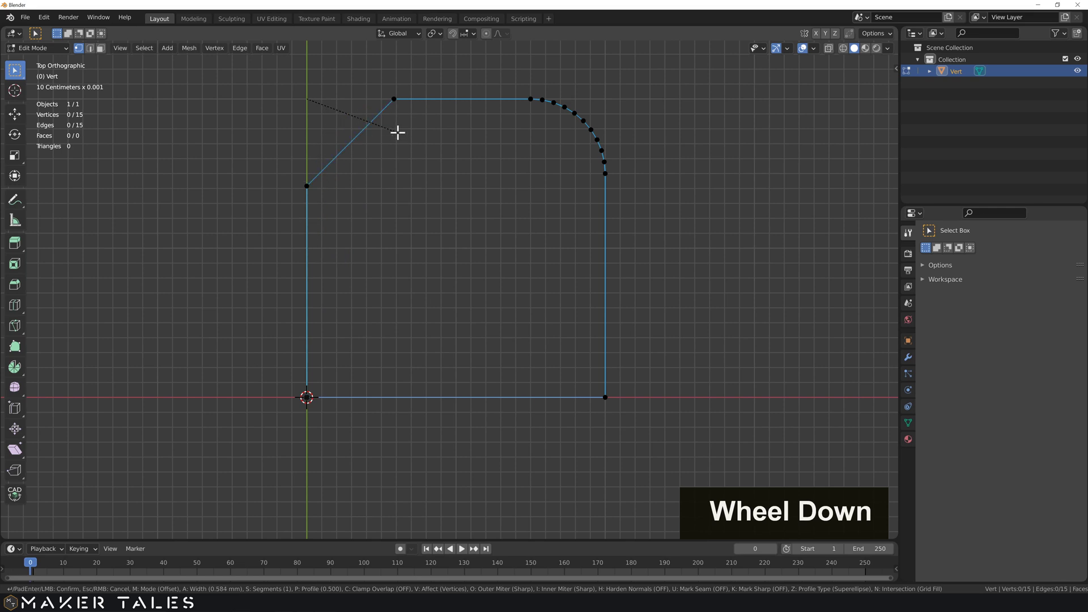
pyautogui.write('0.5')
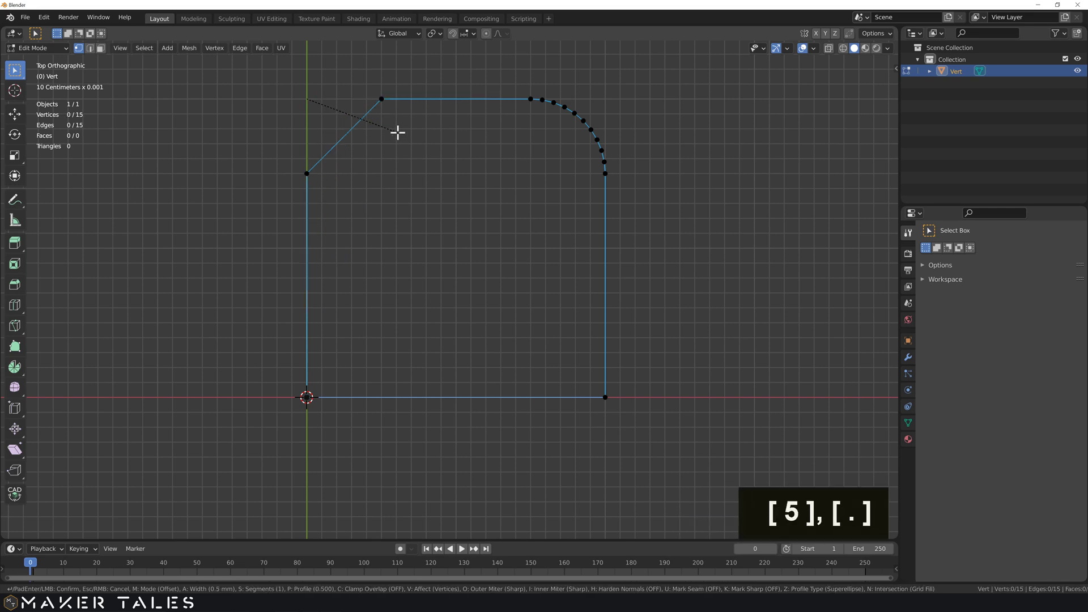
pyautogui.press('Return')
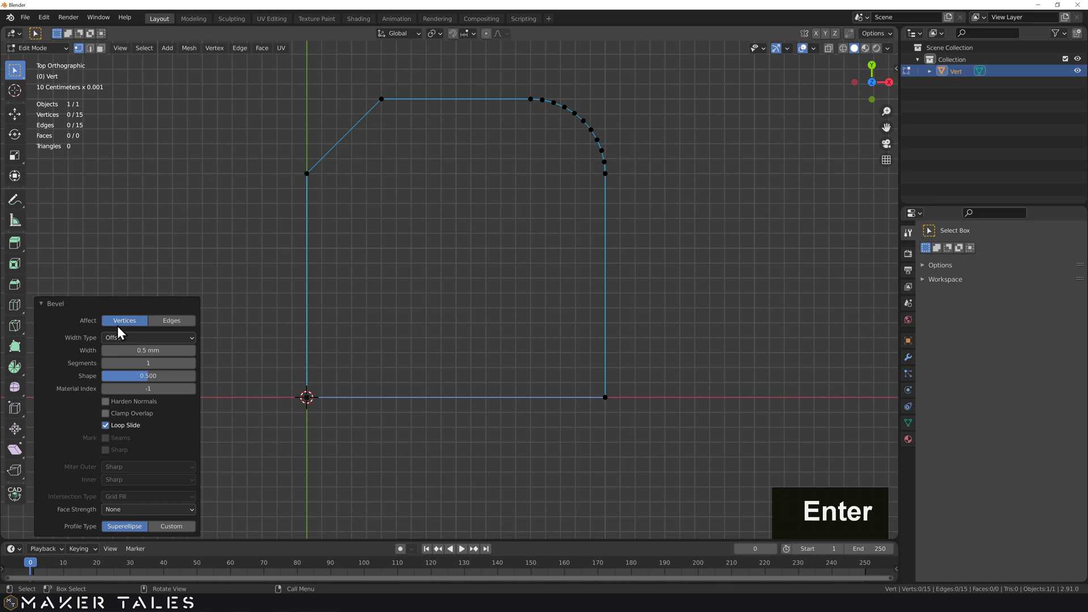
pyautogui.click(40, 304)
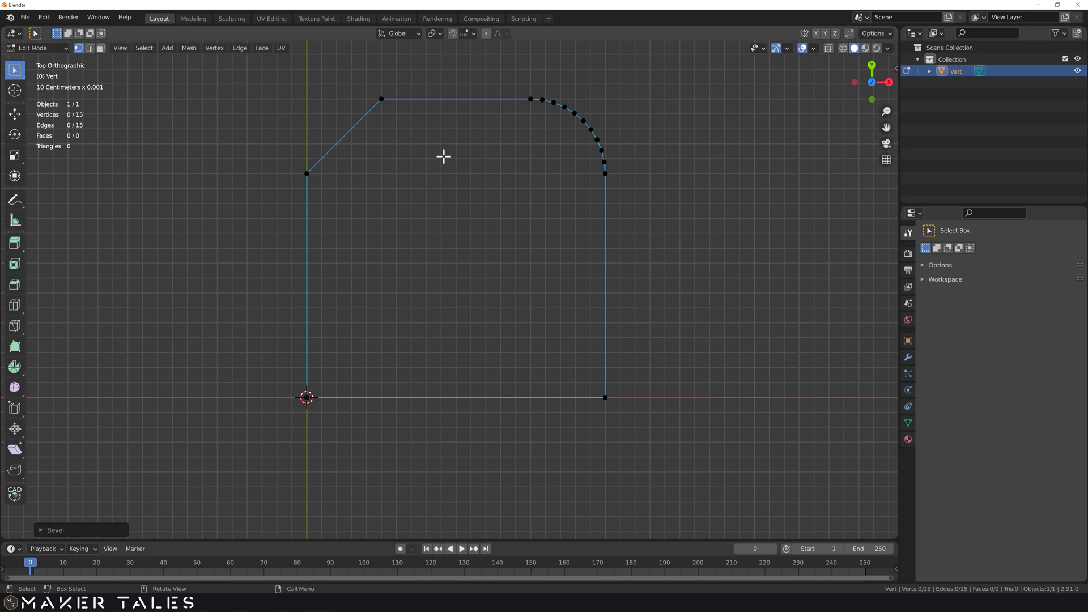
# Set the pivot point to Active Element and flatten the rounded corner by scaling its vertices to 0 along Y about the arc's top-edge vertex
pyautogui.click(438, 35)
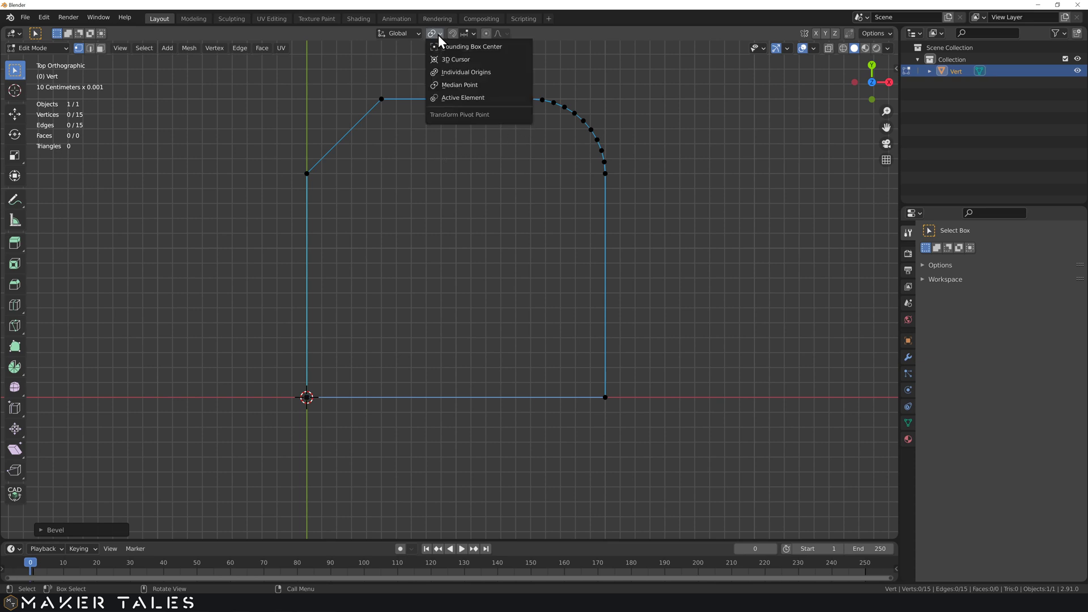
pyautogui.click(454, 99)
pyautogui.moveTo(645, 68); pyautogui.dragTo(505, 234)
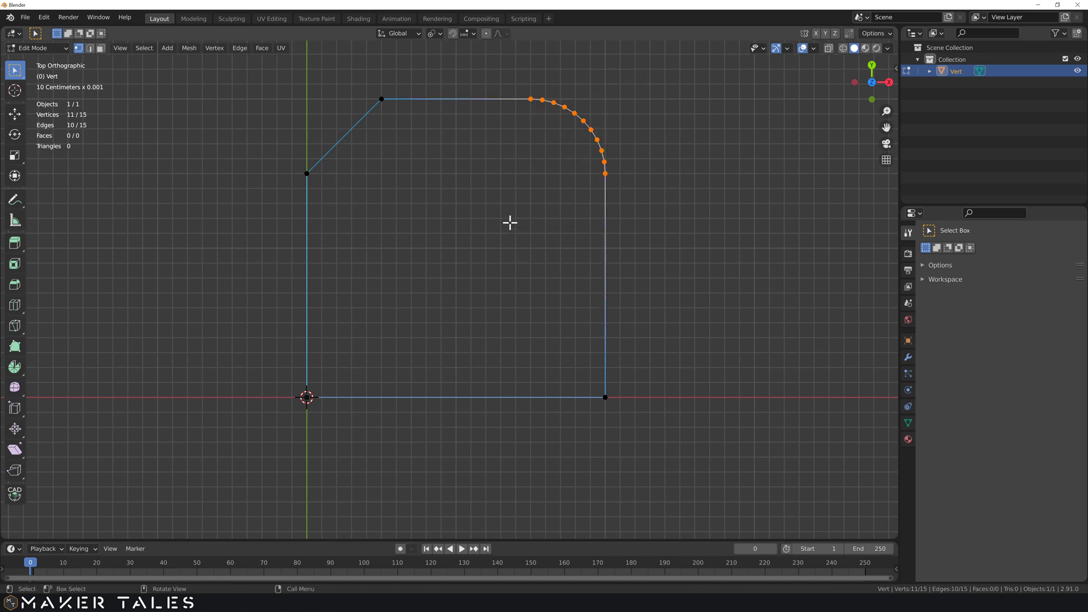
pyautogui.keyDown('shift'); pyautogui.click(530, 100); pyautogui.keyUp('shift')
pyautogui.keyDown('shift'); pyautogui.click(530, 99); pyautogui.keyUp('shift')
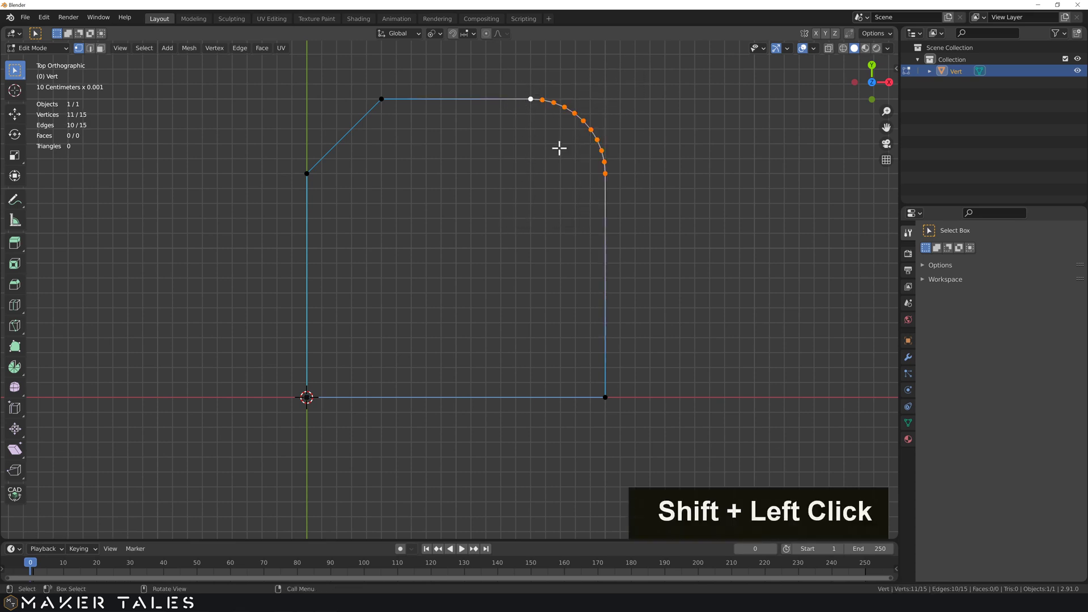
pyautogui.press('s')
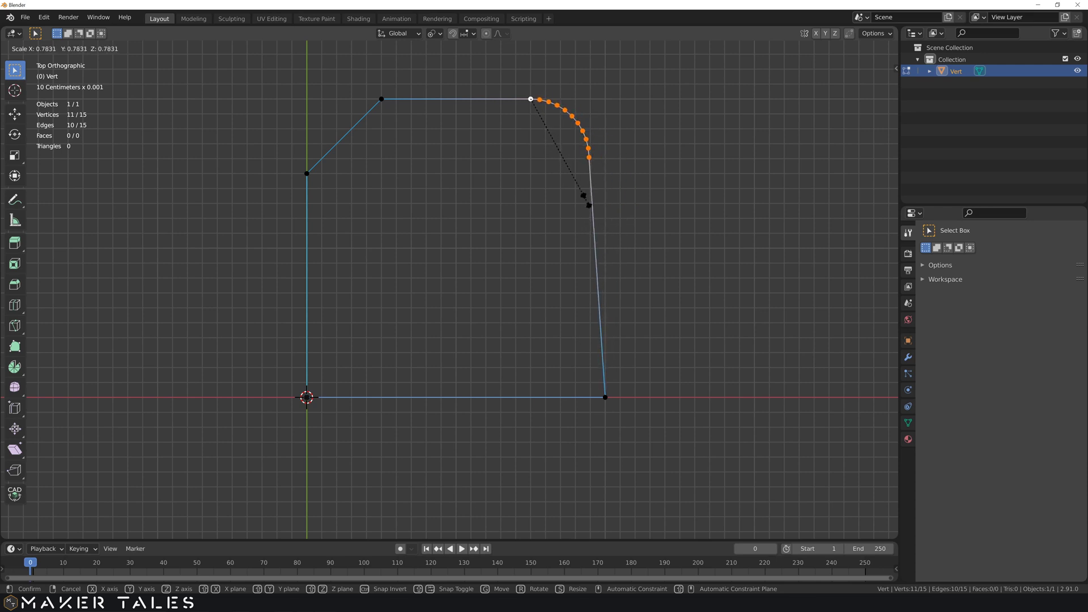
pyautogui.press('y')
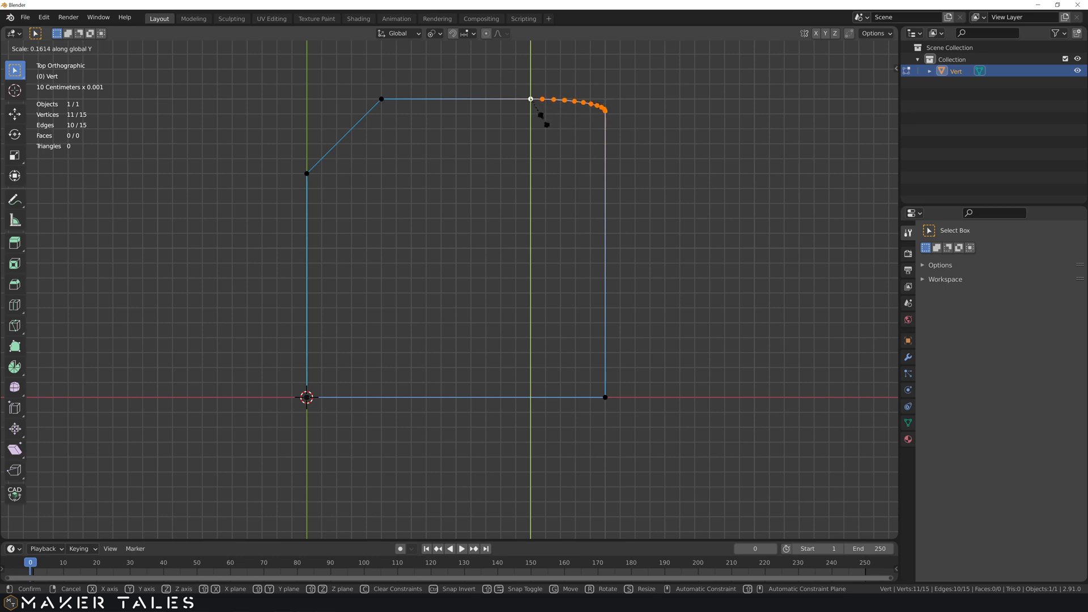
pyautogui.press('0')
pyautogui.press('Return')
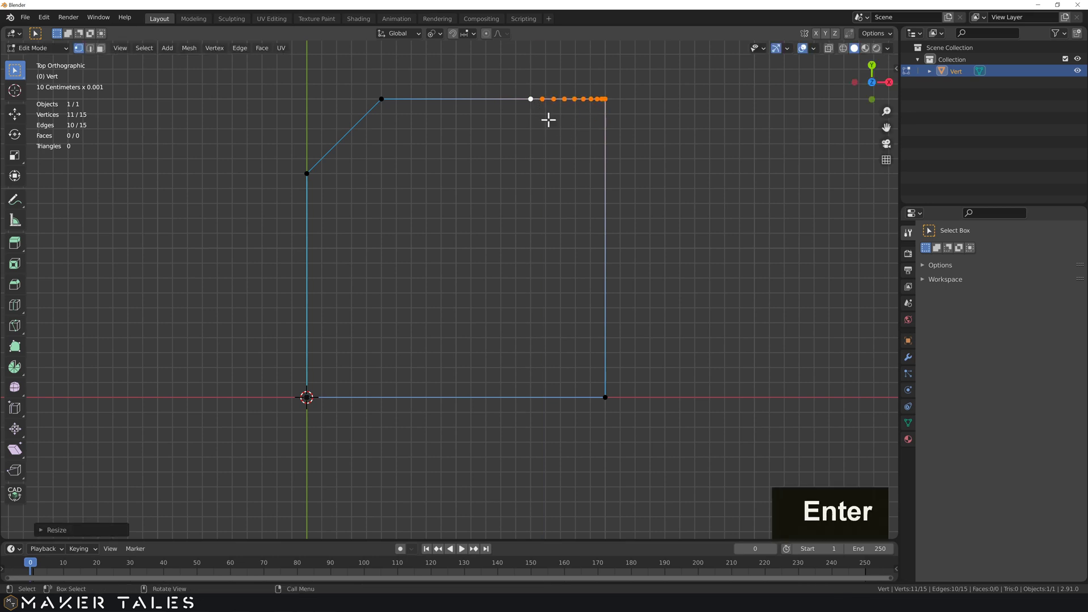
# Dissolve the surplus vertices along the flattened part of the top edge, keeping only the upper-right corner vertex
pyautogui.moveTo(514, 74); pyautogui.dragTo(603, 147)
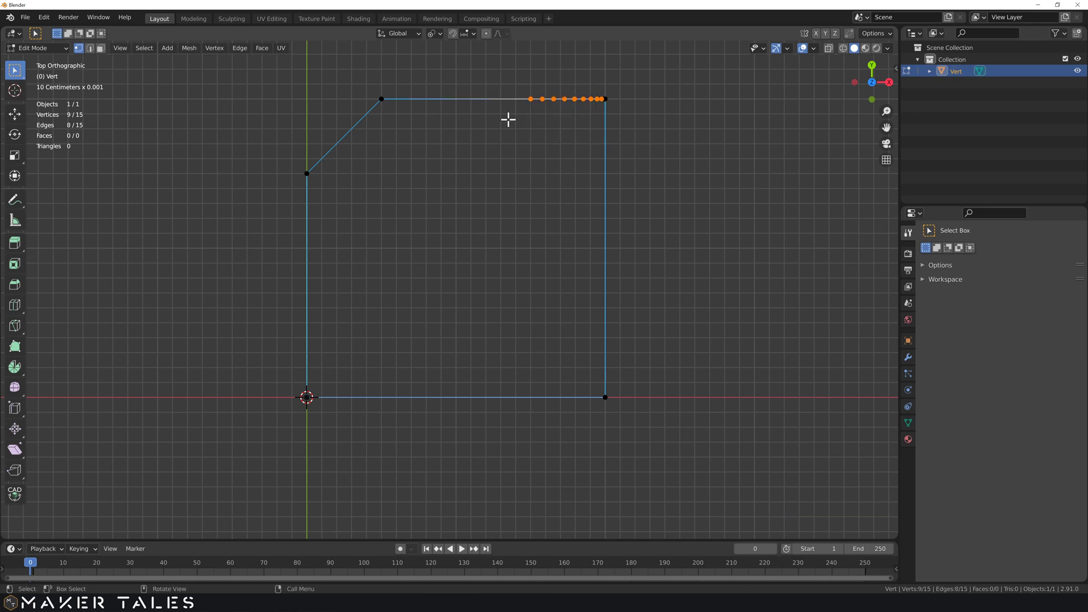
pyautogui.press('x')
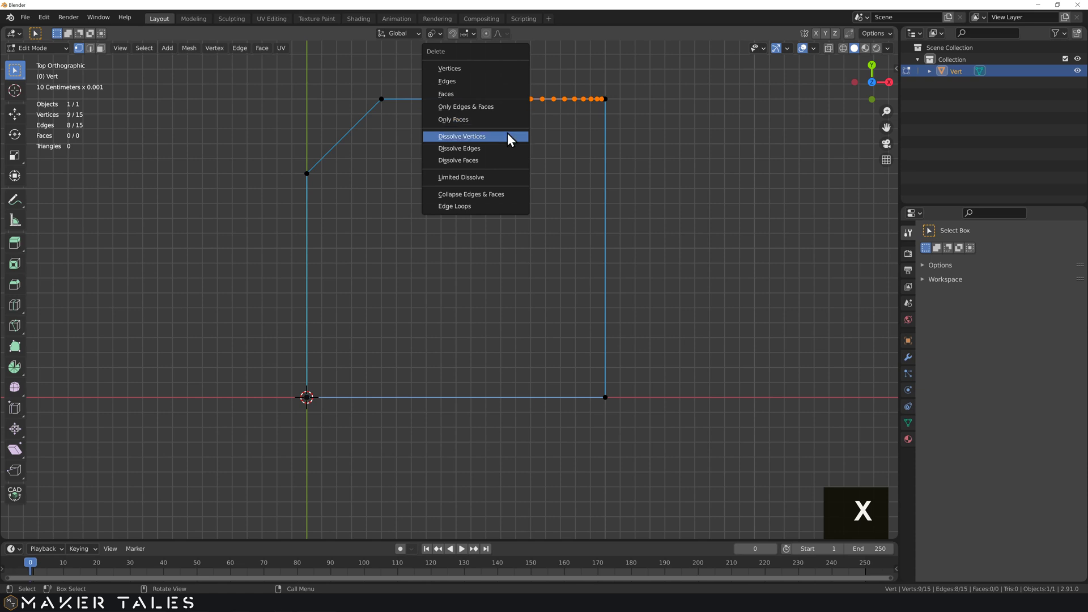
pyautogui.click(508, 133)
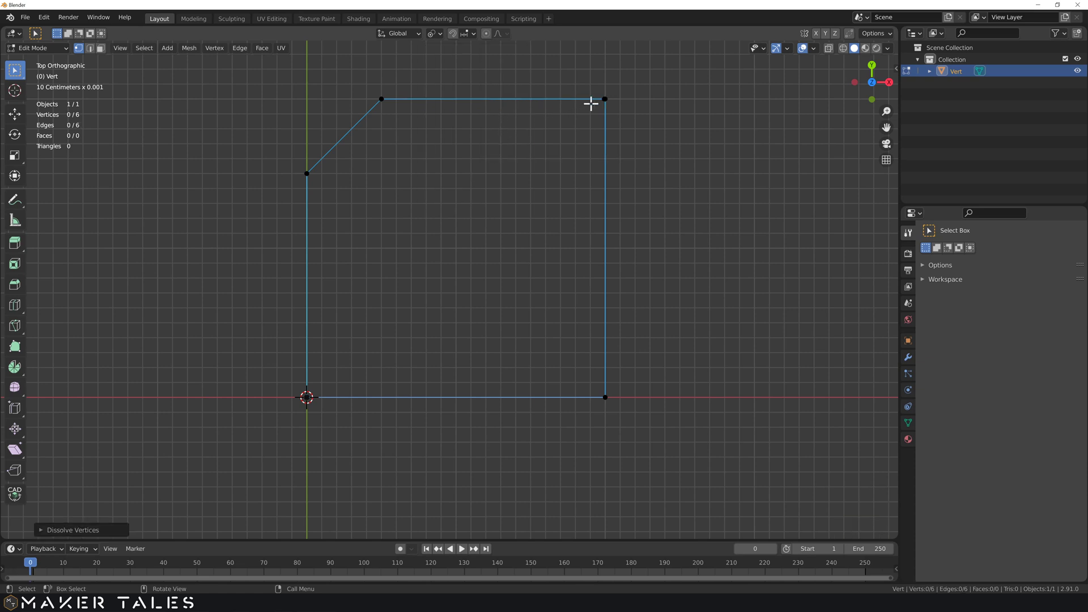
pyautogui.click(603, 99)
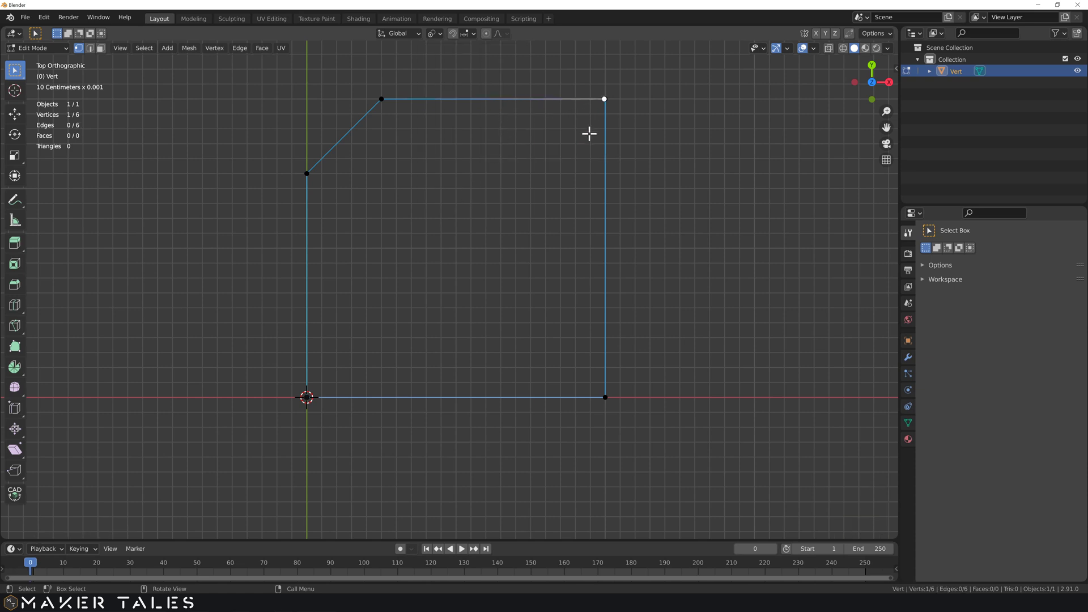
pyautogui.press('x')
pyautogui.click(555, 101)
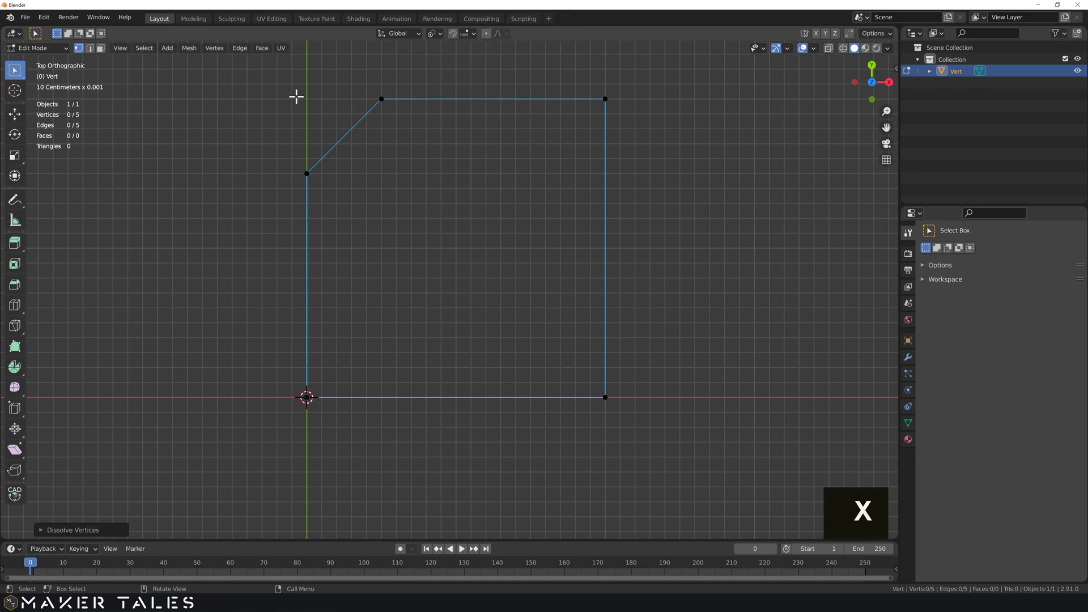
# Square off the chamfer by scaling its two vertices to 0 along X, with its lower vertex on the left edge active
pyautogui.moveTo(277, 78); pyautogui.dragTo(457, 221)
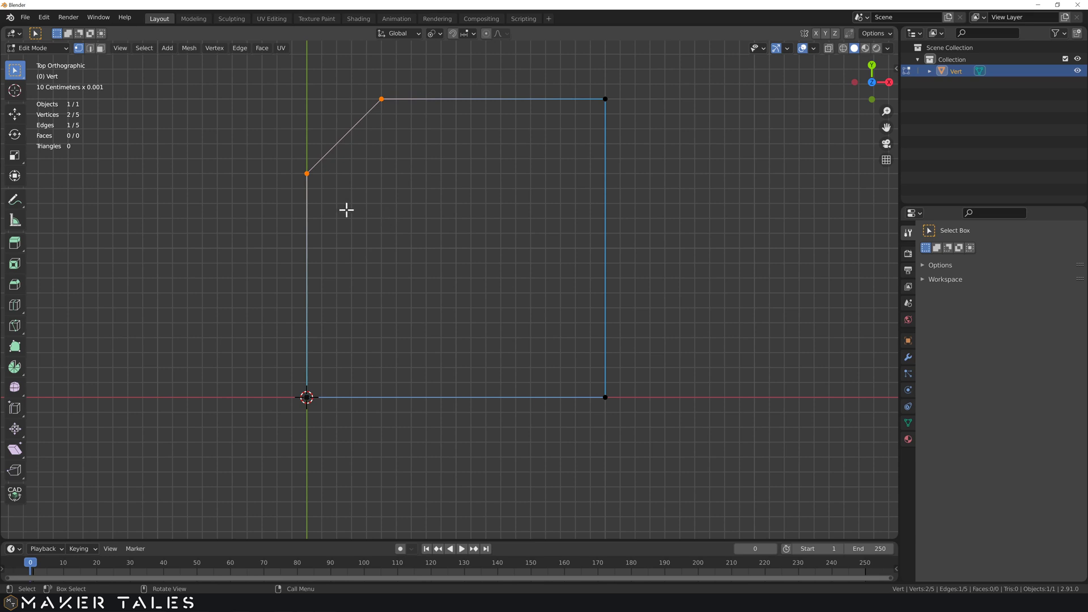
pyautogui.keyDown('shift'); pyautogui.click(307, 173); pyautogui.keyUp('shift')
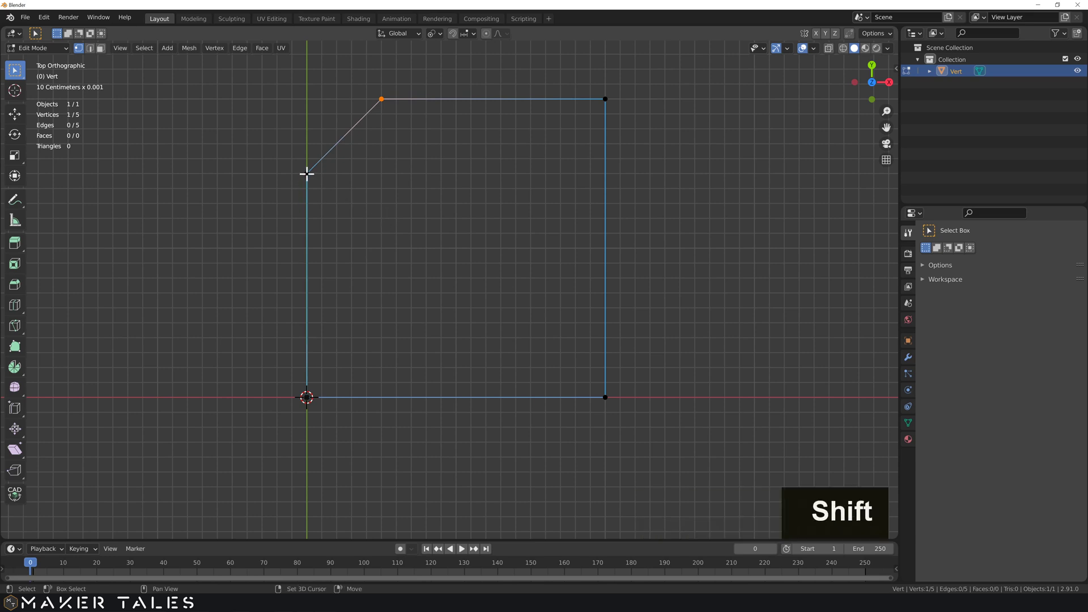
pyautogui.keyDown('shift'); pyautogui.click(307, 174); pyautogui.keyUp('shift')
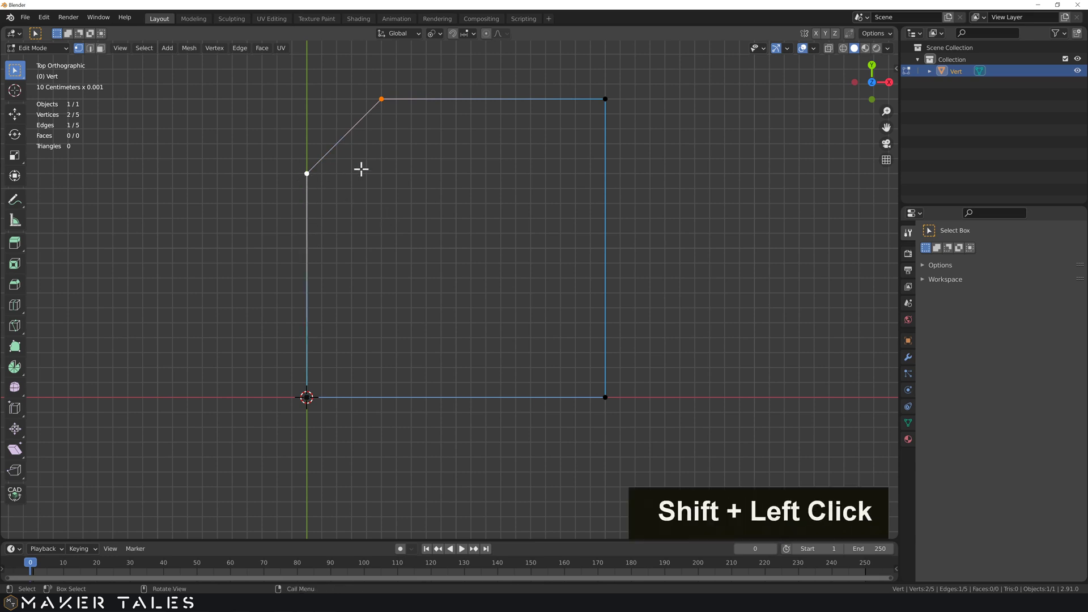
pyautogui.press('s')
pyautogui.press('x')
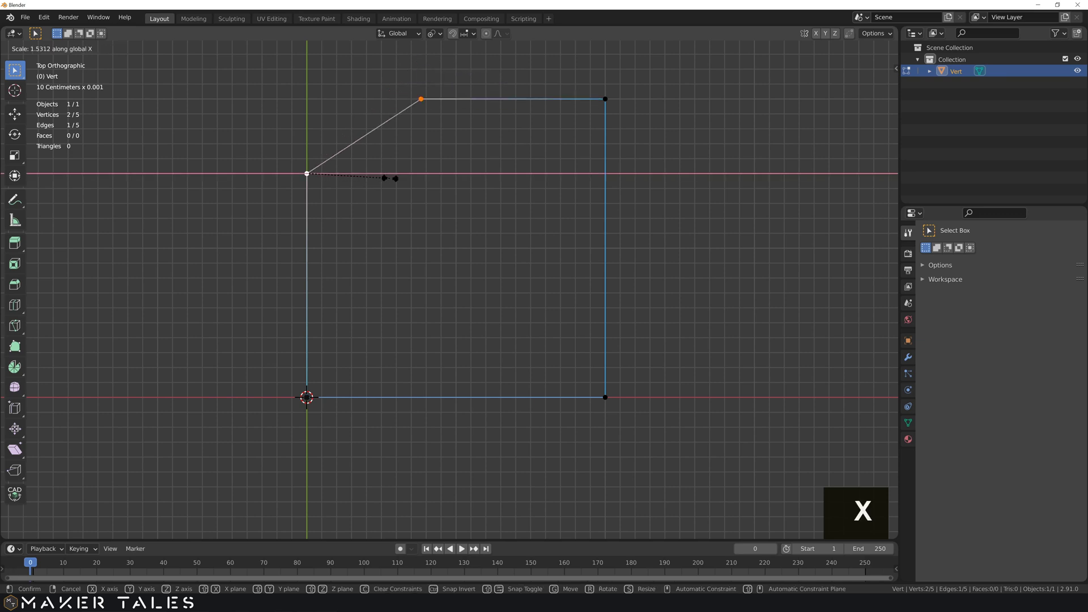
pyautogui.press('0')
pyautogui.press('Return')
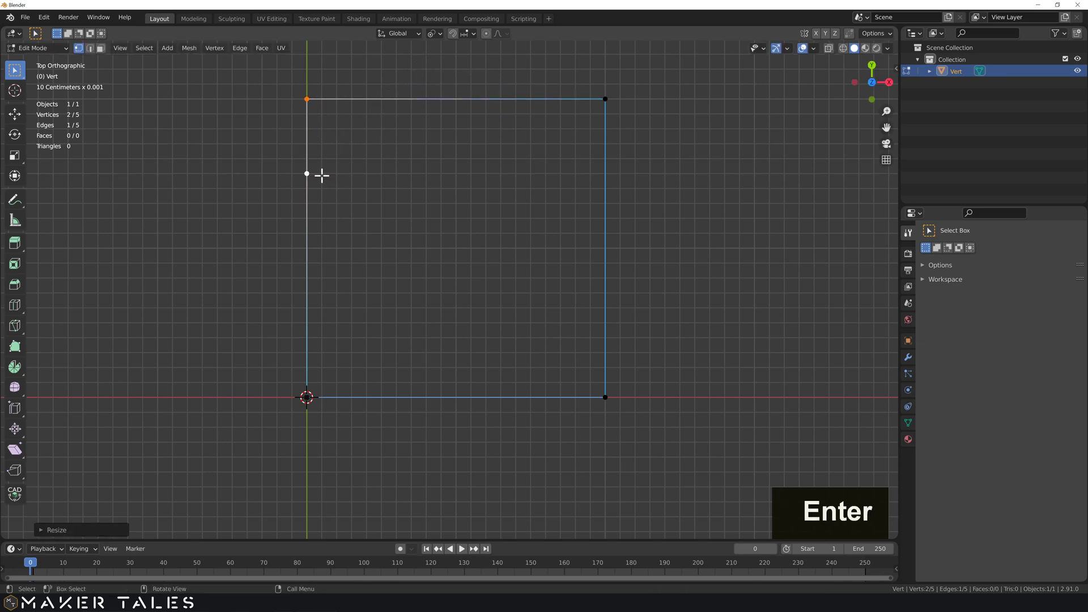
# Dissolve the leftover middle vertex on the square's left edge
pyautogui.click(359, 157)
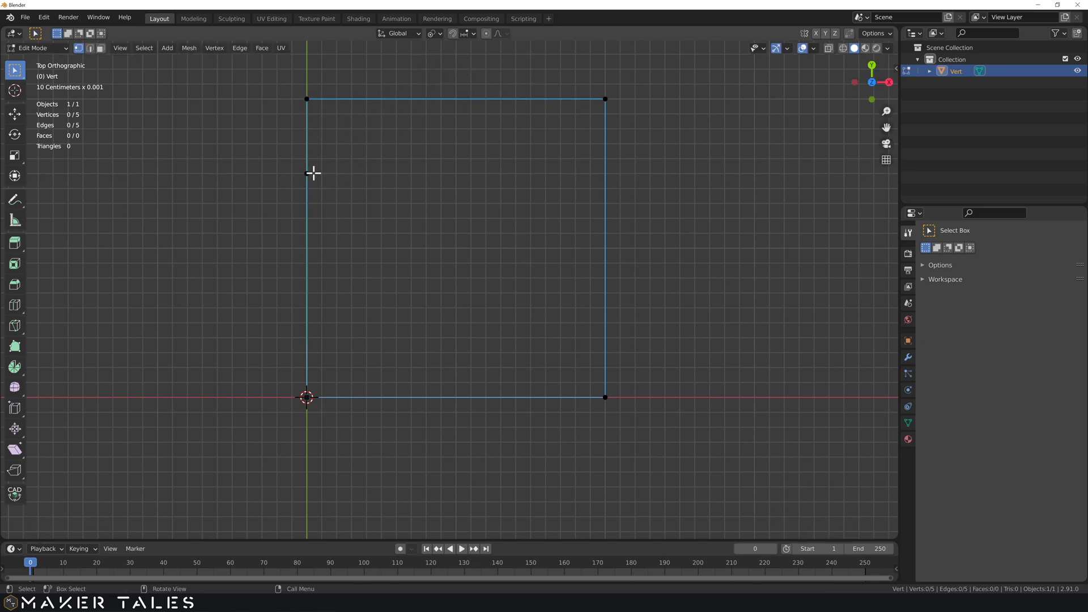
pyautogui.moveTo(327, 142); pyautogui.dragTo(297, 189)
pyautogui.press('x')
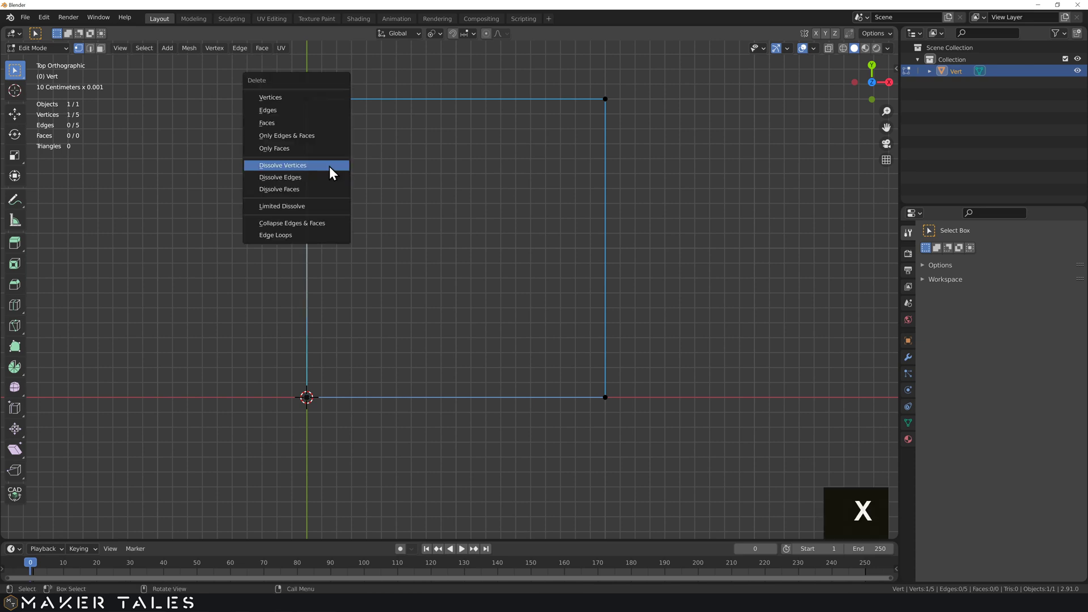
pyautogui.click(332, 168)
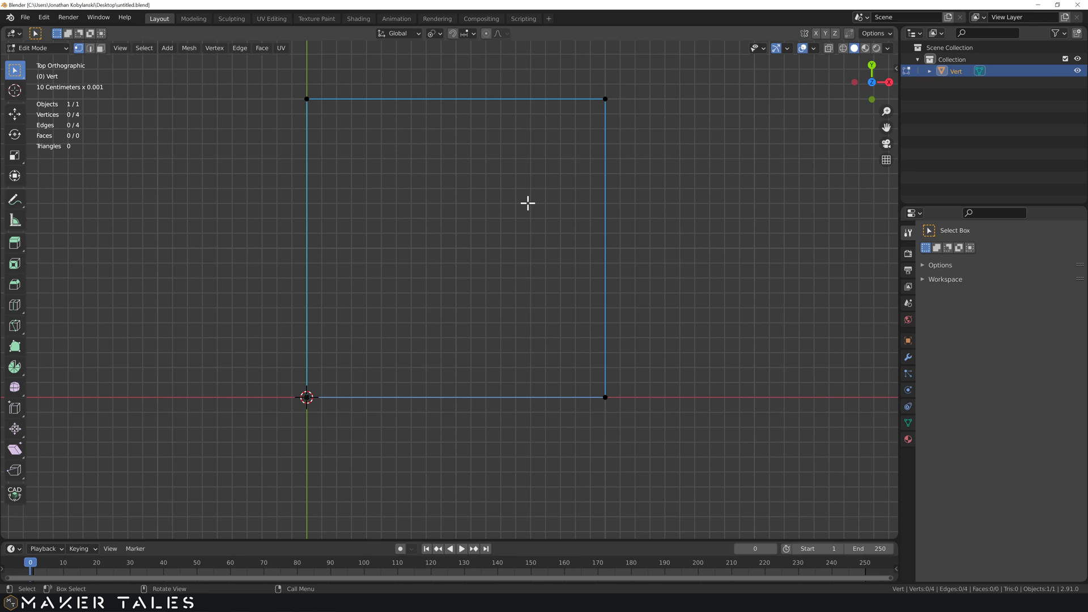
# Offset all four edges of the square outward with Offset Edges and show the operation's settings
pyautogui.keyDown('shift'); pyautogui.moveTo(499, 194); pyautogui.dragTo(513, 210, button='middle'); pyautogui.keyUp('shift')
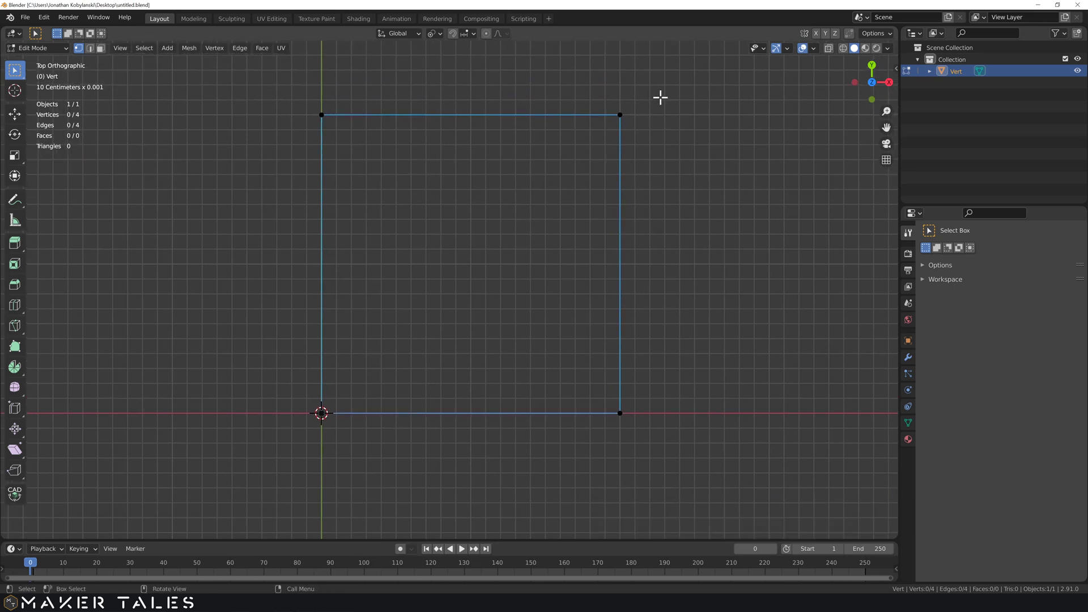
pyautogui.moveTo(661, 97); pyautogui.dragTo(304, 441)
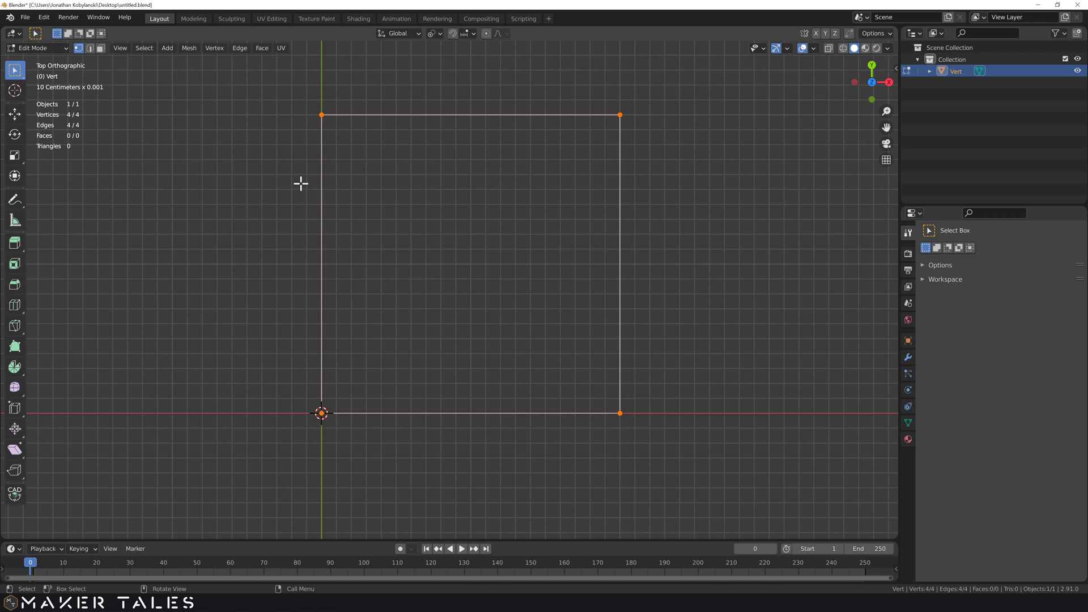
pyautogui.click(239, 49)
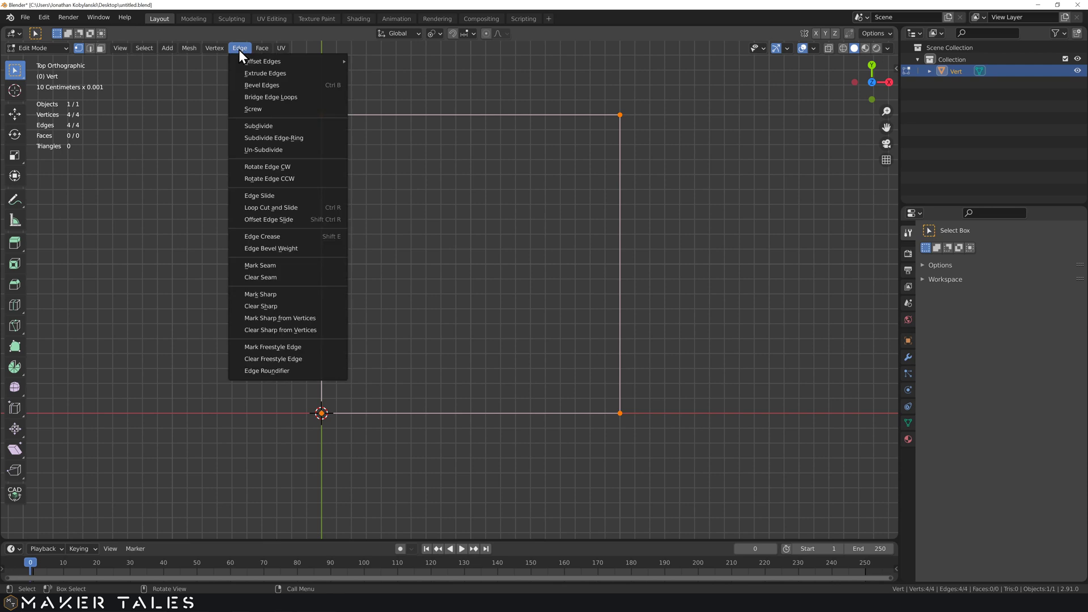
pyautogui.moveTo(261, 63)
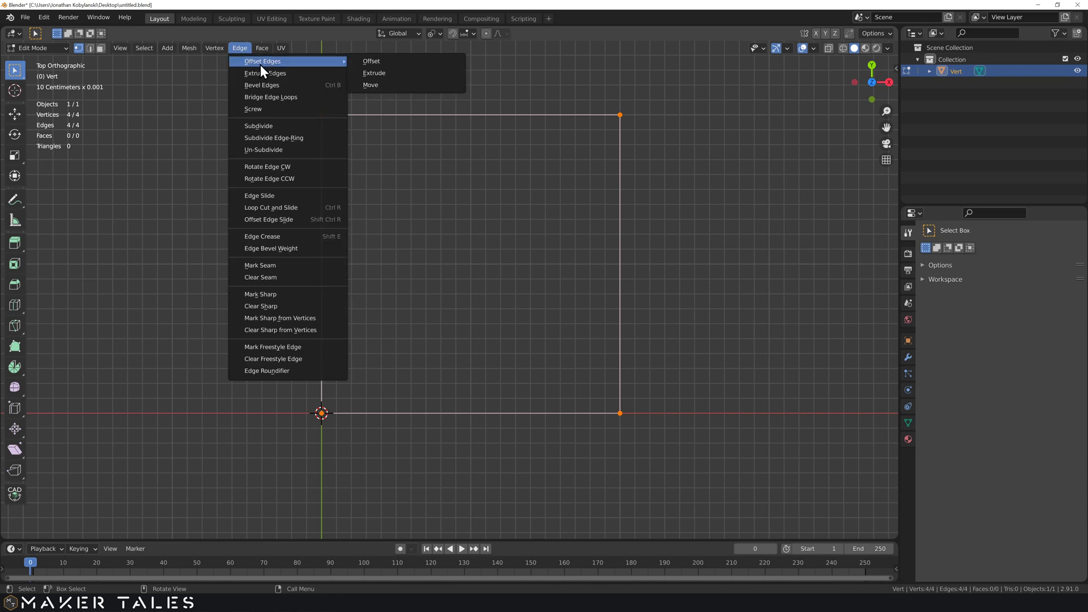
pyautogui.click(382, 60)
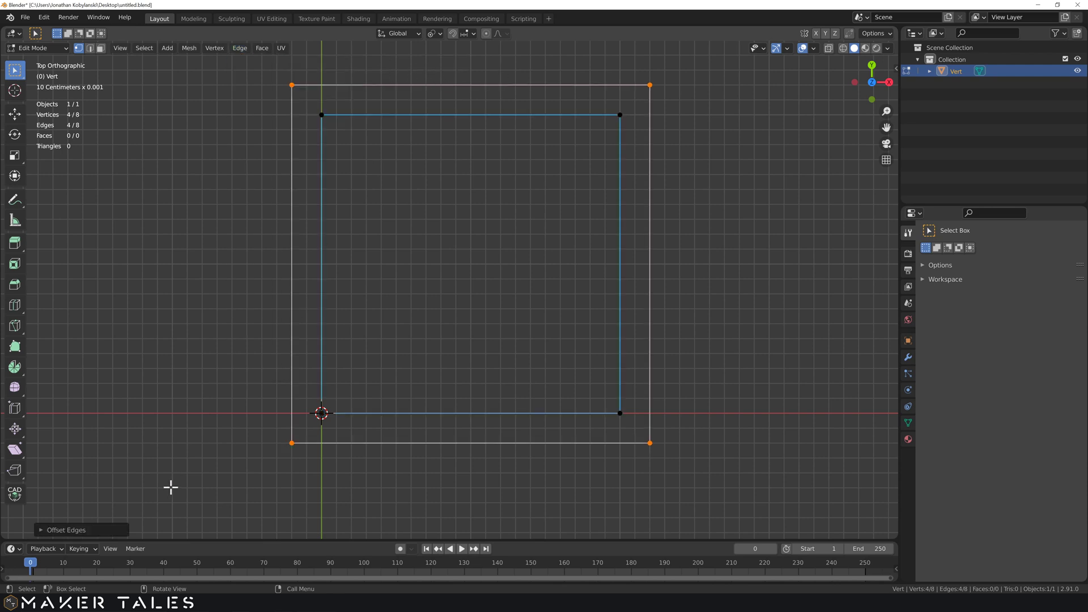
pyautogui.click(44, 530)
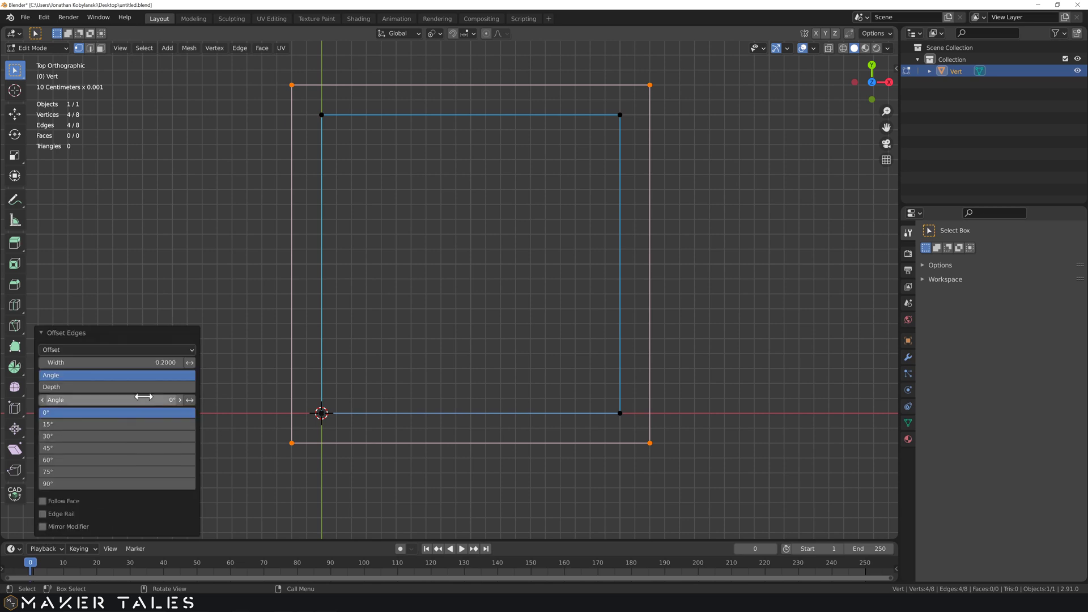
# Set the Offset Edges width to 0.3
pyautogui.click(142, 362)
pyautogui.write('0.02')
pyautogui.press('Return')
pyautogui.moveTo(142, 365); pyautogui.dragTo(153, 365)
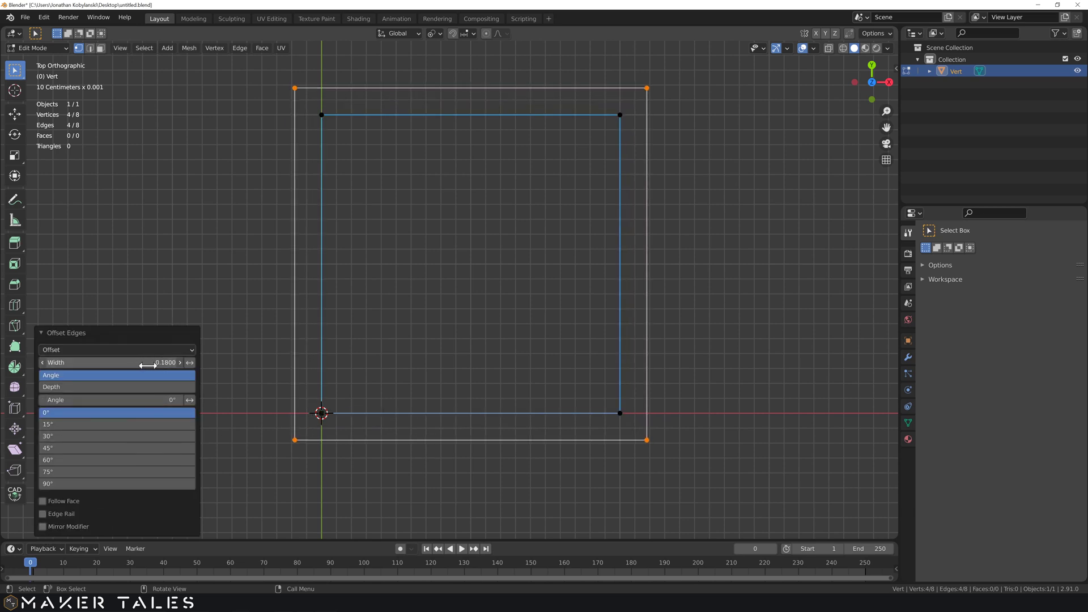
pyautogui.click(153, 364)
pyautogui.write('0.0')
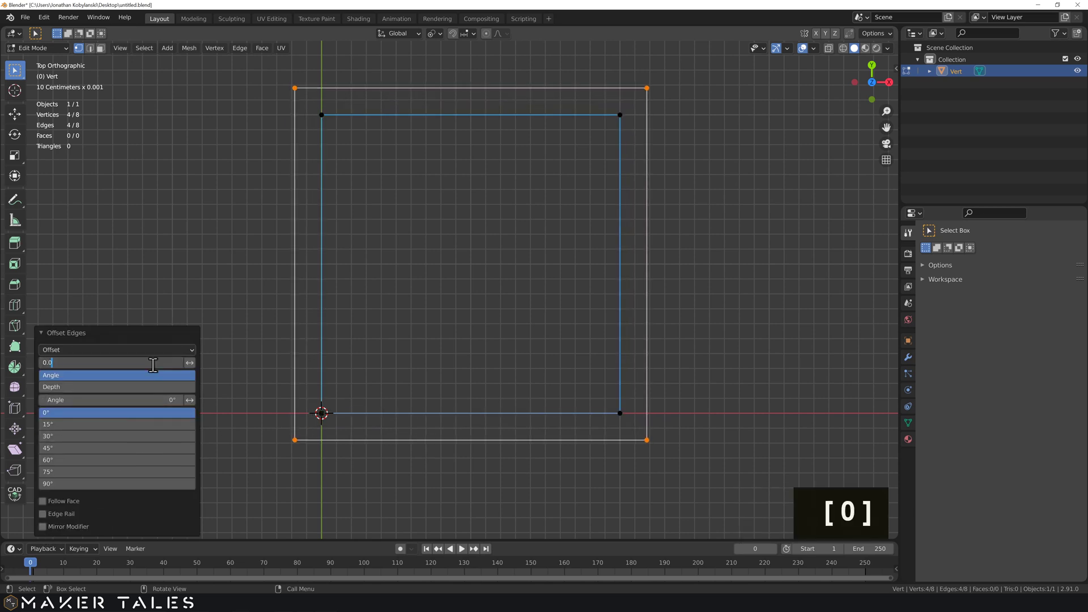
pyautogui.press('BackSpace')
pyautogui.press('BackSpace')
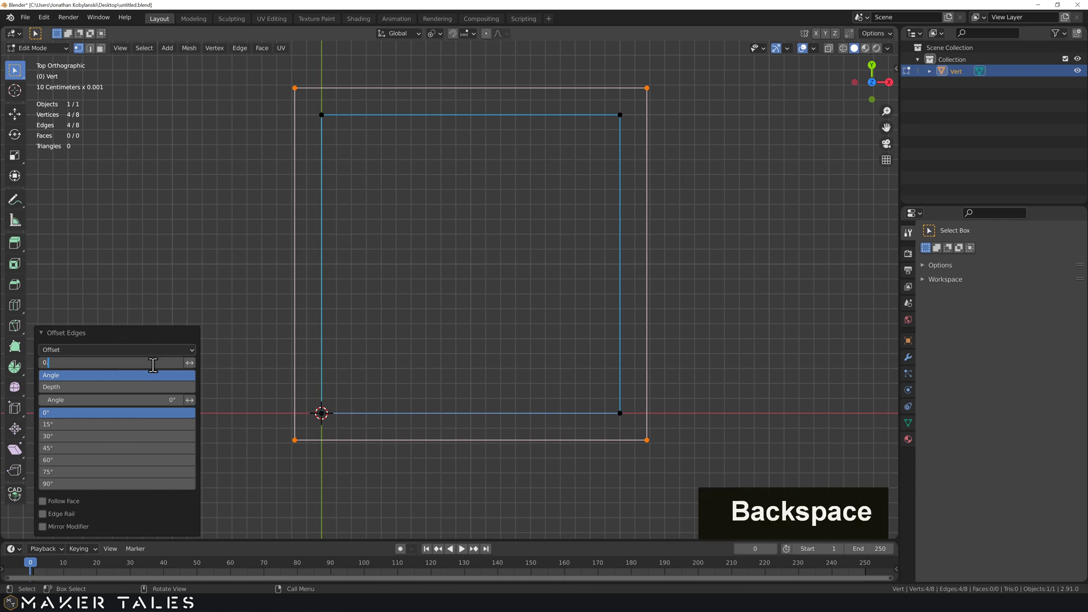
pyautogui.write('.3')
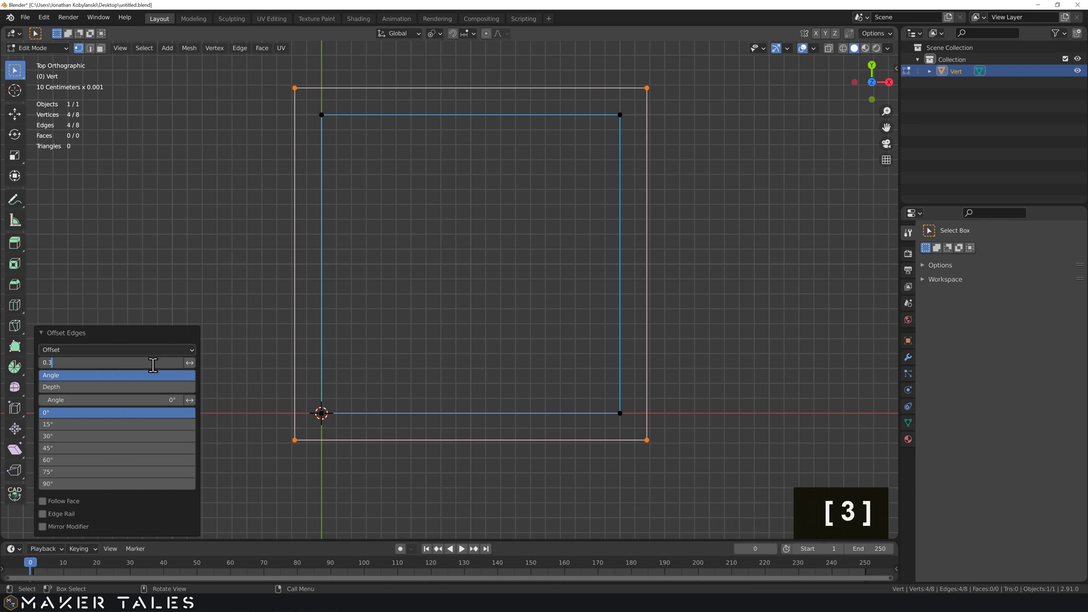
pyautogui.press('Return')
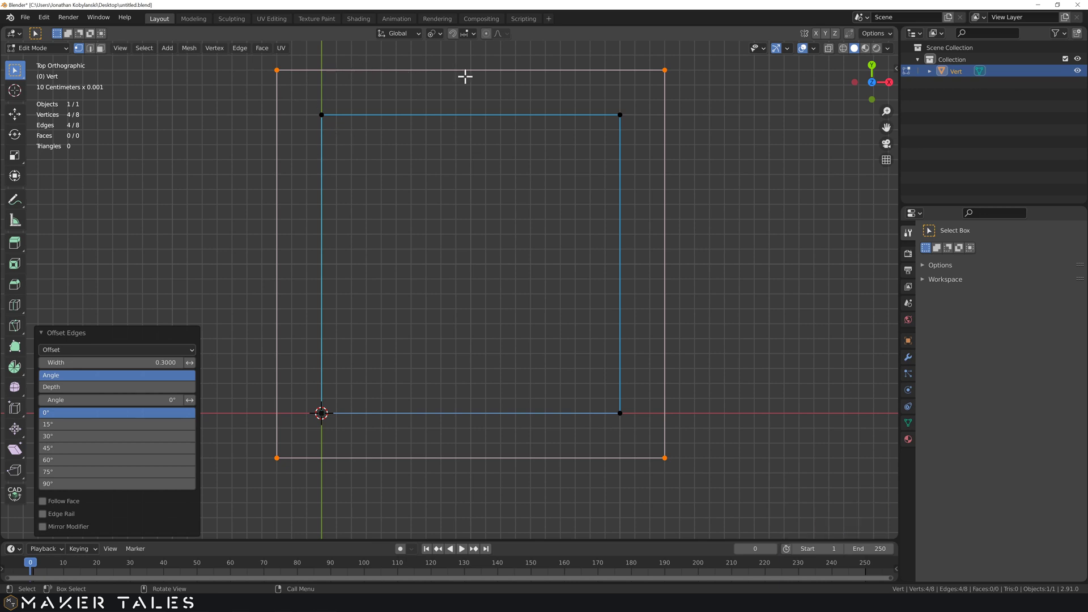
# Set the Offset Edges width to -0.3 to inset the loop, and delete the vertices of that inner square
pyautogui.click(165, 361)
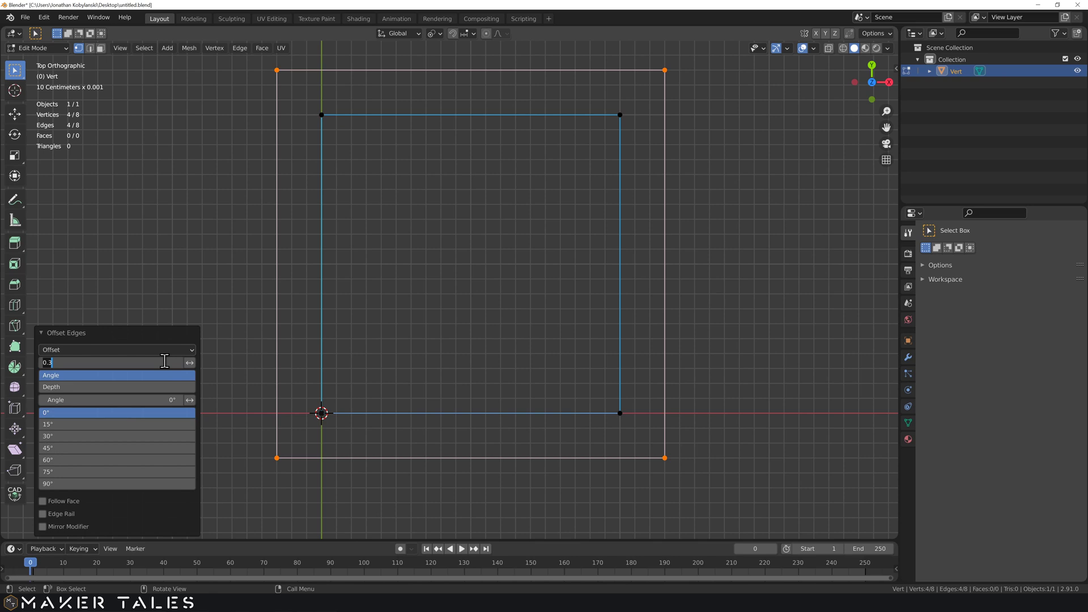
pyautogui.write('-0.3')
pyautogui.press('Return')
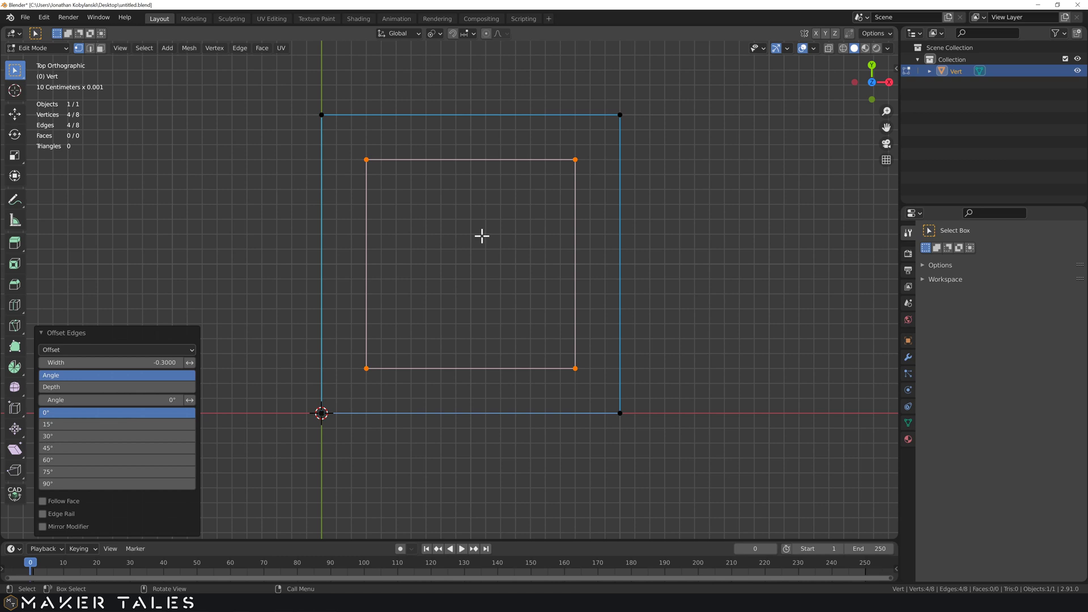
pyautogui.press('x')
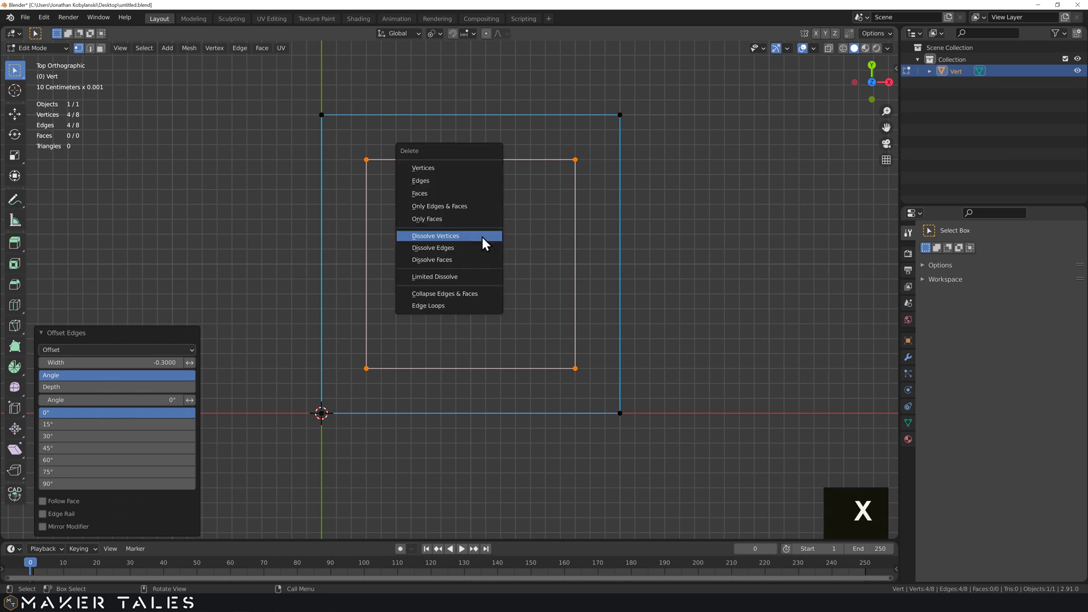
pyautogui.click(462, 169)
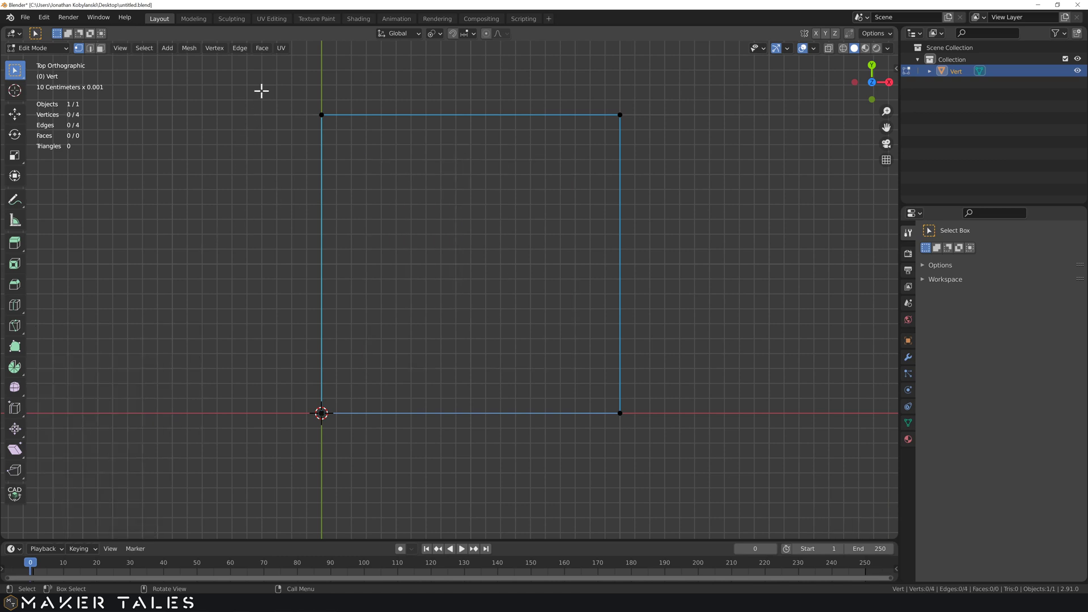
# Select all four vertices of the square, try filling them with a face, and undo the fill
pyautogui.moveTo(262, 91); pyautogui.dragTo(685, 496)
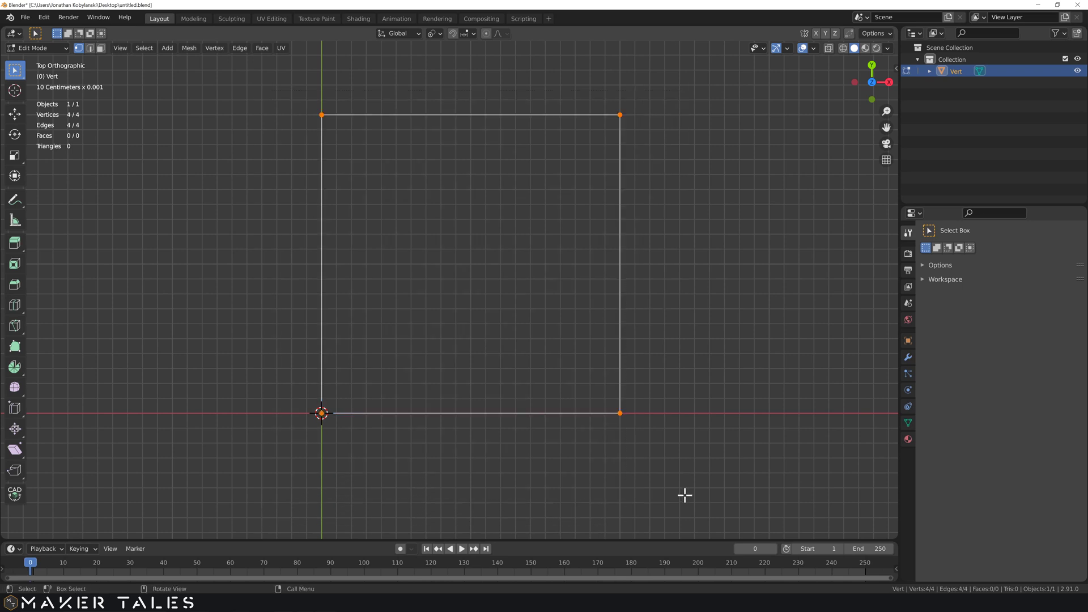
pyautogui.press('f')
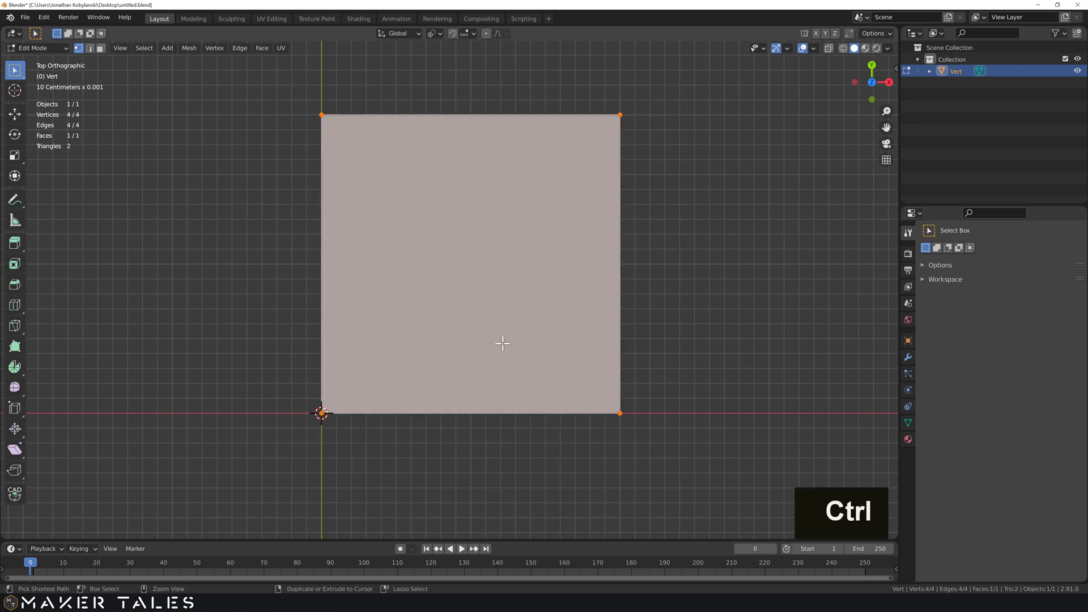
pyautogui.hotkey('ctrl', 'z')
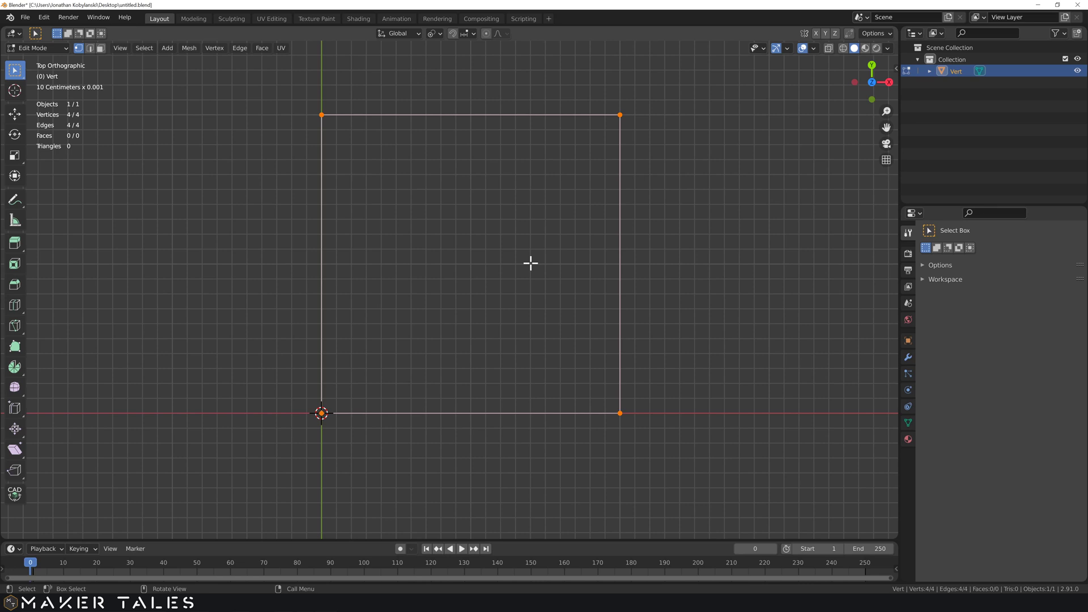
# Snap the 3D cursor to the centre of the selected square and add a mesh circle with a 0.5 mm radius there
pyautogui.hotkey('shift', 's')
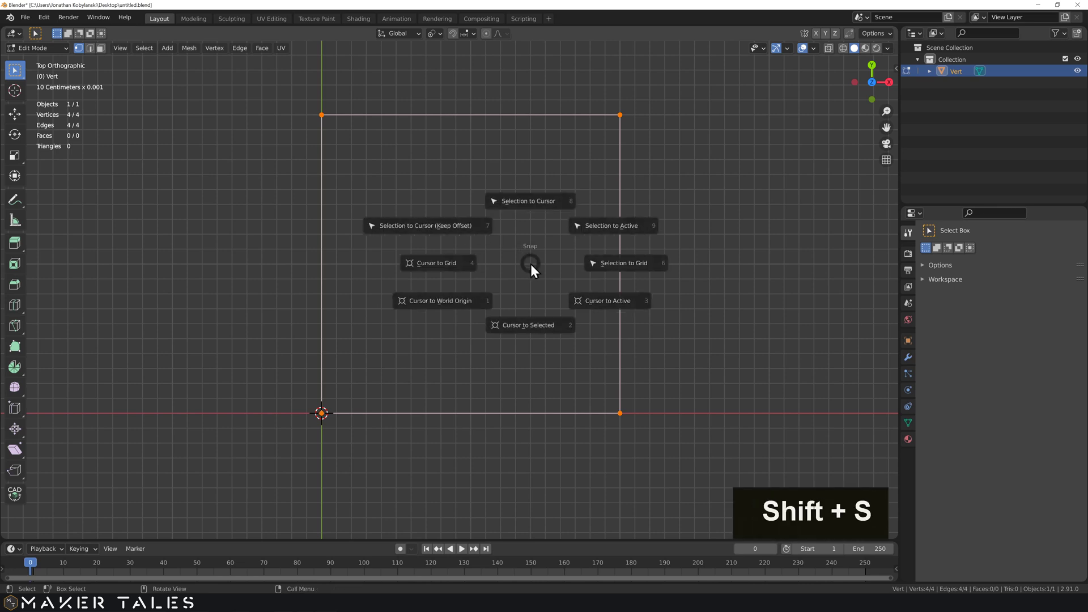
pyautogui.click(531, 325)
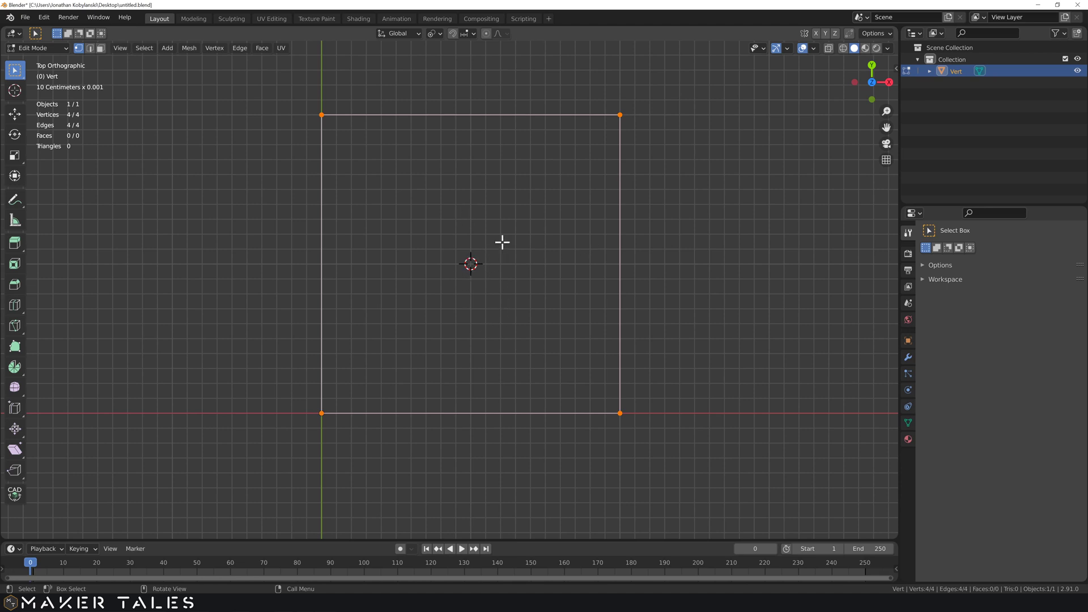
pyautogui.press('shift')
pyautogui.hotkey('shift', 'a')
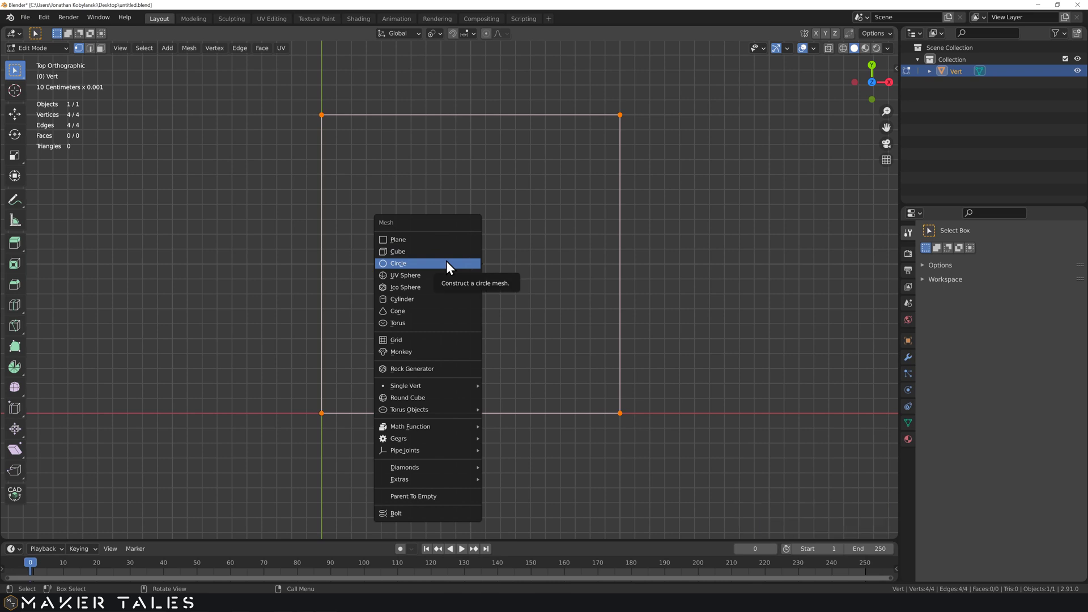
pyautogui.click(446, 263)
pyautogui.click(141, 415)
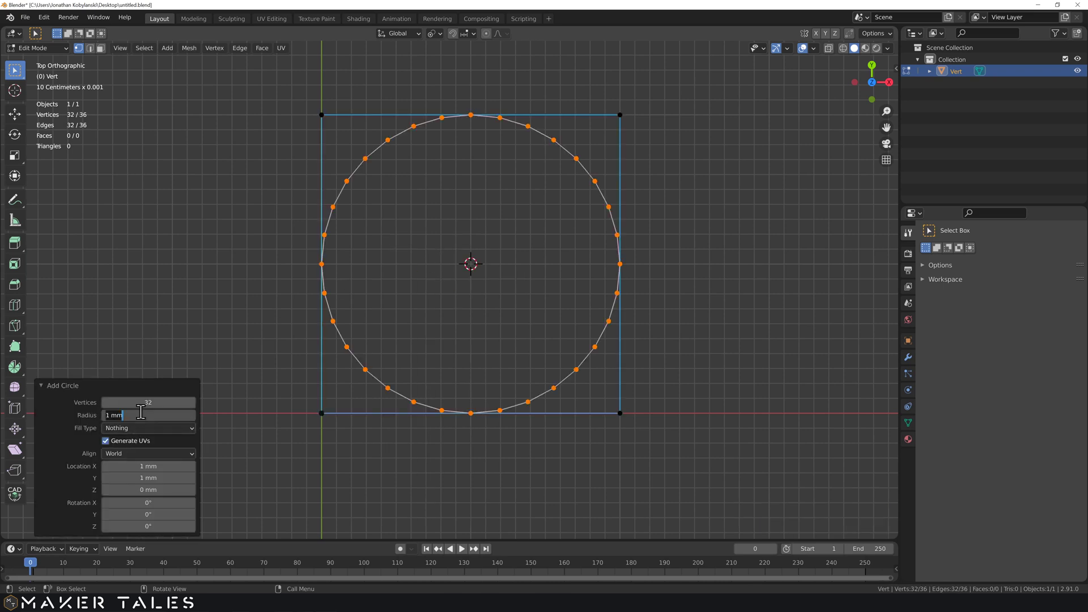
pyautogui.write('0.5')
pyautogui.press('Return')
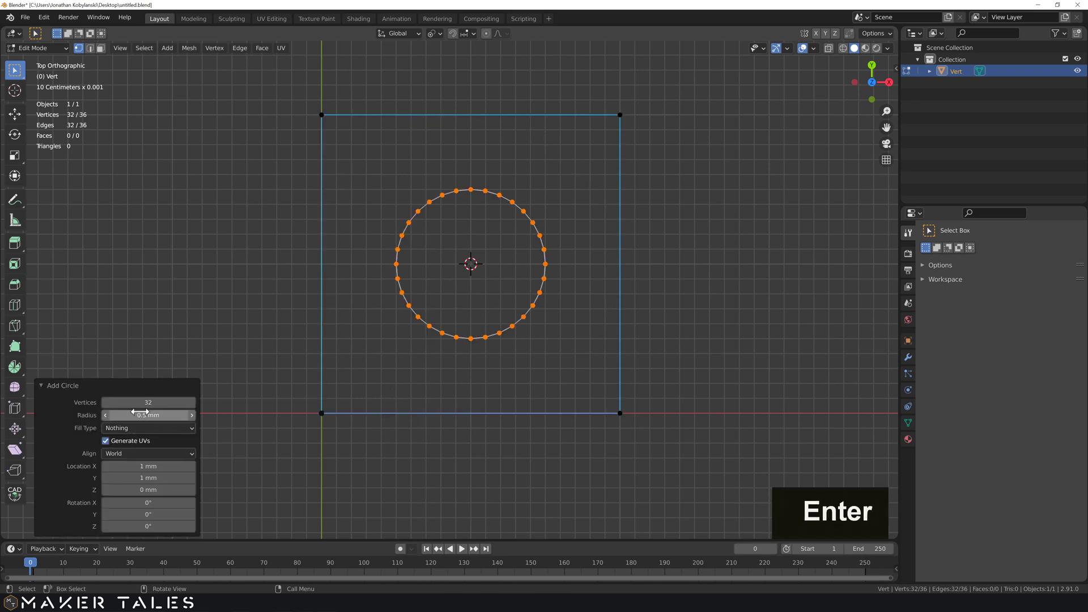
pyautogui.click(194, 306)
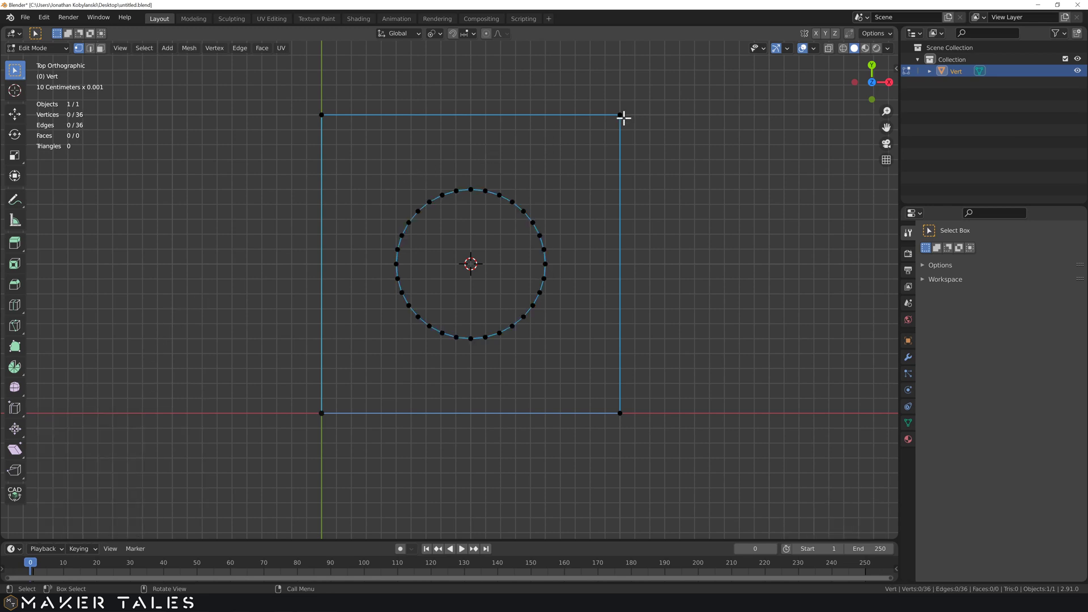
# Try filling the square and circle with every vertex selected, and undo the fill
pyautogui.moveTo(650, 102); pyautogui.dragTo(290, 455)
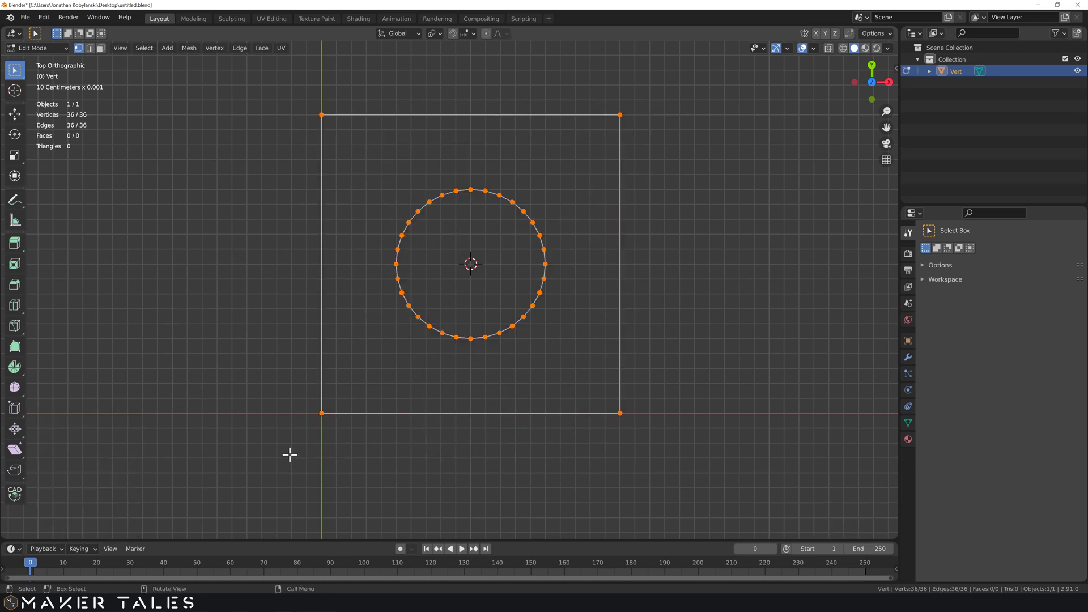
pyautogui.press('f')
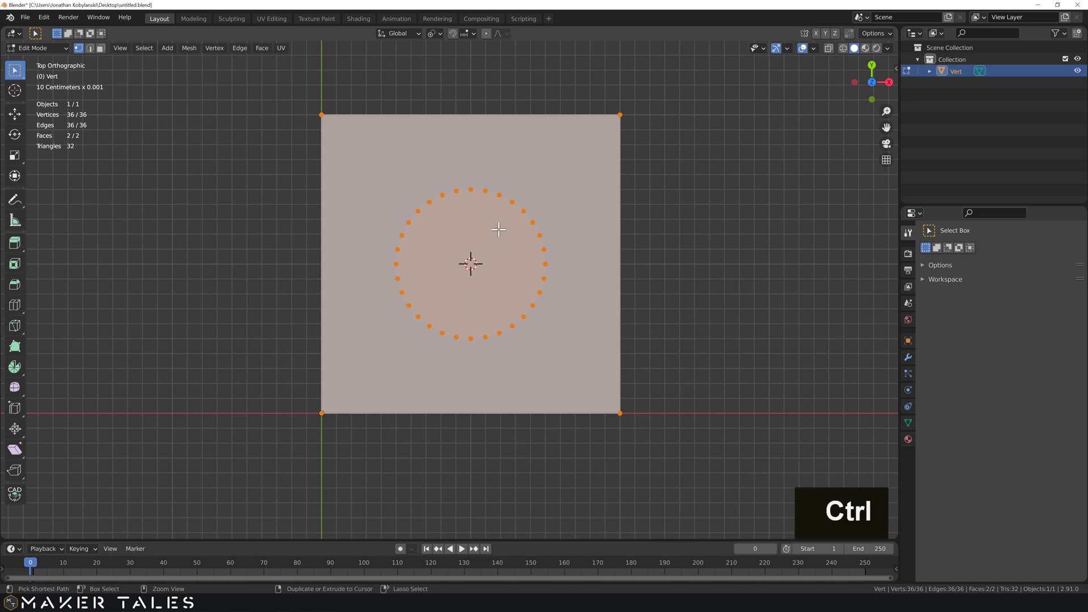
pyautogui.hotkey('ctrl', 'z')
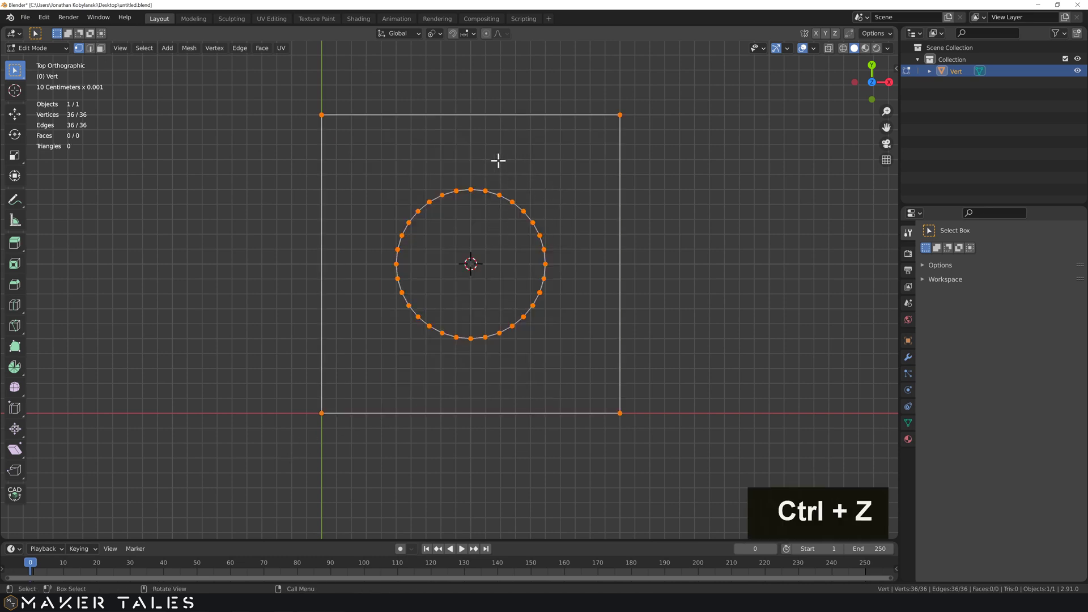
# Connect the circle to the square's upper-right and lower-left corners with diagonal edges from the nearest circle vertices
pyautogui.click(547, 187)
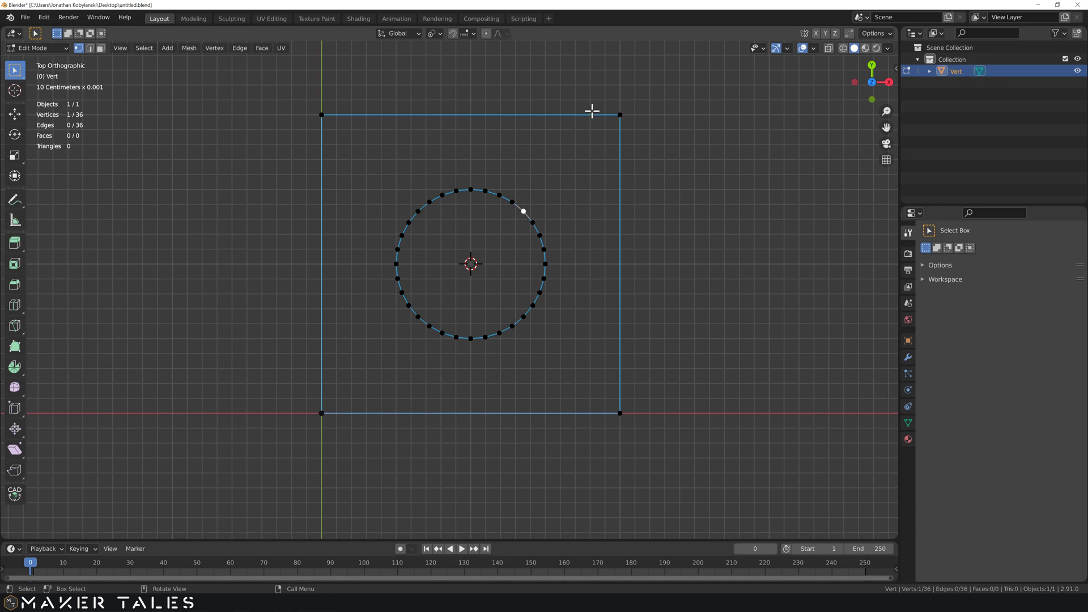
pyautogui.keyDown('shift'); pyautogui.click(620, 116); pyautogui.keyUp('shift')
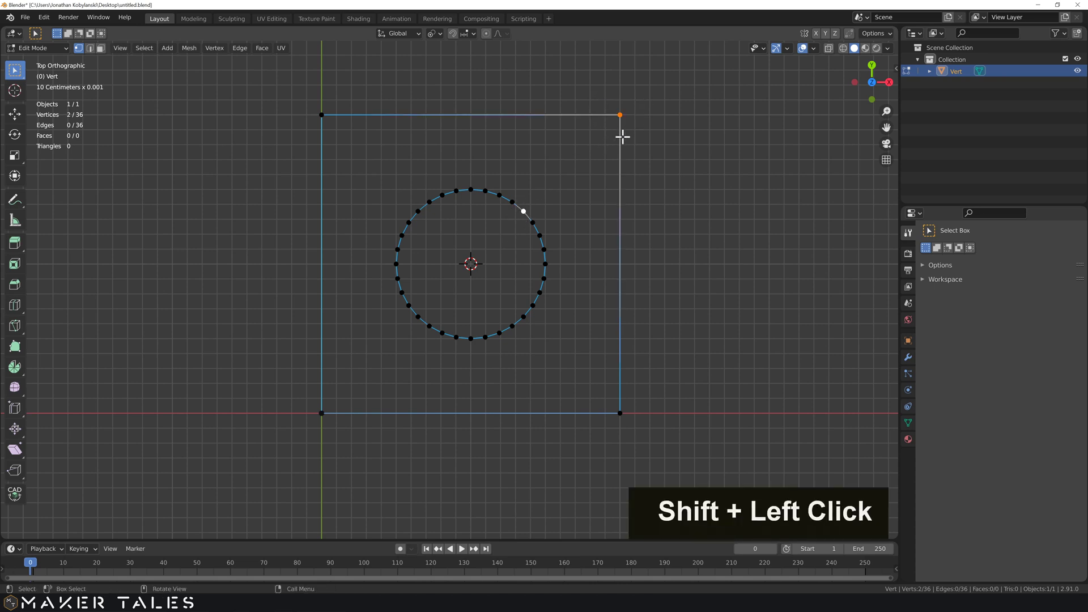
pyautogui.press('f')
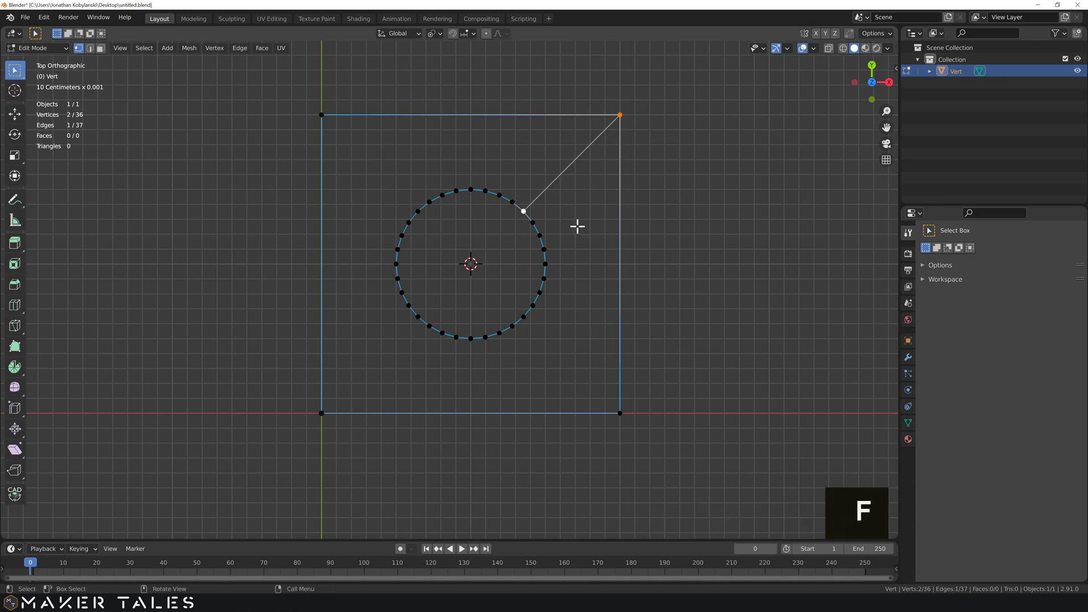
pyautogui.click(418, 317)
pyautogui.keyDown('shift'); pyautogui.moveTo(367, 383); pyautogui.dragTo(297, 439); pyautogui.keyUp('shift')
pyautogui.press('f')
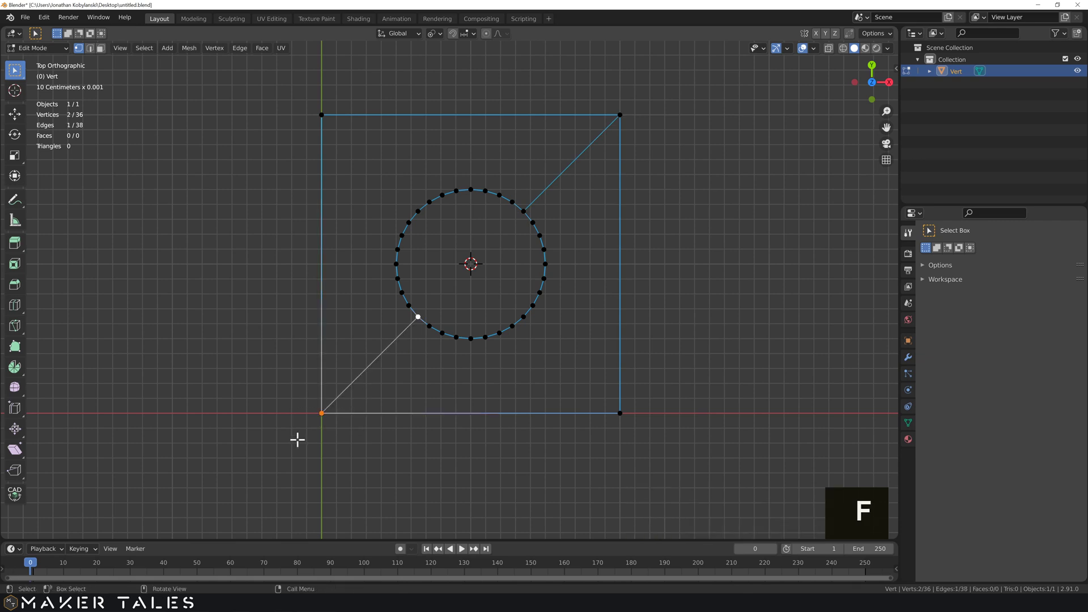
# Circle-select the vertices around the lower-right half, including the lower arc and square corners, and fill them with a face
pyautogui.press('c')
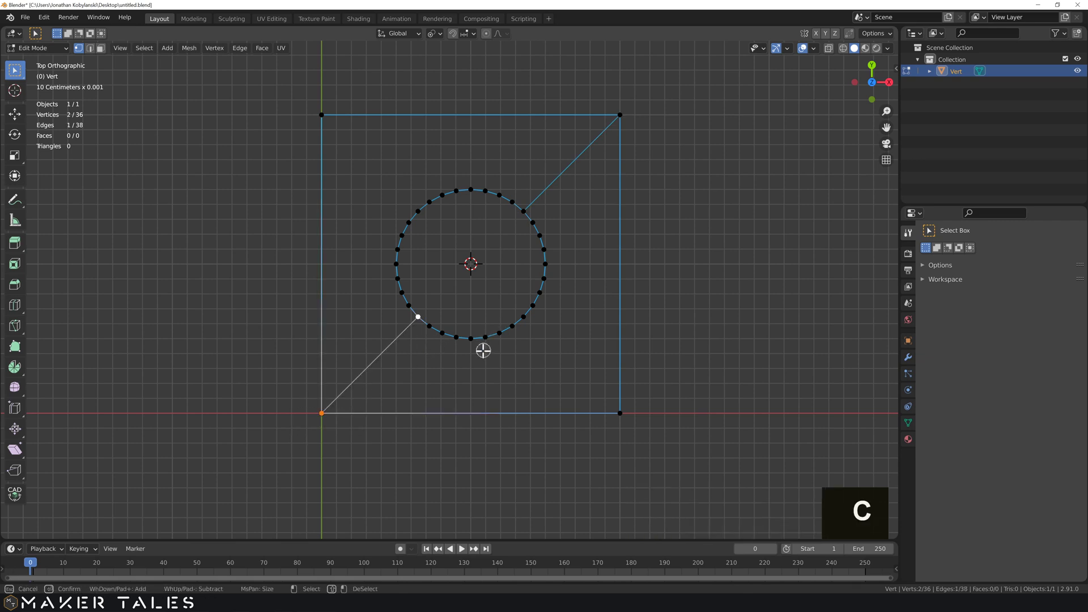
pyautogui.scroll(-5, 446, 350)
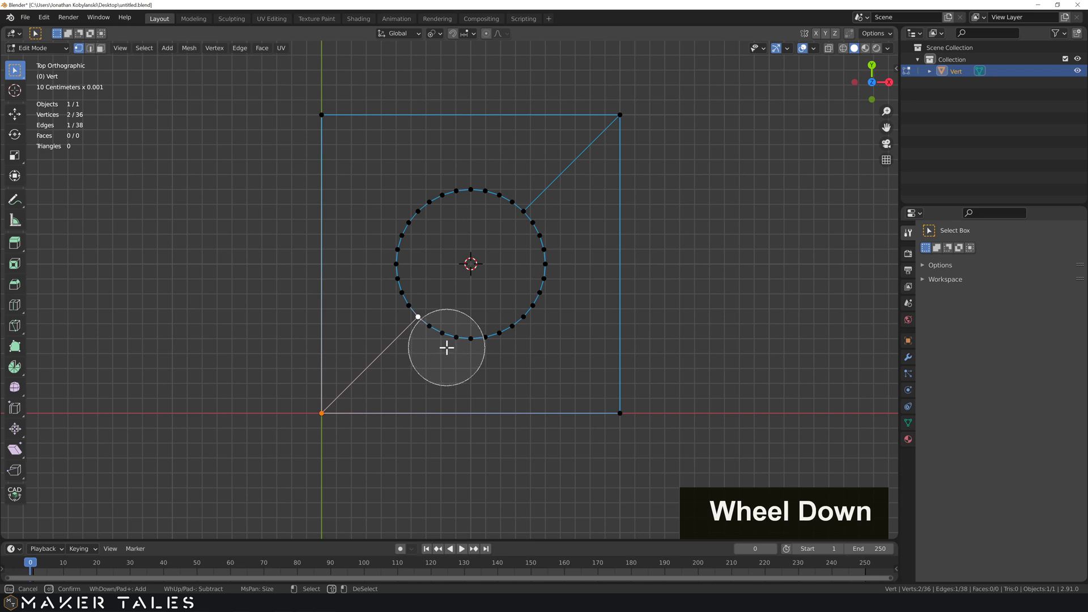
pyautogui.moveTo(447, 348)
pyautogui.mouseDown()
pyautogui.moveTo(492, 355)
pyautogui.moveTo(536, 330)
pyautogui.moveTo(545, 239)
pyautogui.moveTo(595, 225)
pyautogui.moveTo(616, 125)
pyautogui.moveTo(626, 274)
pyautogui.moveTo(614, 413)
pyautogui.moveTo(546, 377)
pyautogui.mouseUp()
pyautogui.rightClick(559, 363)
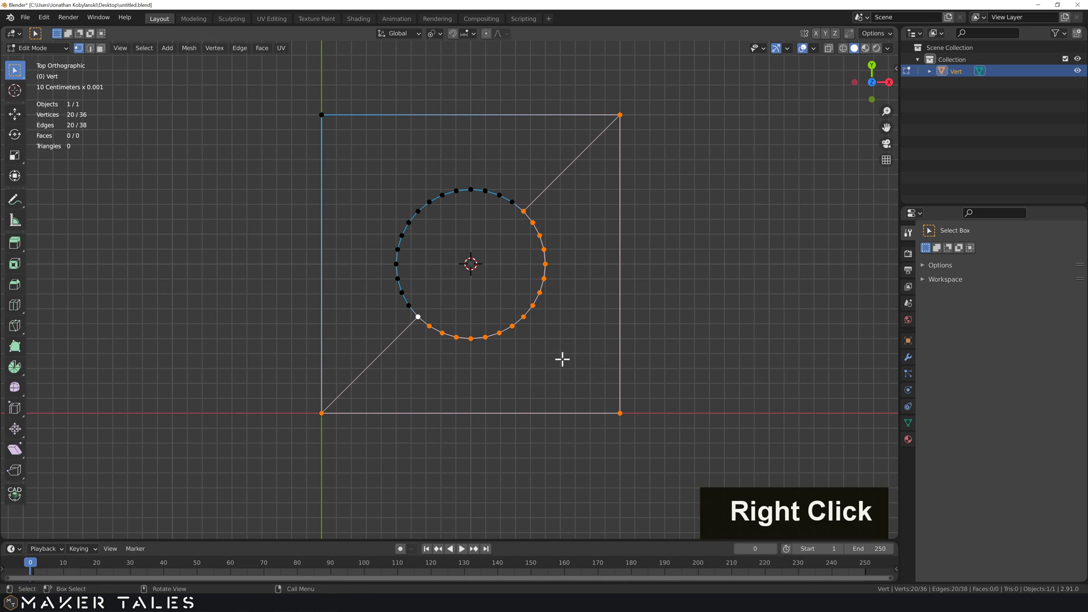
pyautogui.press('f')
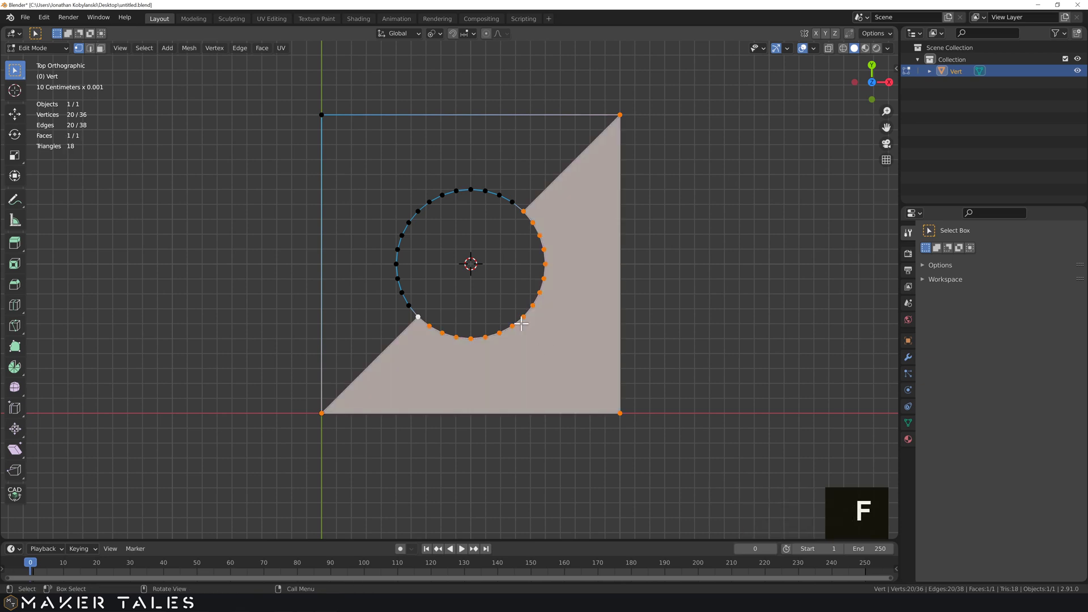
# Loop-select the upper-left arc and outer edges, fill them with a face, and check the shape in Object Mode
pyautogui.keyDown('alt'); pyautogui.click(430, 202); pyautogui.keyUp('alt')
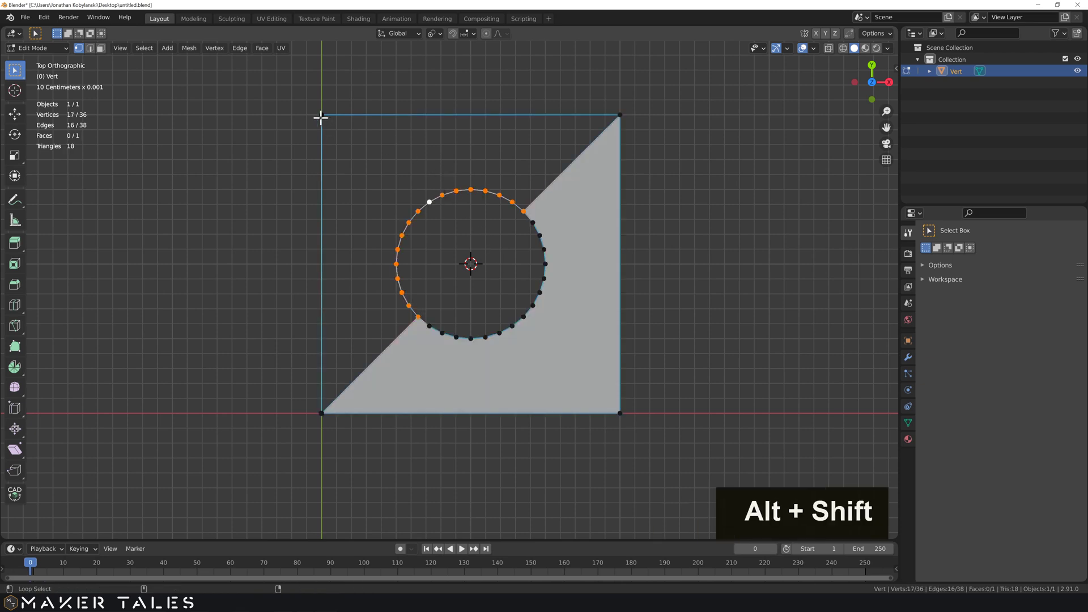
pyautogui.keyDown('alt'); pyautogui.keyDown('shift'); pyautogui.click(319, 114); pyautogui.keyUp('shift'); pyautogui.keyUp('alt')
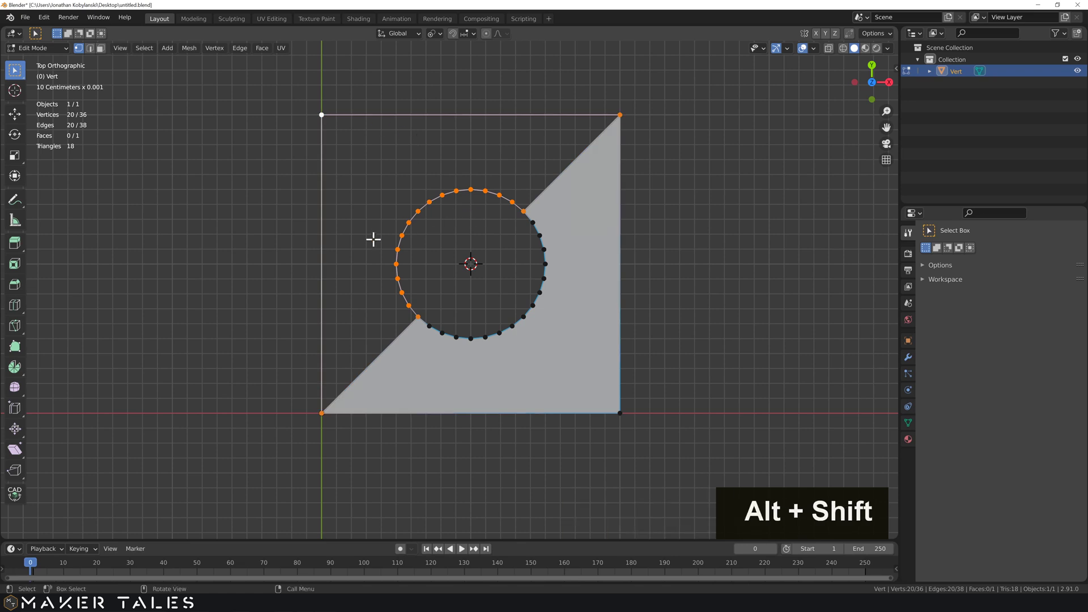
pyautogui.press('f')
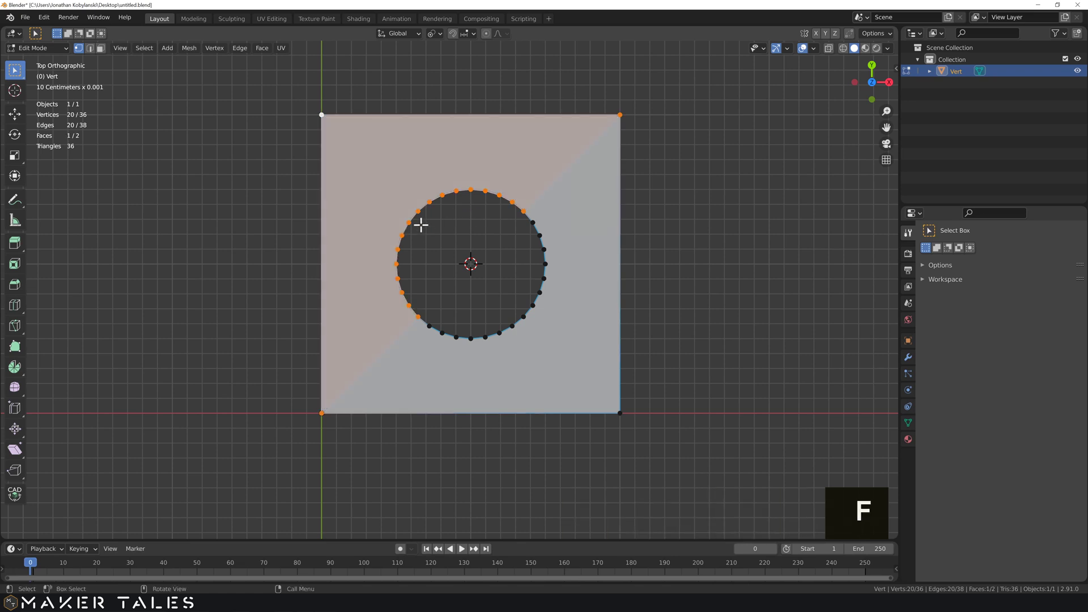
pyautogui.click(436, 231)
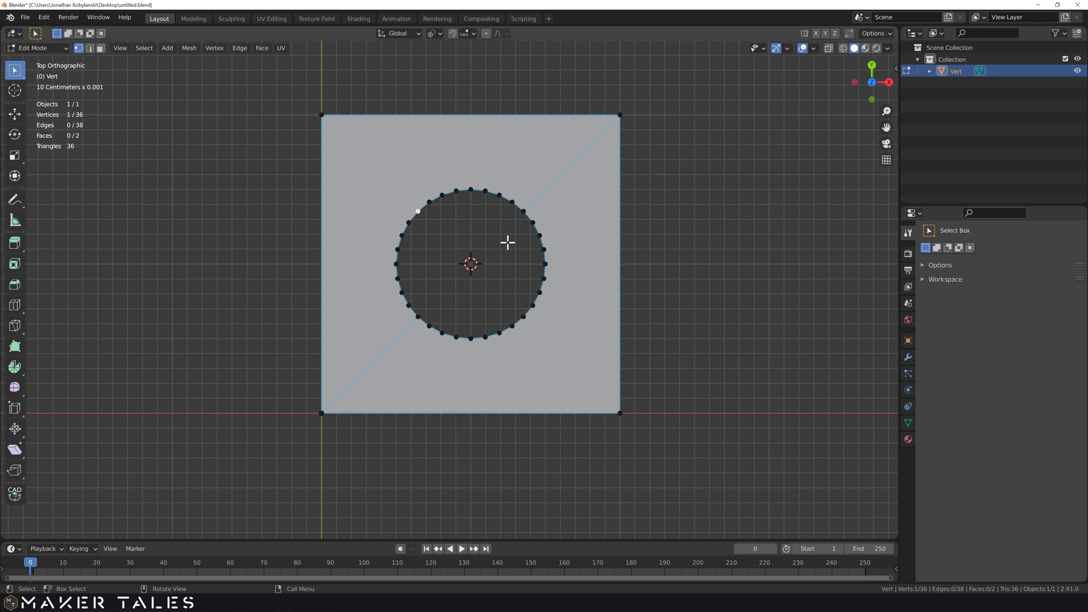
pyautogui.press('Tab')
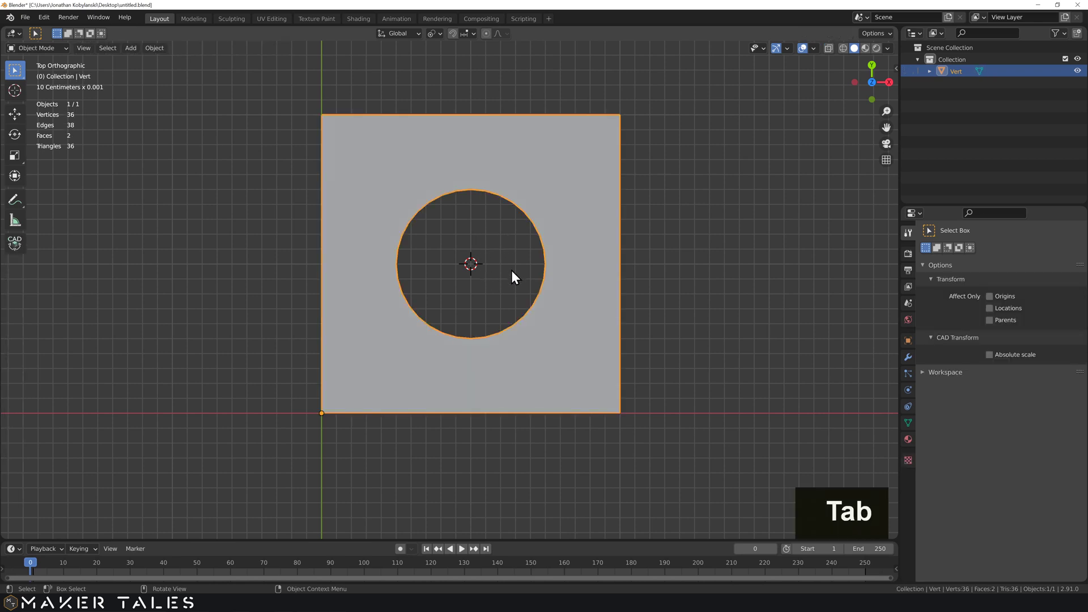
pyautogui.press('Tab')
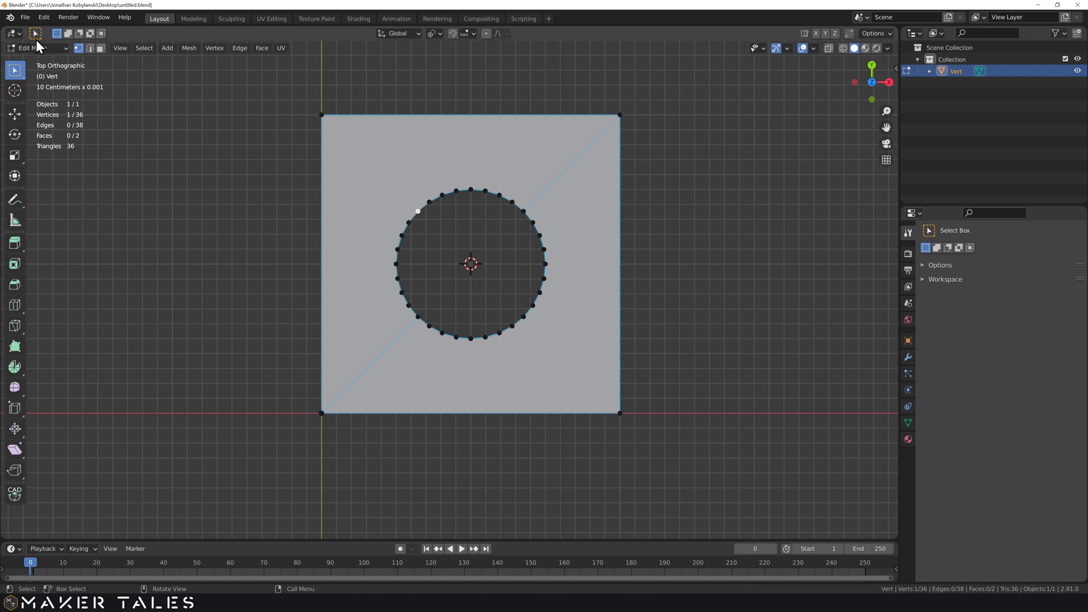
# Darken the 3D Viewport theme's Wire Edit colour in the preferences to a deeper blue, and close the preferences
pyautogui.click(25, 18)
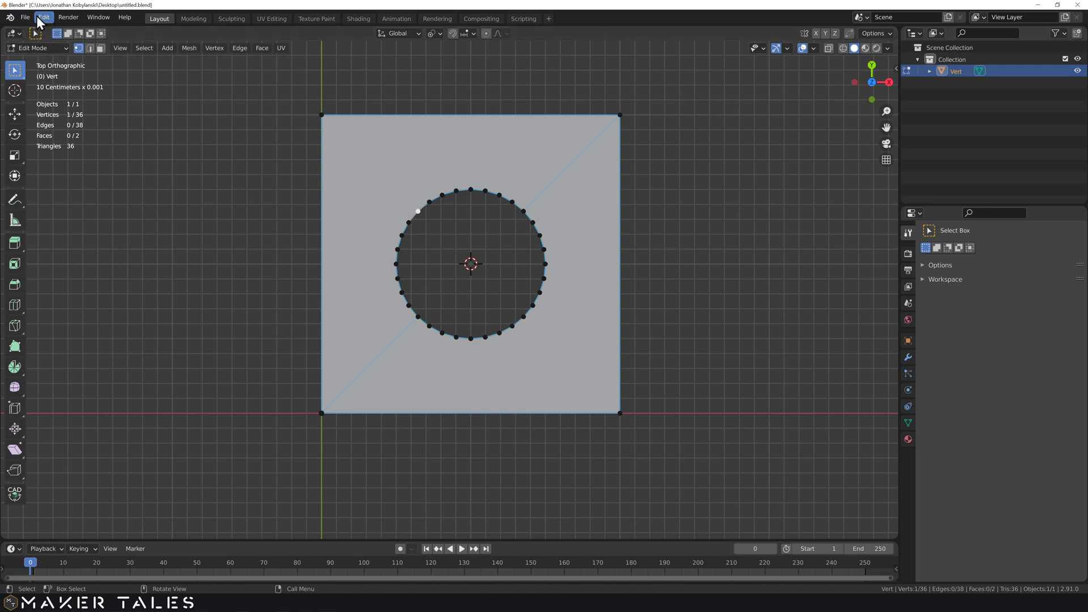
pyautogui.click(30, 16)
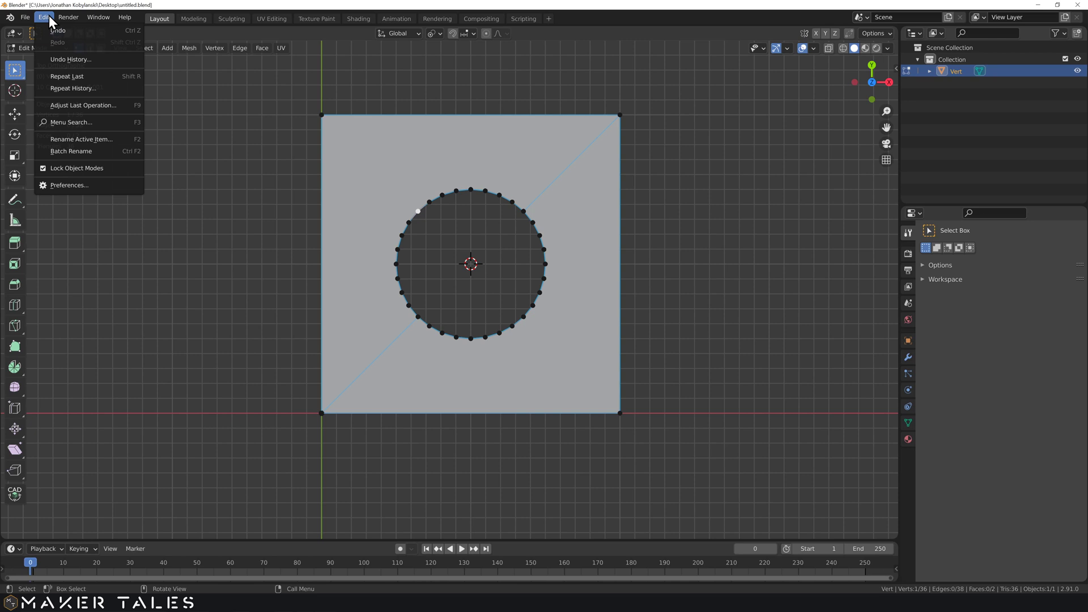
pyautogui.click(72, 185)
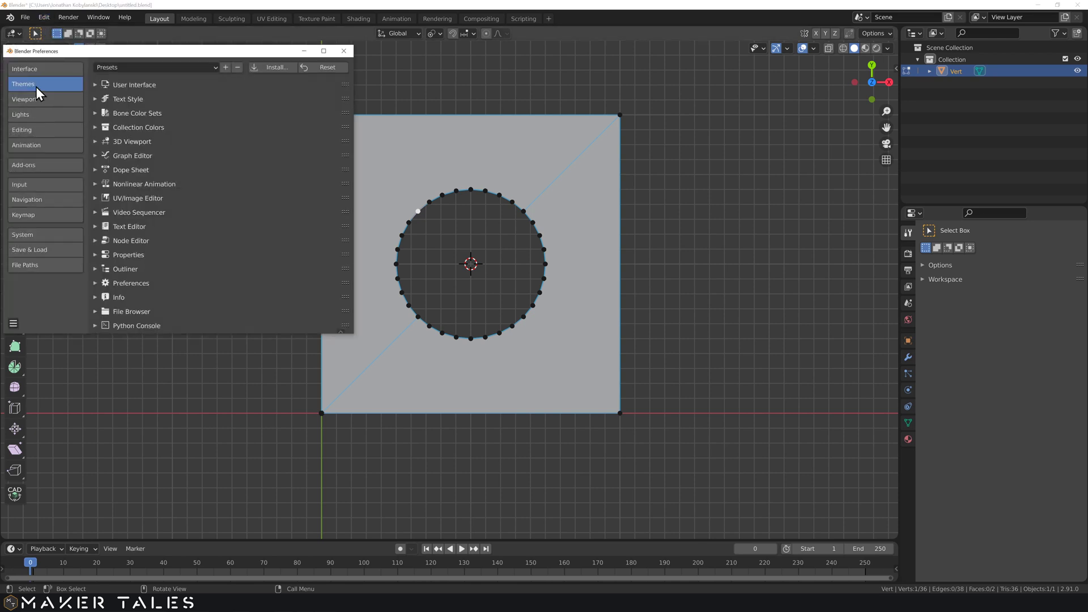
pyautogui.click(97, 142)
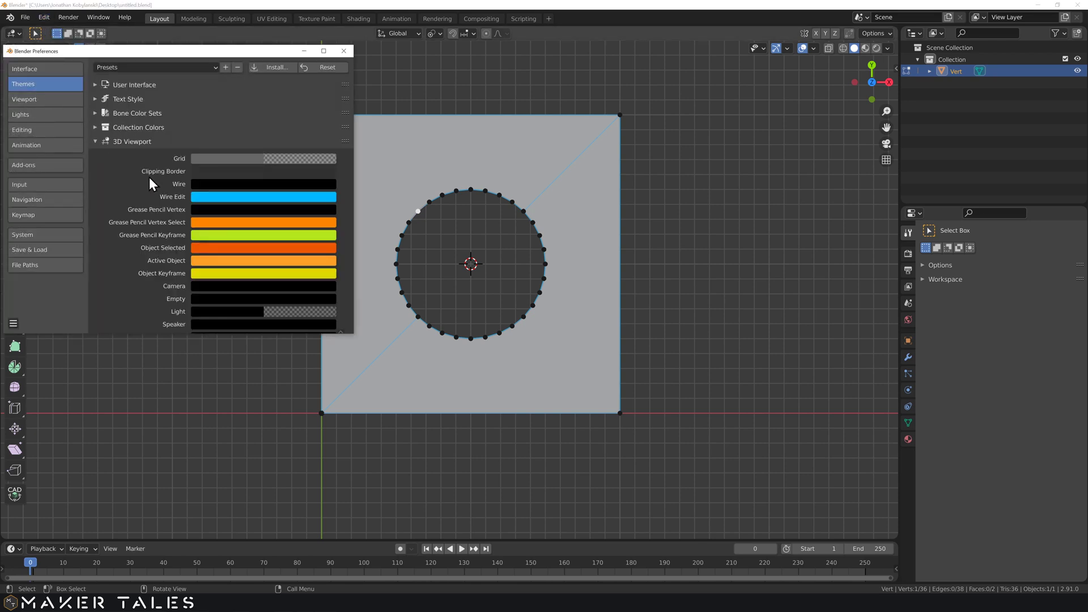
pyautogui.click(226, 198)
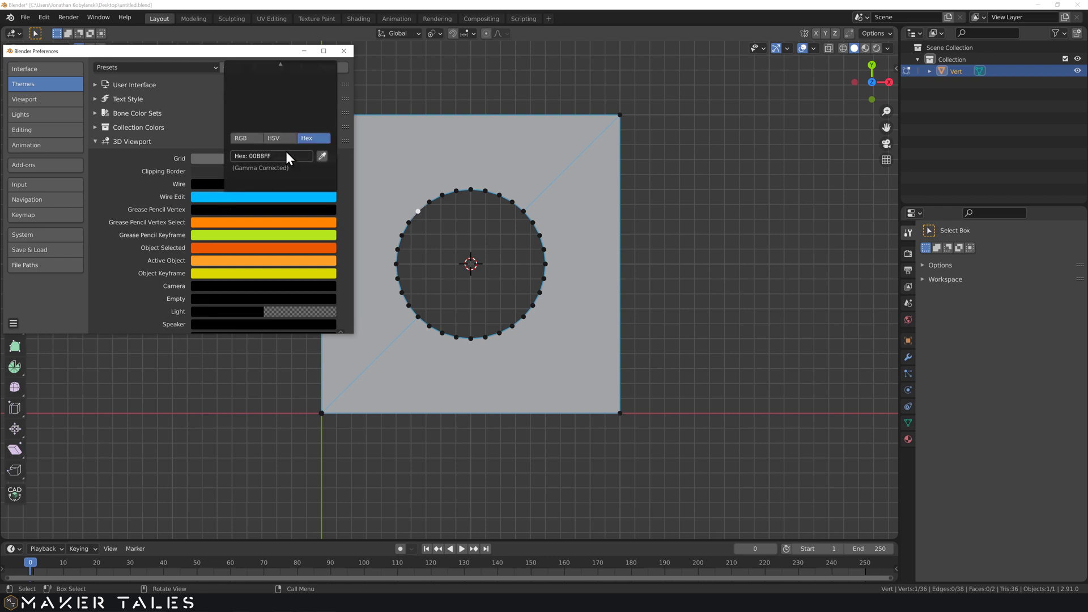
pyautogui.moveTo(280, 63)
pyautogui.moveTo(326, 74); pyautogui.dragTo(327, 90)
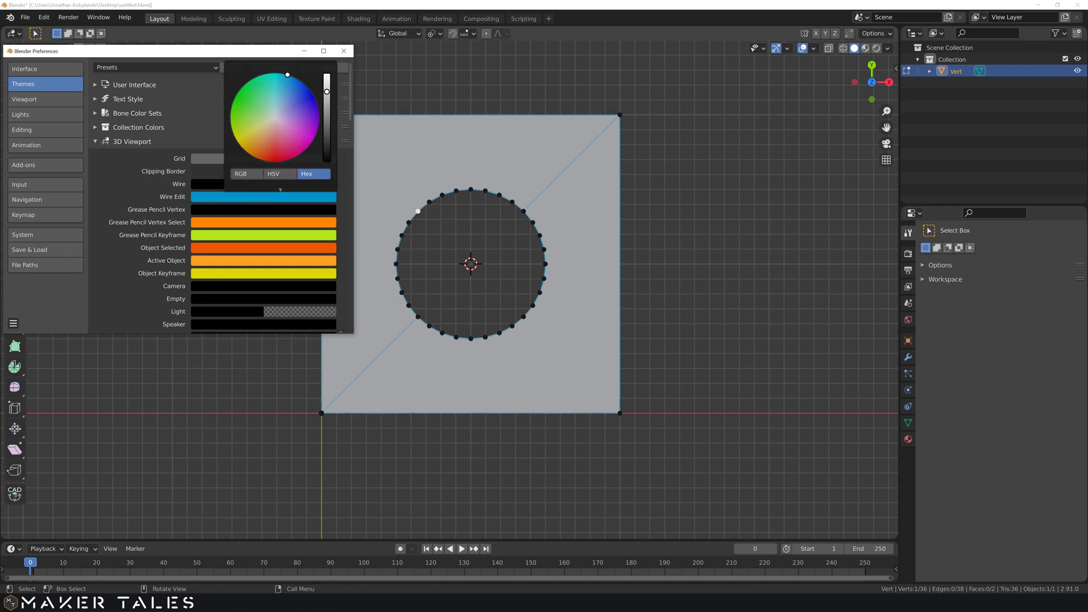
pyautogui.click(346, 50)
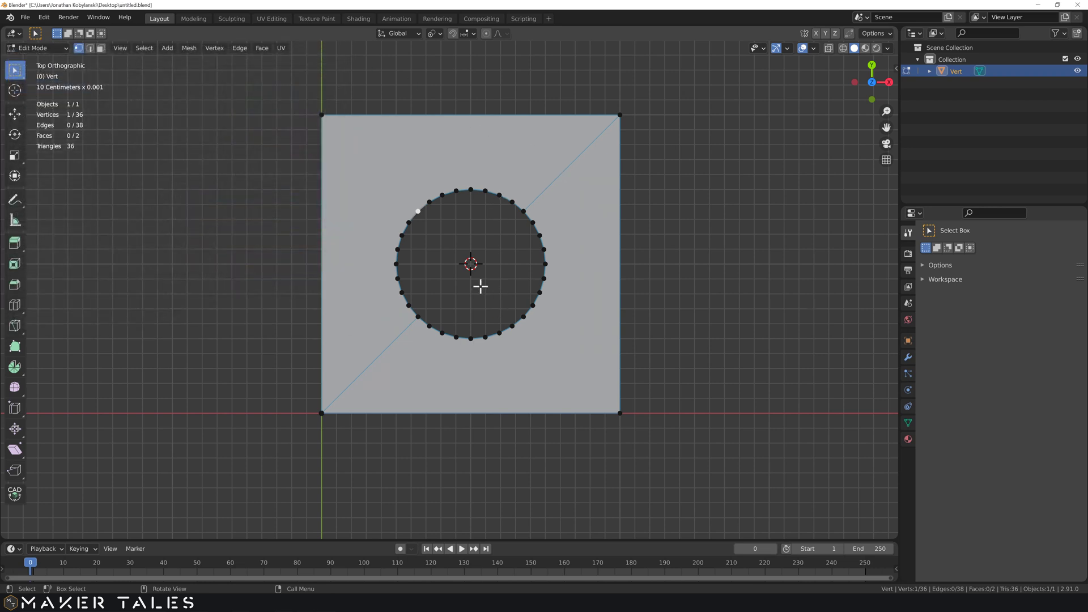
pyautogui.scroll(1, 480, 279)
pyautogui.keyDown('shift'); pyautogui.moveTo(486, 253); pyautogui.dragTo(466, 271, button='middle'); pyautogui.keyUp('shift')
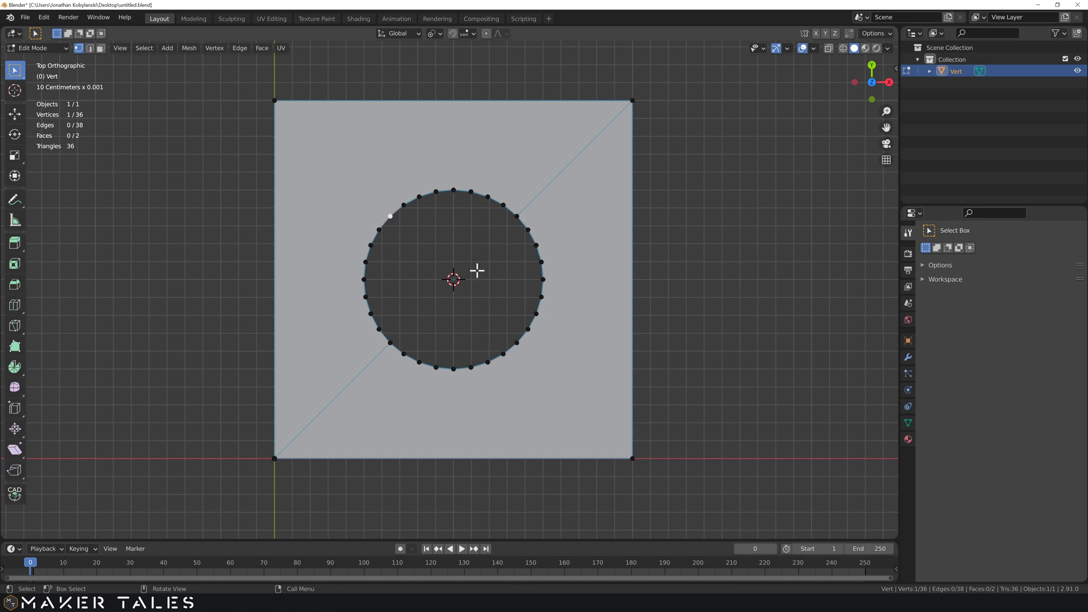
pyautogui.click(15, 494)
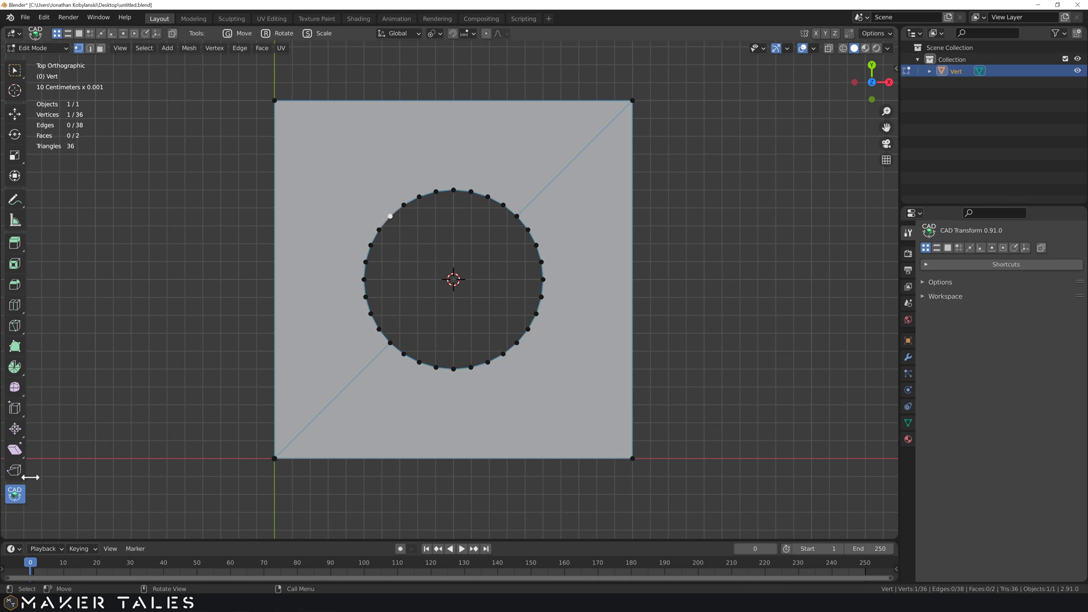
pyautogui.click(100, 34)
pyautogui.press('g')
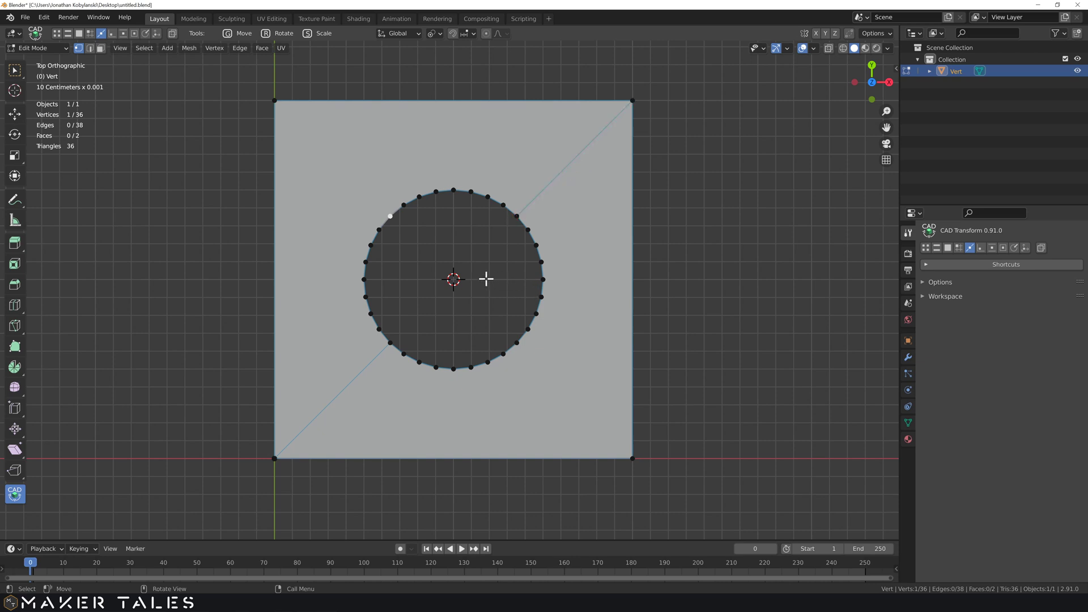
pyautogui.press('g')
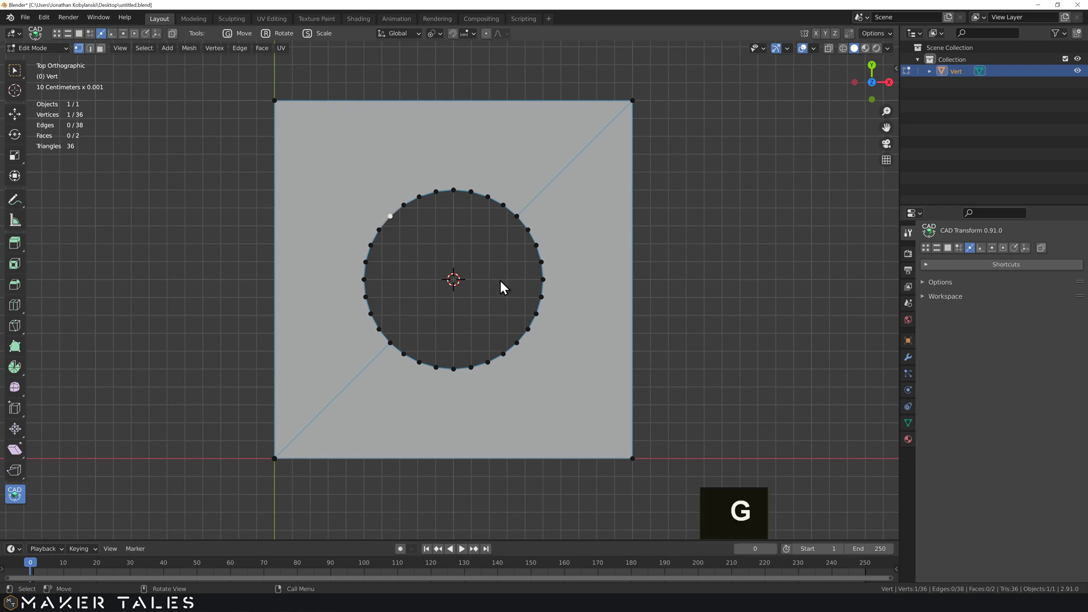
pyautogui.rightClick(500, 280)
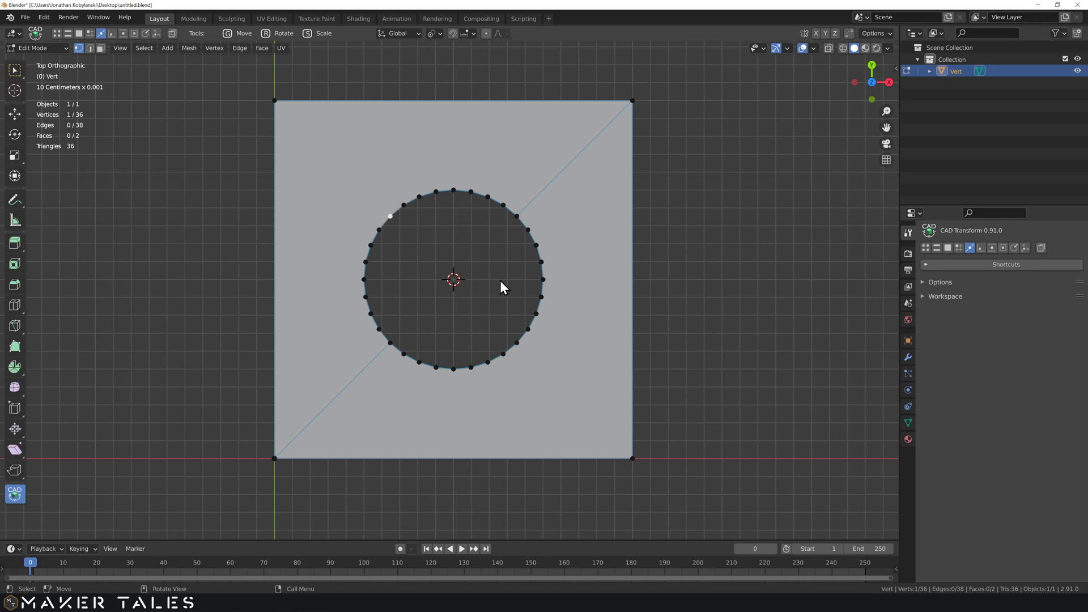
# Undo the two face fills and both diagonal connecting edges, leaving only the square and circle outlines
pyautogui.hotkey('ctrl', 'z')
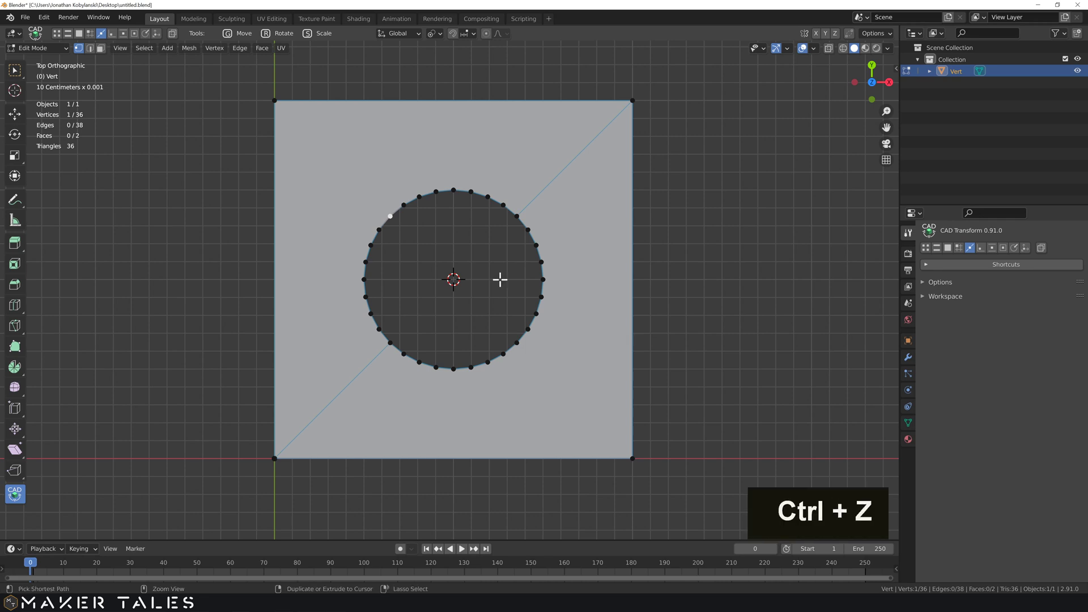
pyautogui.hotkey('ctrl', 'z')
pyautogui.hotkey('ctrl', 'z')
pyautogui.hotkey('ctrl', 'z')
pyautogui.hotkey('ctrl', 'z')
pyautogui.hotkey('ctrl', 'z')
pyautogui.hotkey('ctrl', 'z')
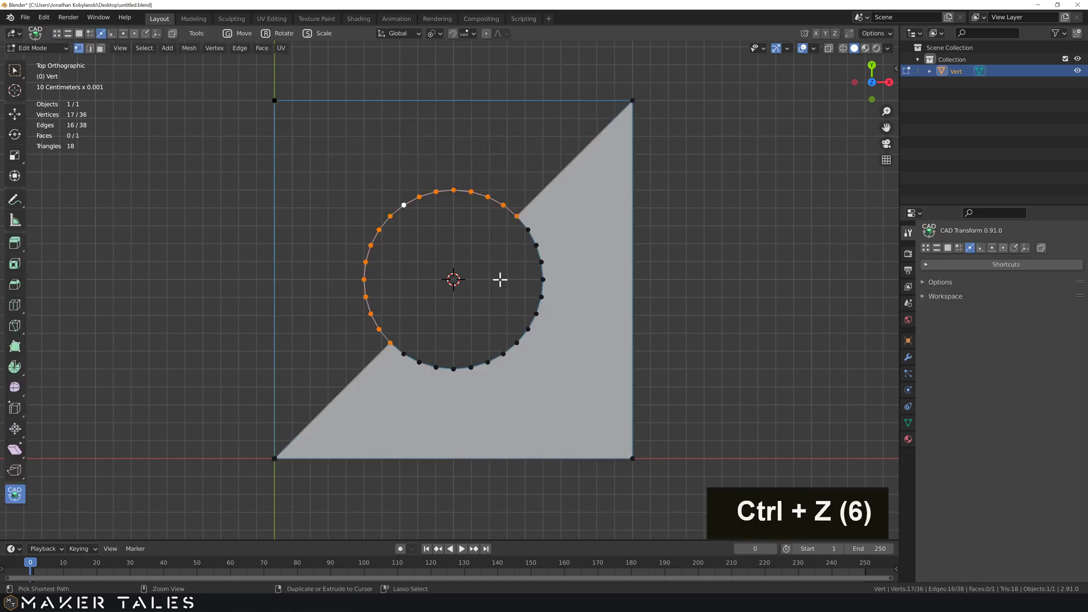
pyautogui.hotkey('ctrl', 'z')
pyautogui.hotkey('ctrl', 'z')
pyautogui.hotkey('ctrl', 'z')
pyautogui.hotkey('ctrl', 'z')
pyautogui.hotkey('ctrl', 'z')
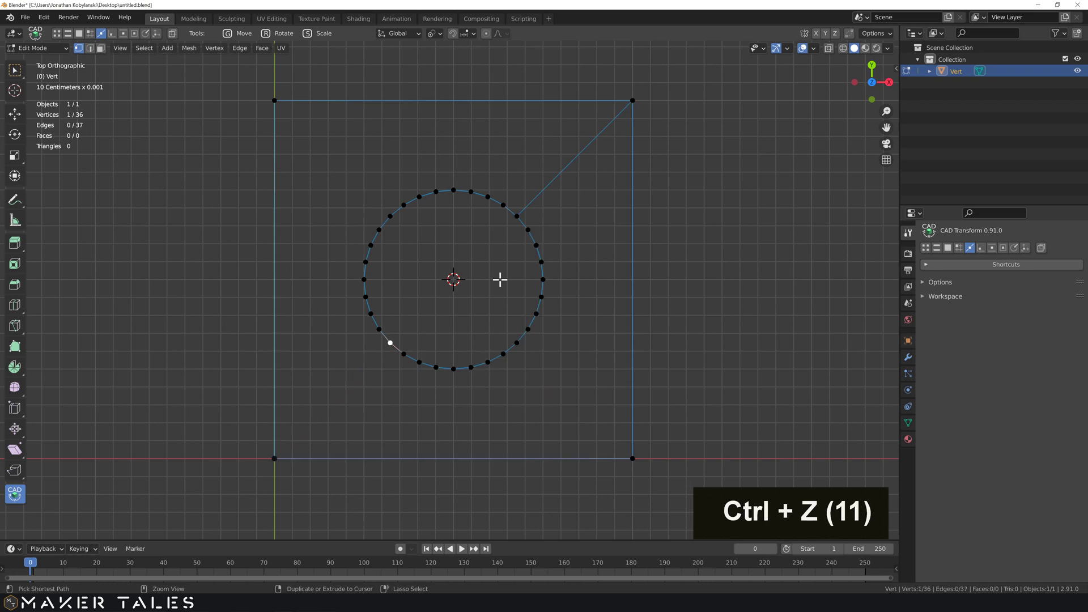
pyautogui.hotkey('ctrl', 'z')
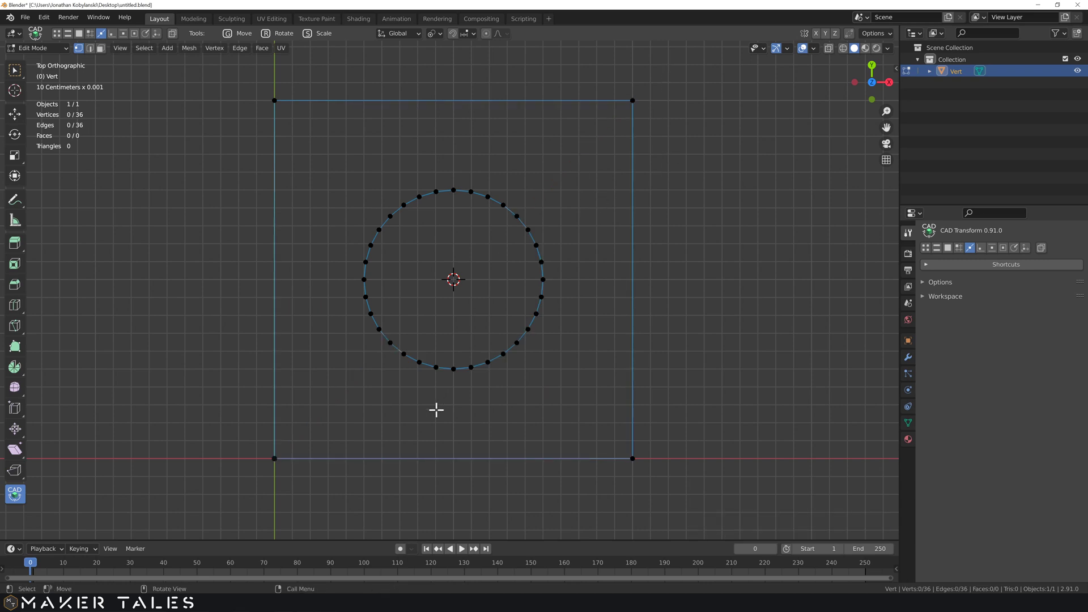
# Return to box selection, fill the area between the square and circle with triangulated faces from all vertices, and deselect everything
pyautogui.press('w')
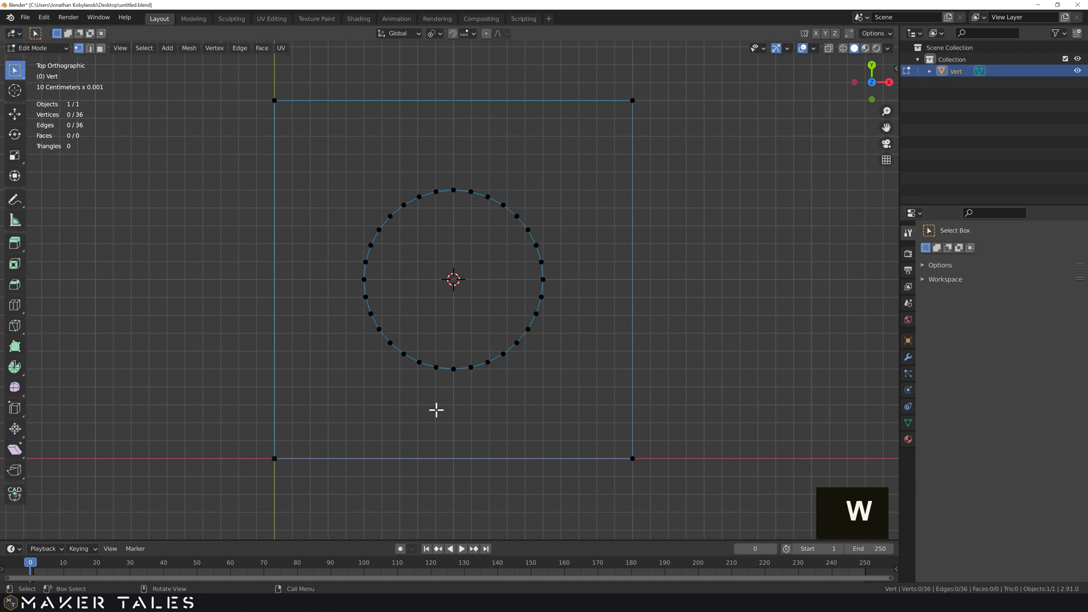
pyautogui.press('a')
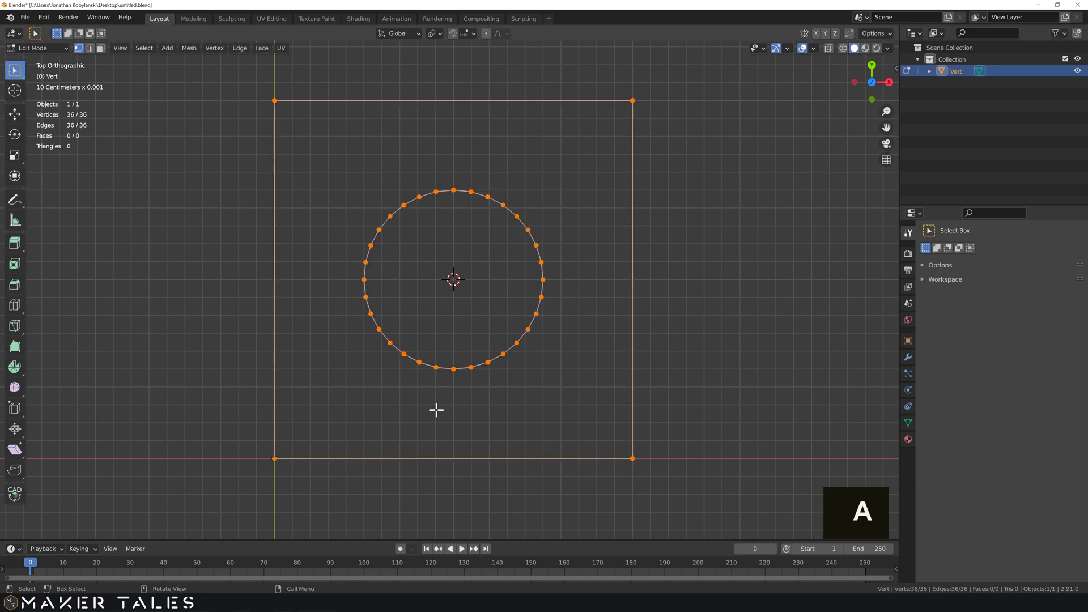
pyautogui.hotkey('alt', 'f')
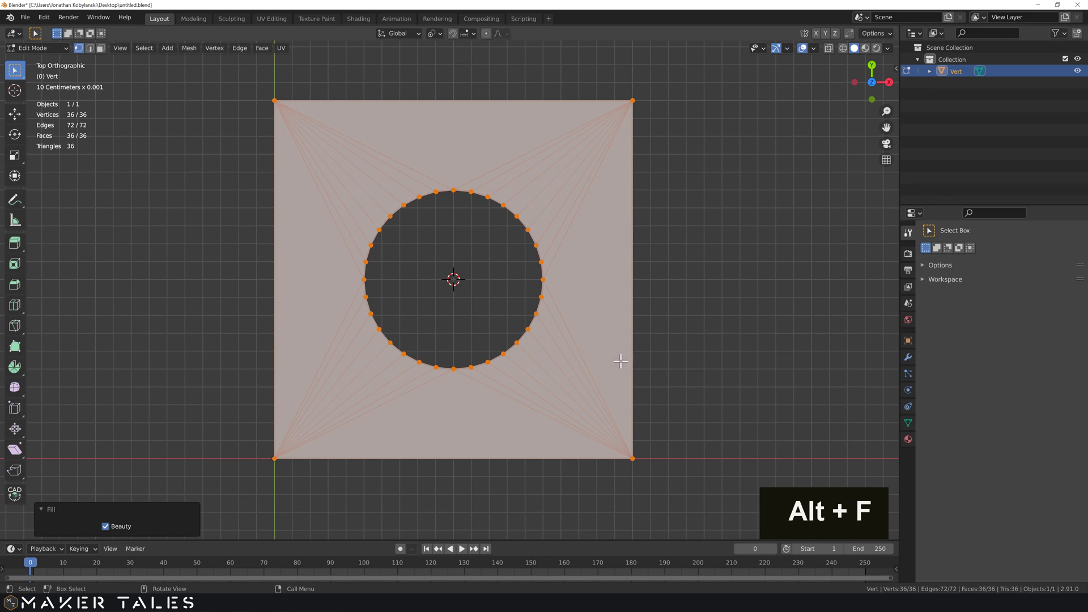
pyautogui.click(695, 284)
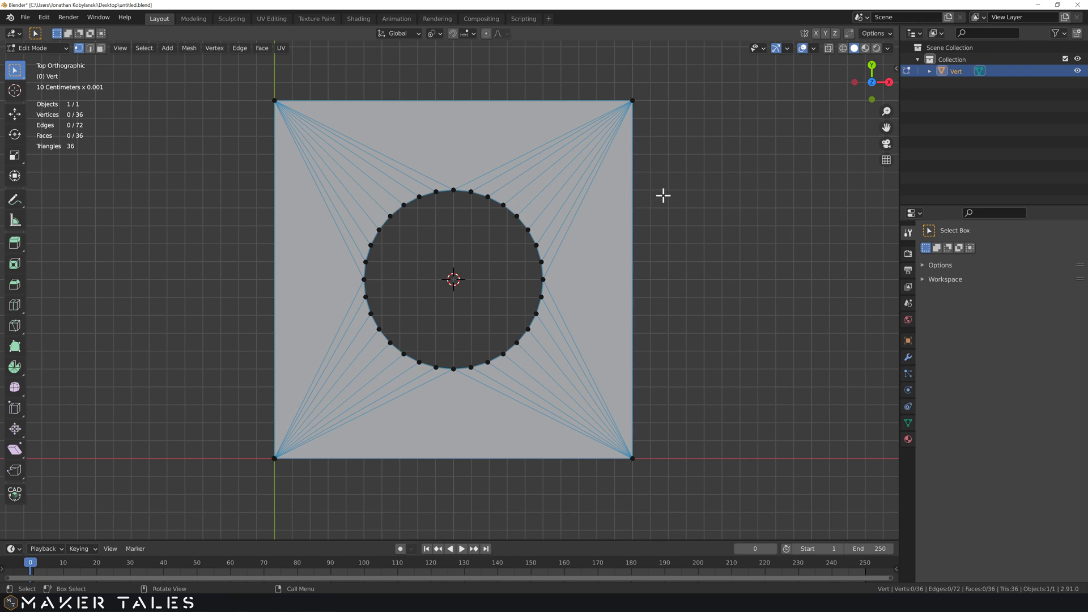
# Select the whole triangulated mesh, simplify it with Limited Dissolve, and clear the selection
pyautogui.press('a')
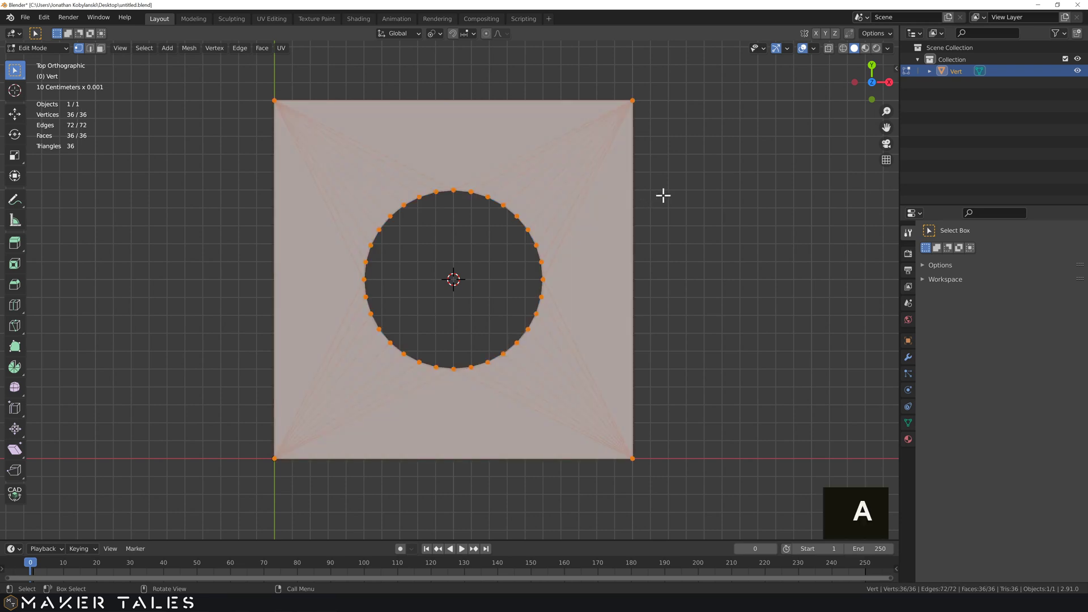
pyautogui.press('x')
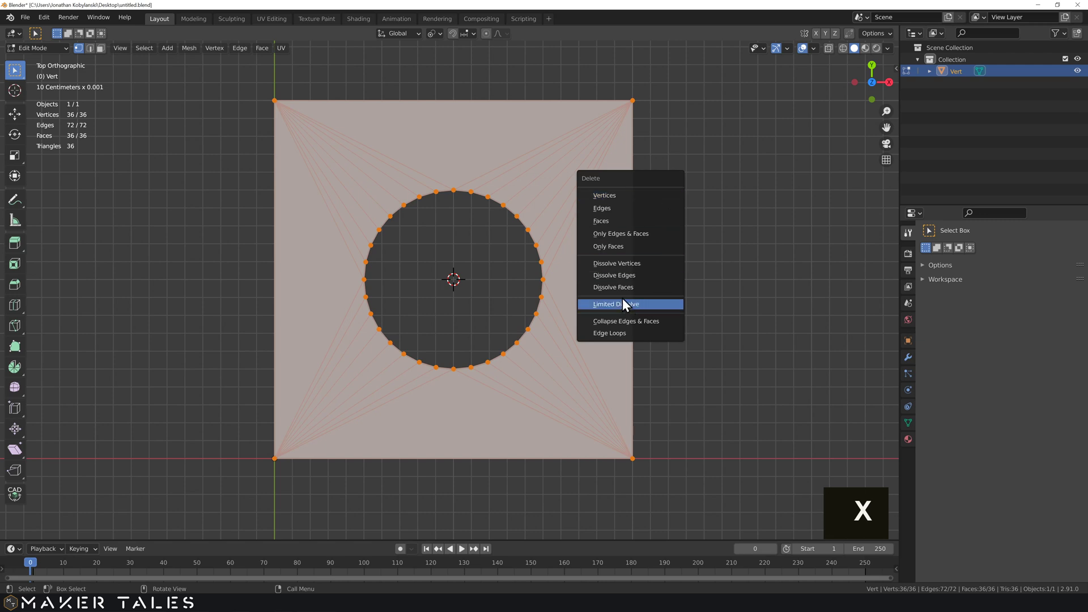
pyautogui.click(623, 301)
pyautogui.click(734, 256)
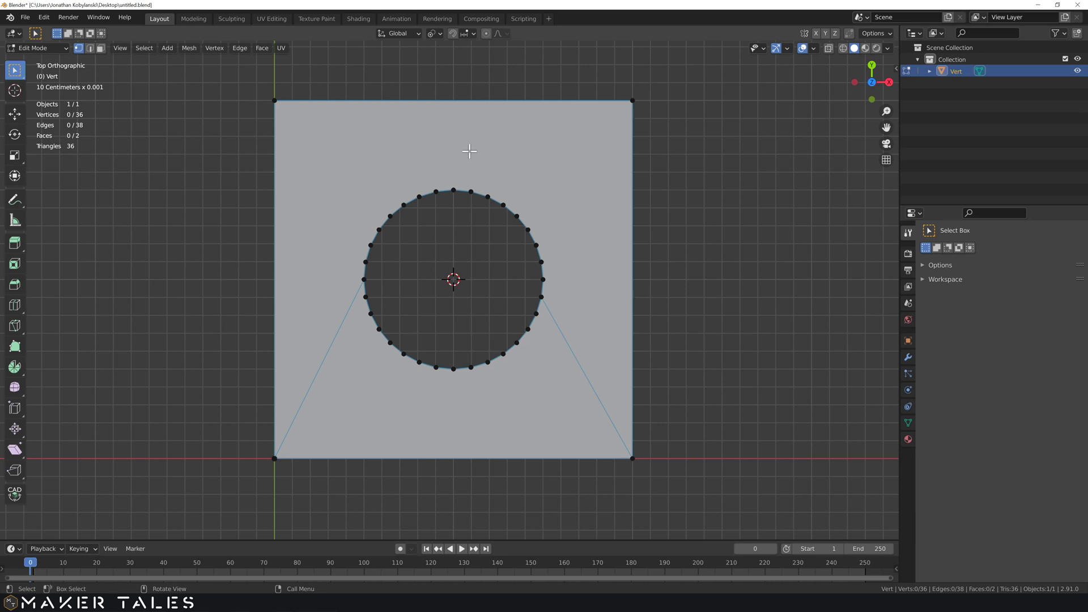
# Place the 3D cursor near the square's upper-left corner, add a 32-vertex circle with radius 0.12 mm there, and deselect it
pyautogui.keyDown('shift'); pyautogui.rightClick(323, 159); pyautogui.keyUp('shift')
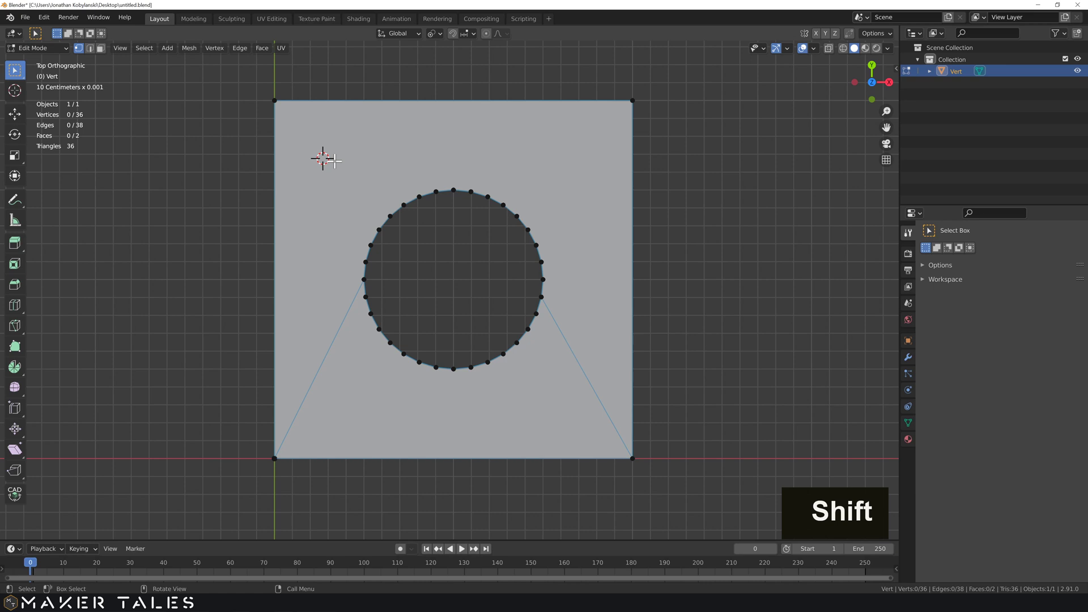
pyautogui.hotkey('shift', 'a')
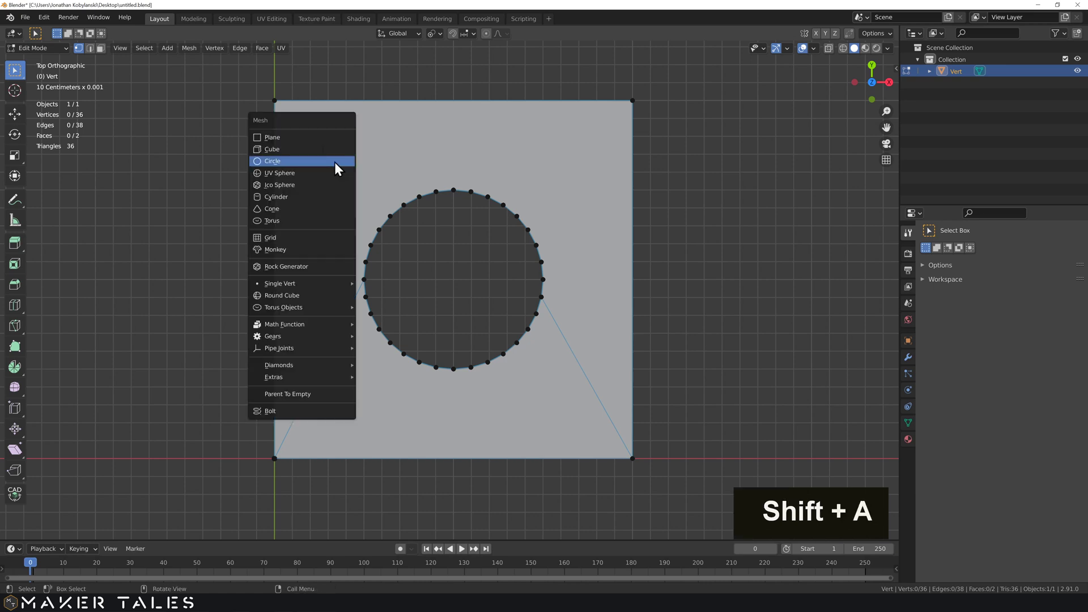
pyautogui.click(334, 162)
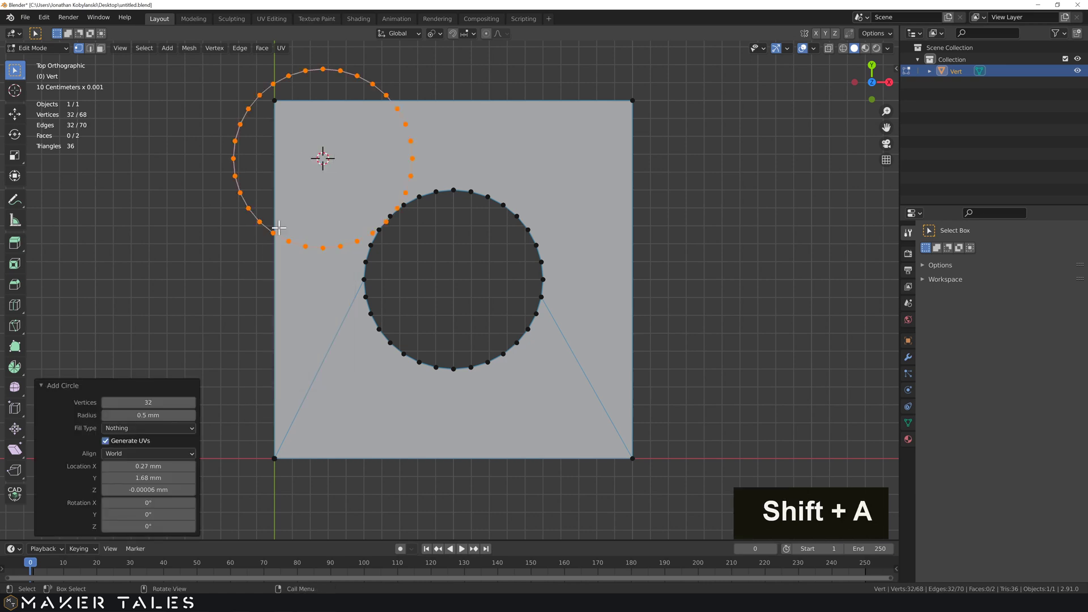
pyautogui.click(141, 415)
pyautogui.write('0.12')
pyautogui.press('Return')
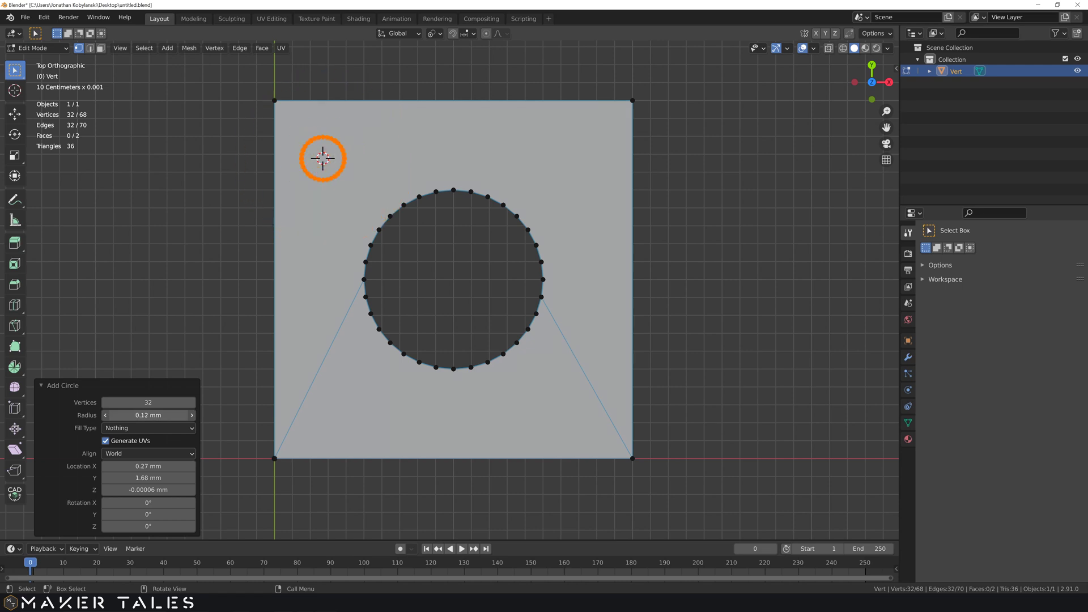
pyautogui.click(206, 316)
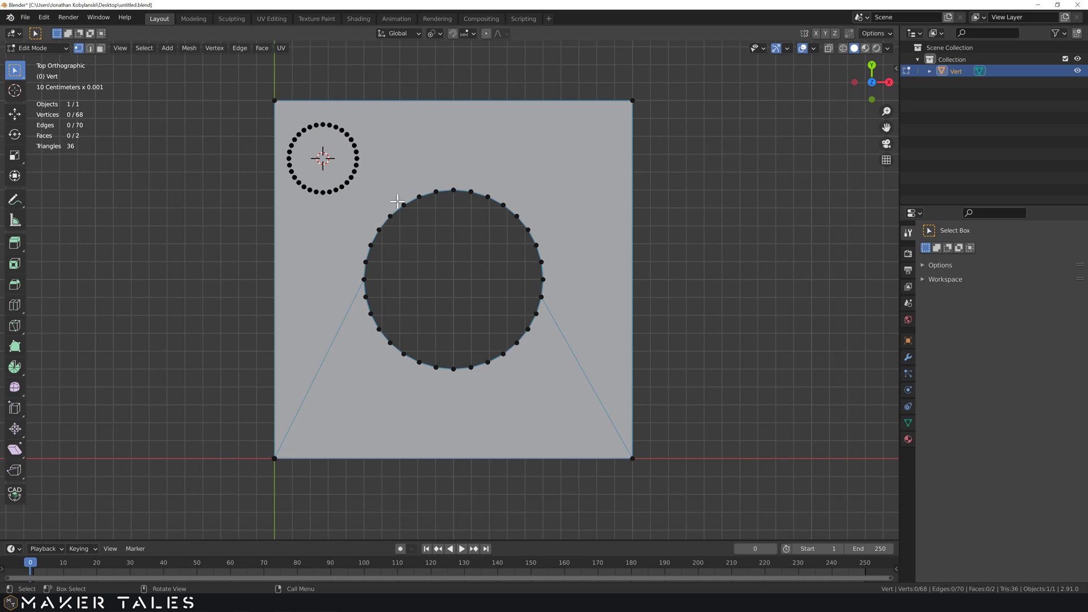
# Select all the faces and delete only the faces, keeping the edges and vertices
pyautogui.press('3')
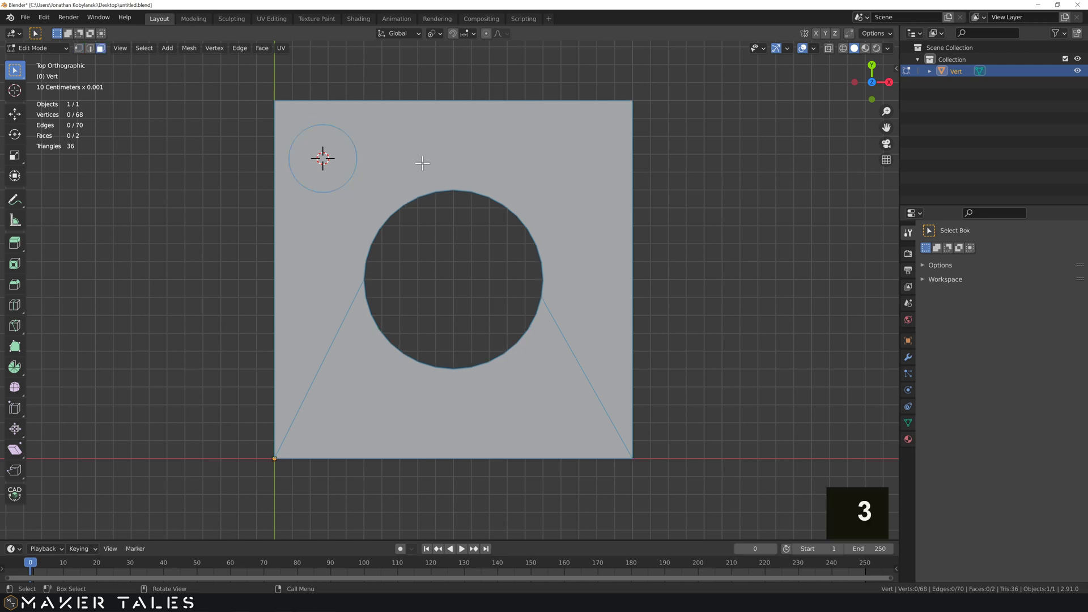
pyautogui.press('a')
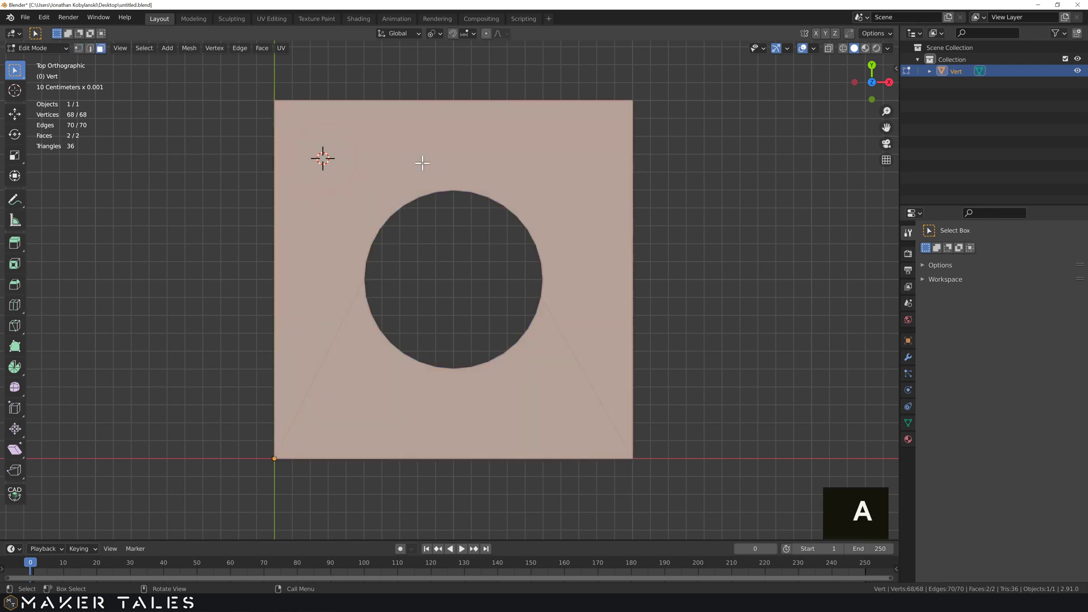
pyautogui.press('x')
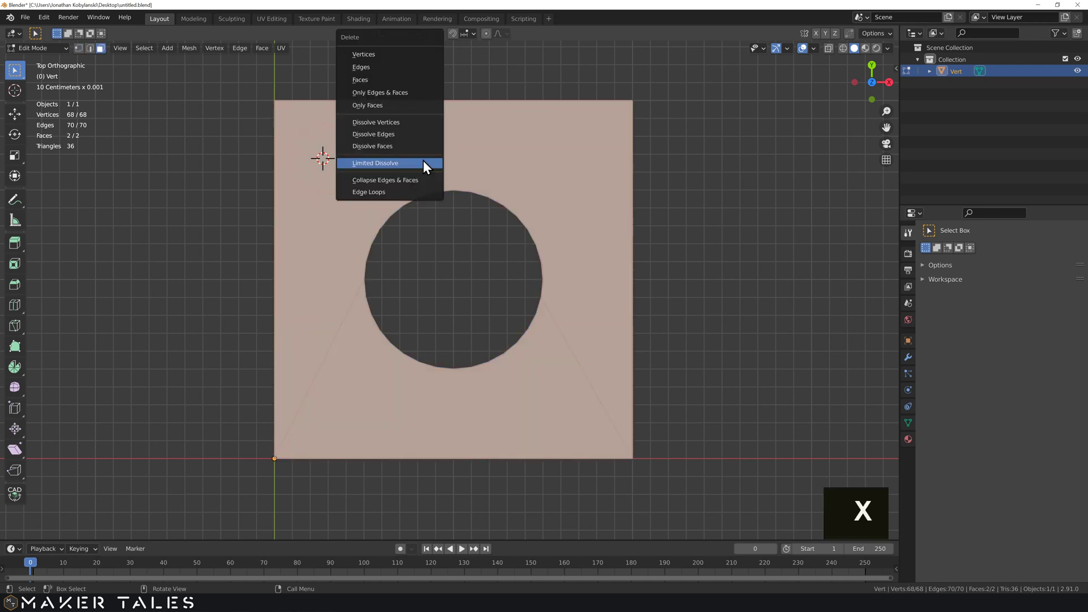
pyautogui.click(411, 108)
# Delete the two edges joining the central circle to the square's lower corners, and select all the remaining outlines
pyautogui.press('2')
pyautogui.click(568, 369)
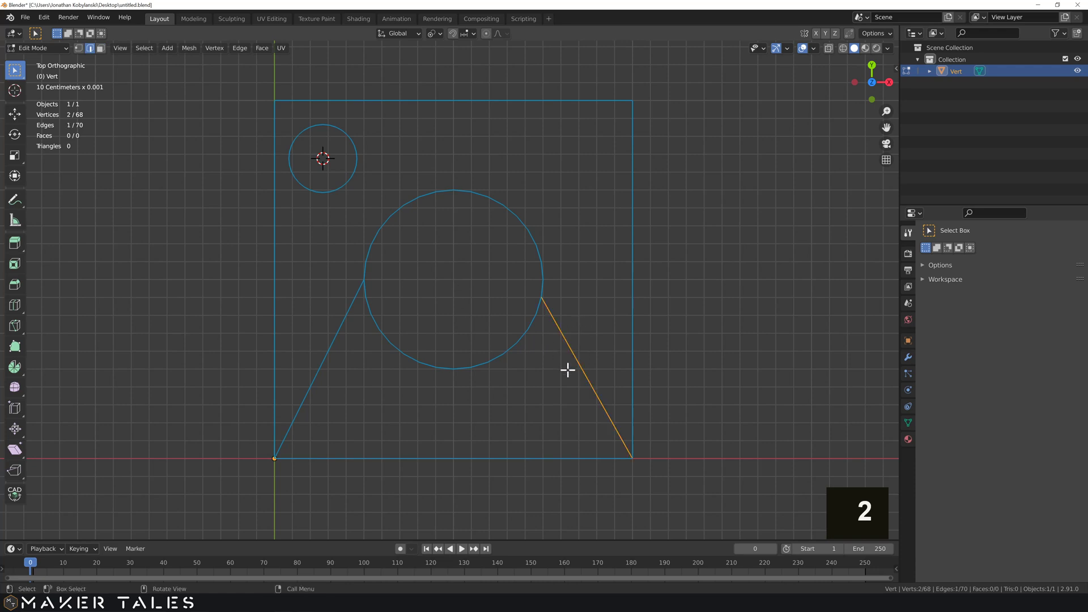
pyautogui.keyDown('shift'); pyautogui.moveTo(376, 400); pyautogui.dragTo(306, 359); pyautogui.keyUp('shift')
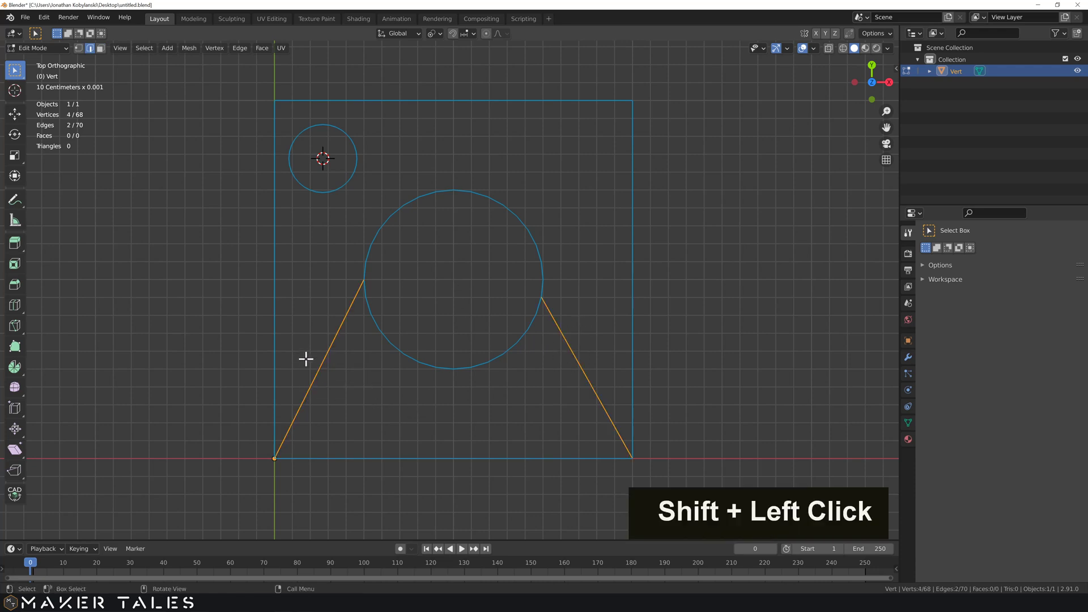
pyautogui.press('x')
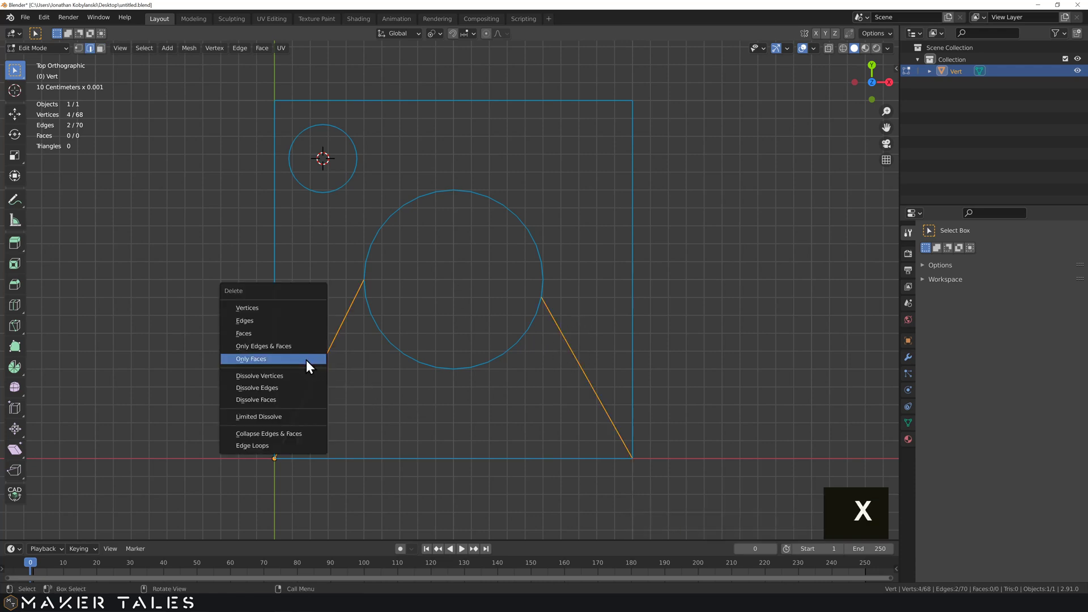
pyautogui.click(251, 323)
pyautogui.press('a')
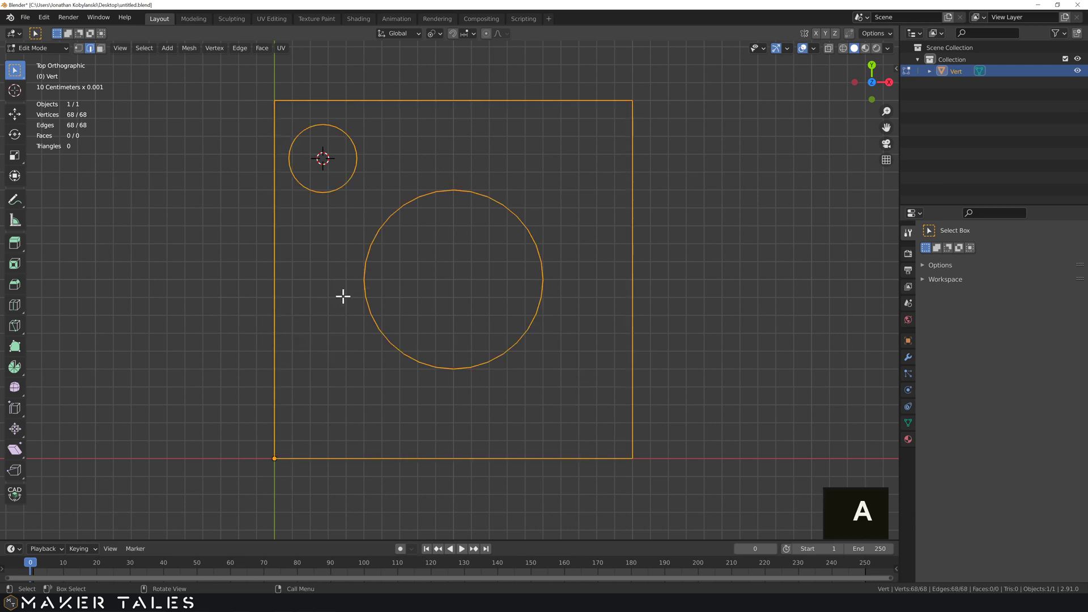
# Fill the selected outlines with faces and simplify the triangulated result with Limited Dissolve
pyautogui.hotkey('alt', 'f')
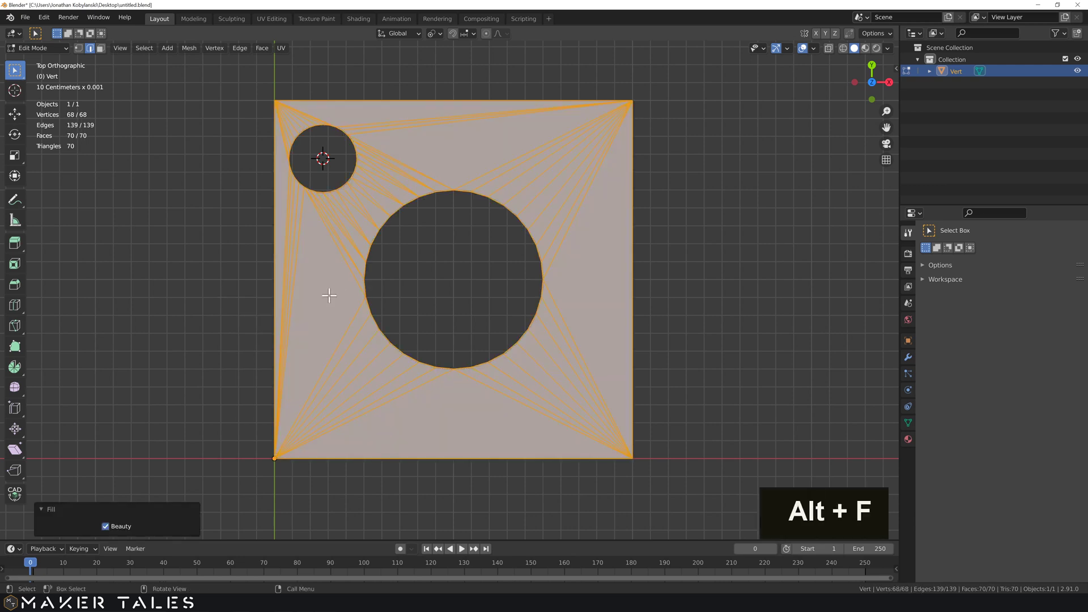
pyautogui.press('x')
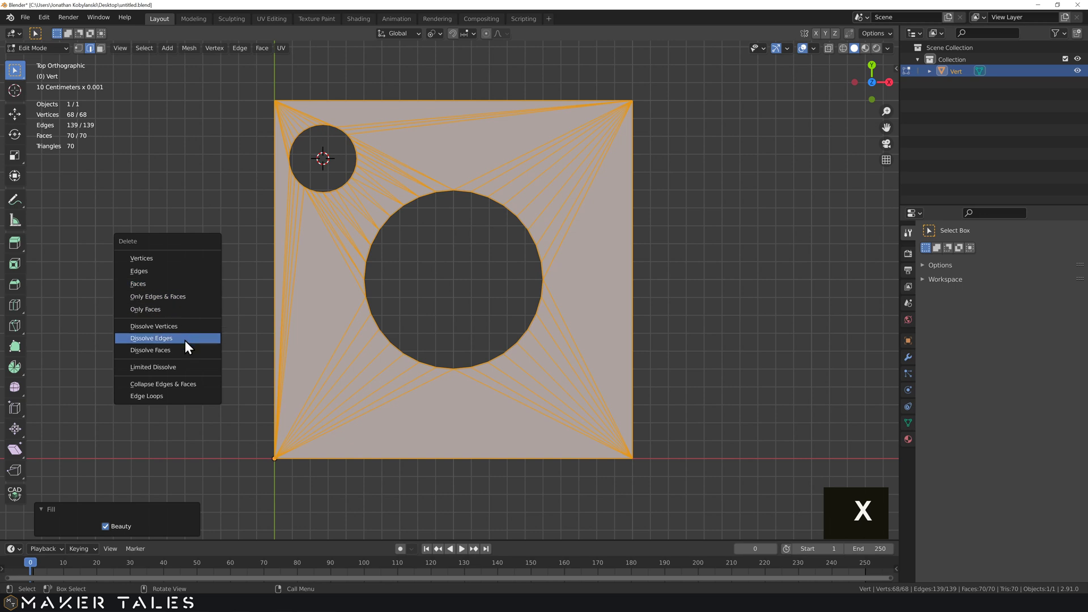
pyautogui.click(183, 365)
# Set the Limited Dissolve maximum angle to 0.1°, clear the selection, and save the file
pyautogui.click(152, 453)
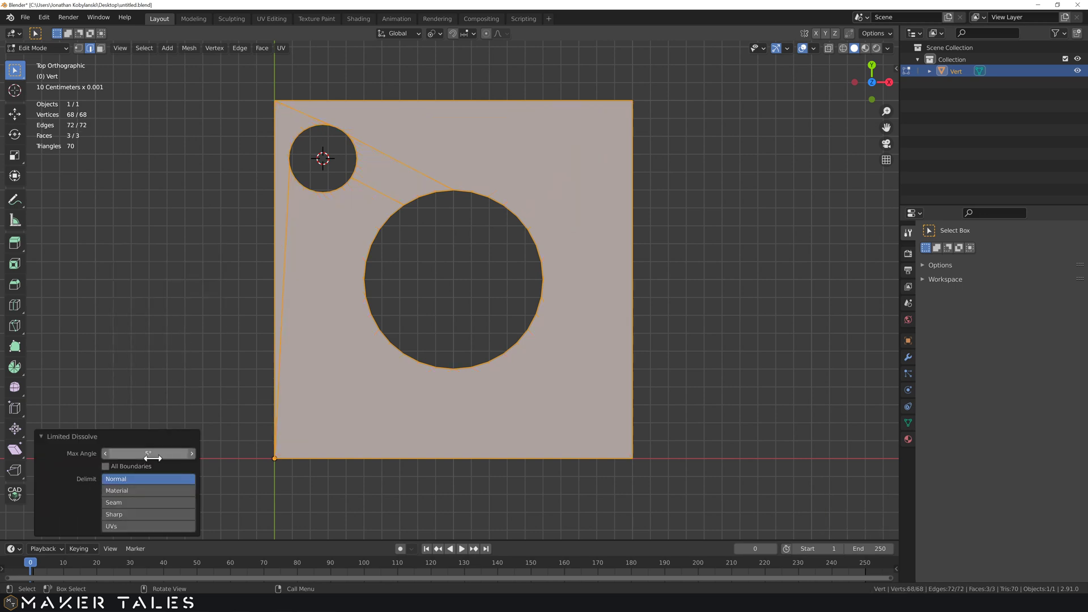
pyautogui.write('5d')
pyautogui.press('BackSpace')
pyautogui.press('BackSpace')
pyautogui.write('0.1')
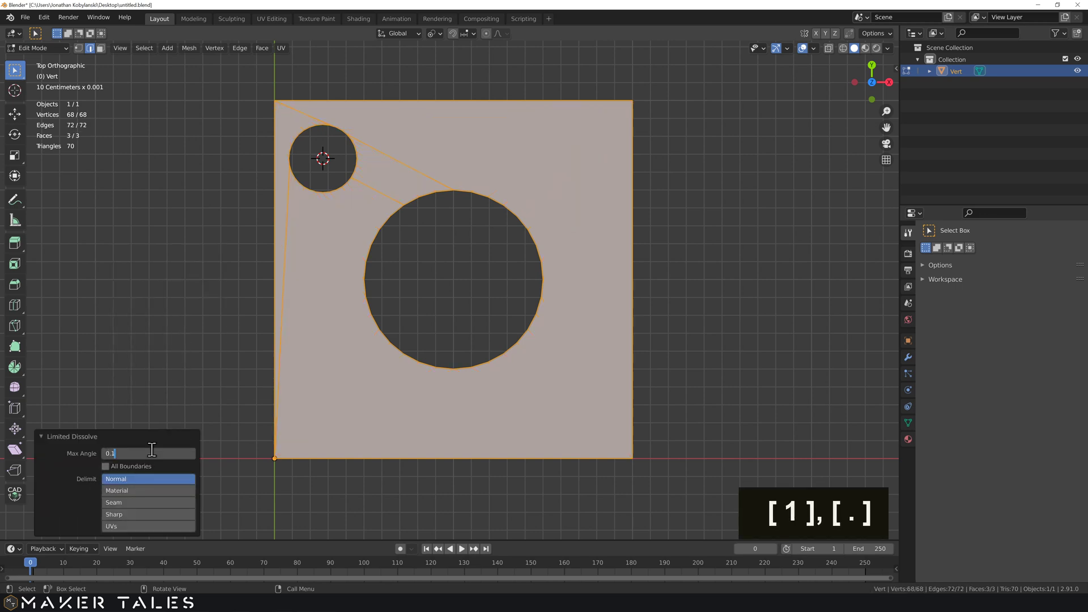
pyautogui.press('Return')
pyautogui.click(208, 332)
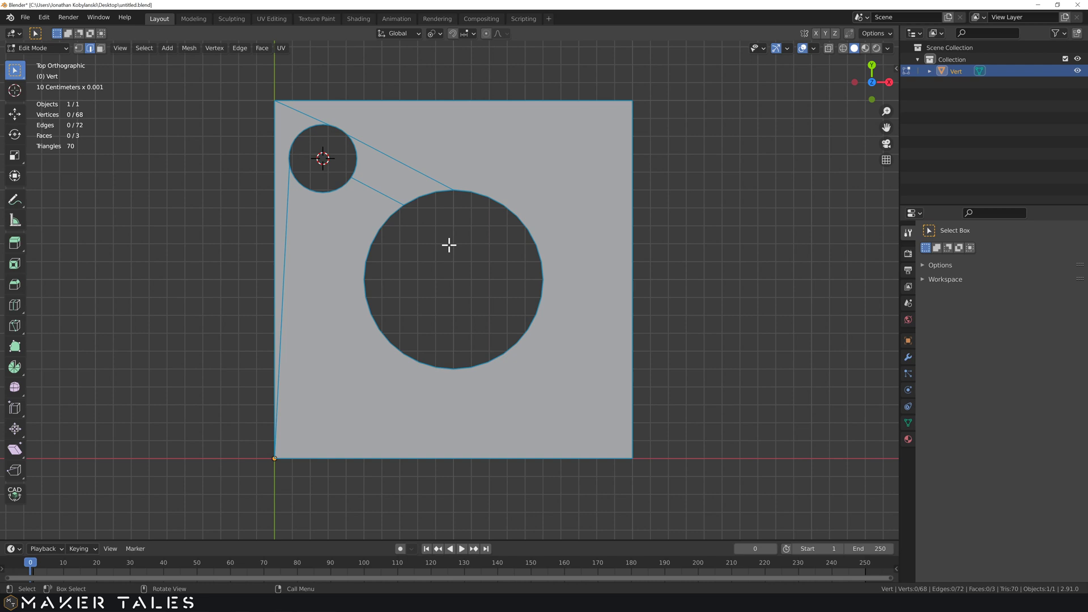
pyautogui.hotkey('ctrl', 's')
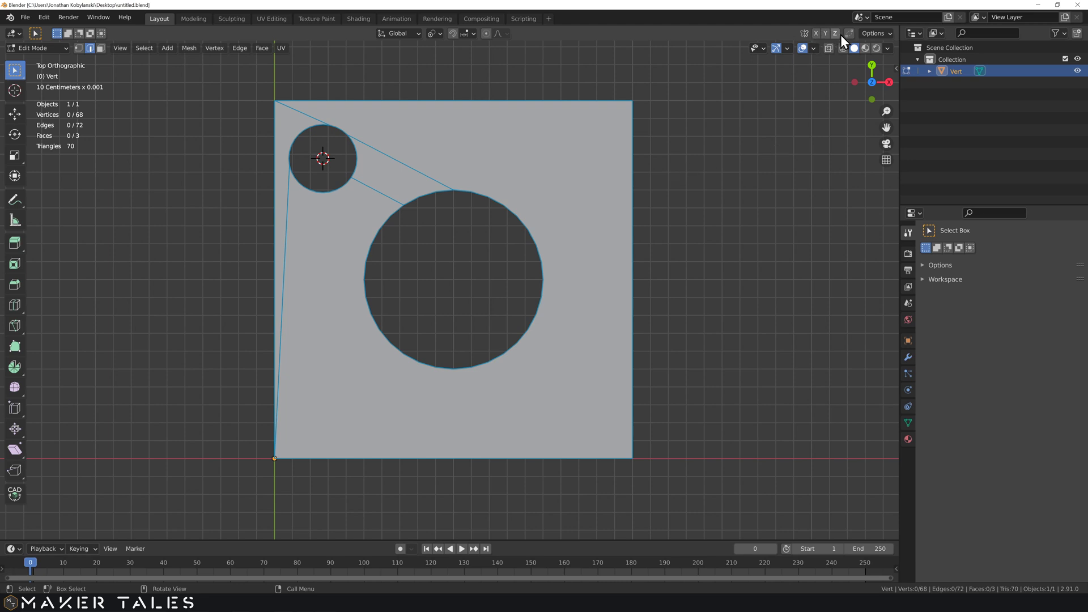
# Show the tool options and enable Auto Merge with Split Edges & Faces
pyautogui.click(896, 69)
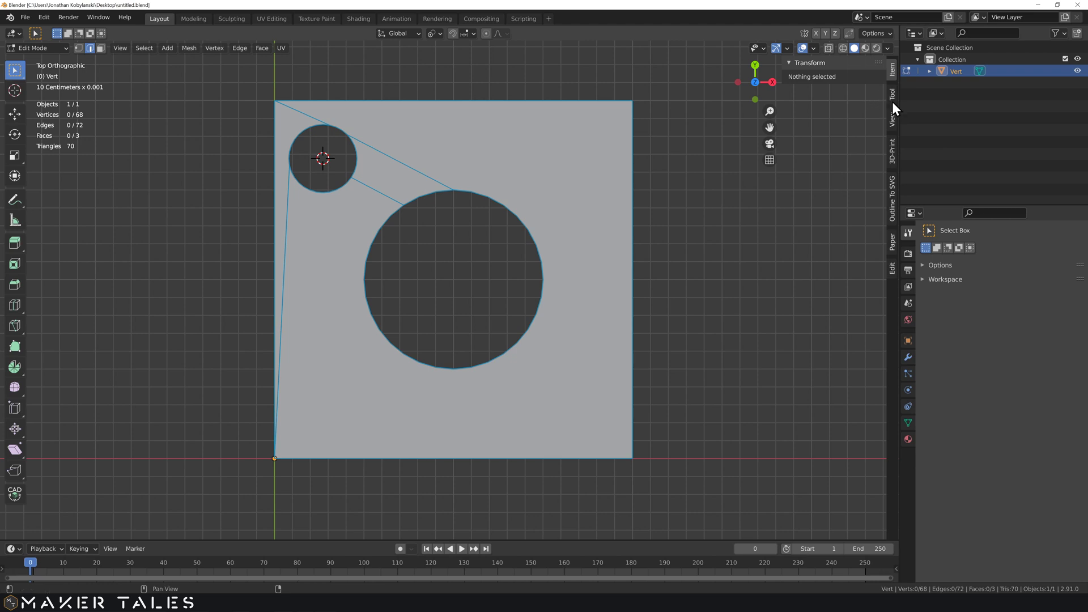
pyautogui.click(893, 97)
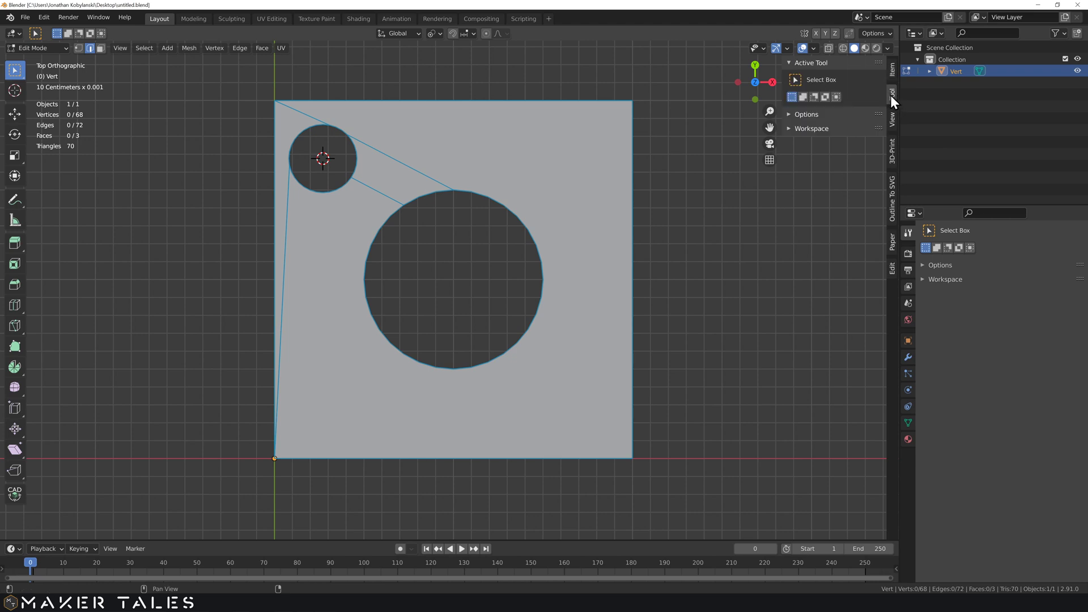
pyautogui.click(788, 114)
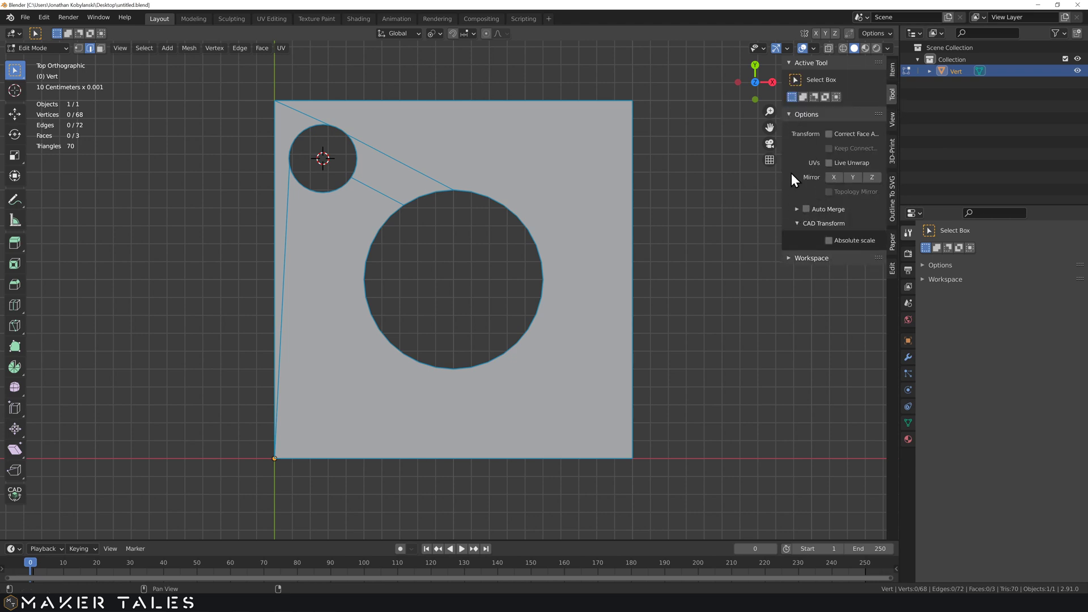
pyautogui.moveTo(782, 177); pyautogui.dragTo(732, 181)
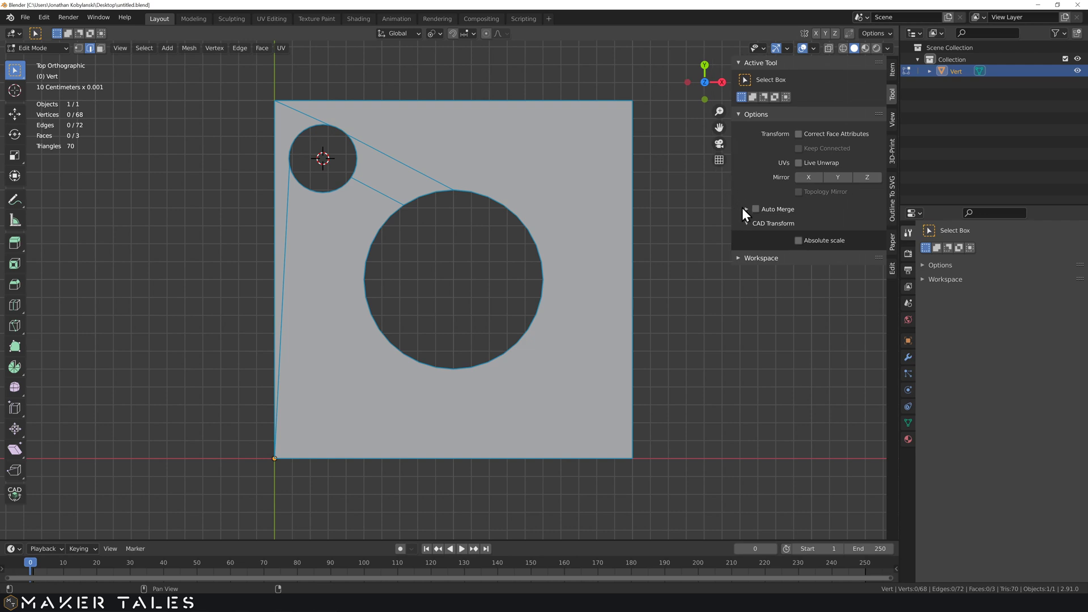
pyautogui.click(746, 209)
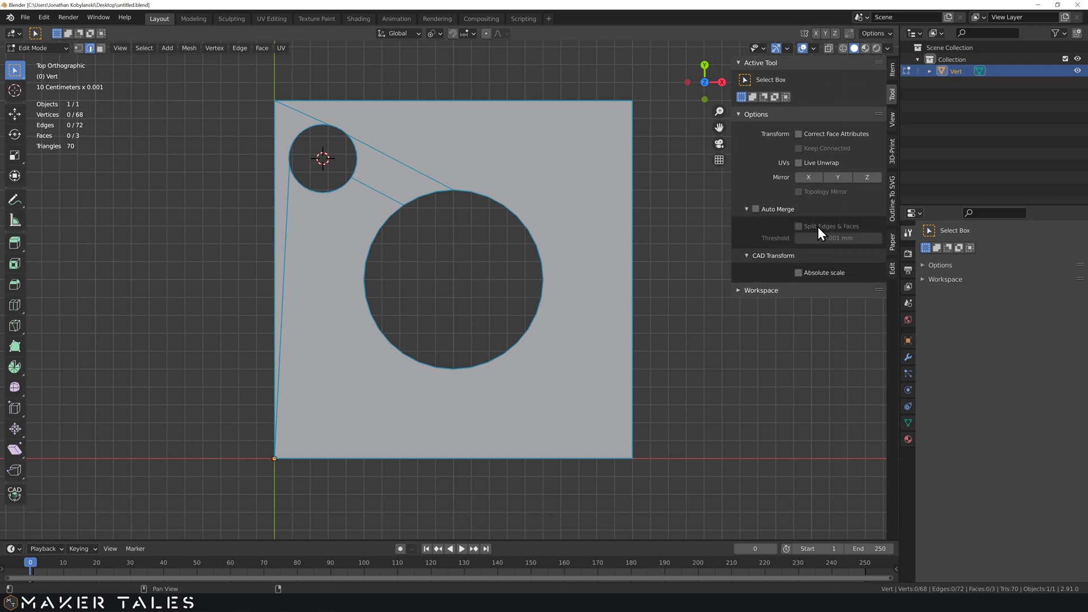
pyautogui.click(757, 209)
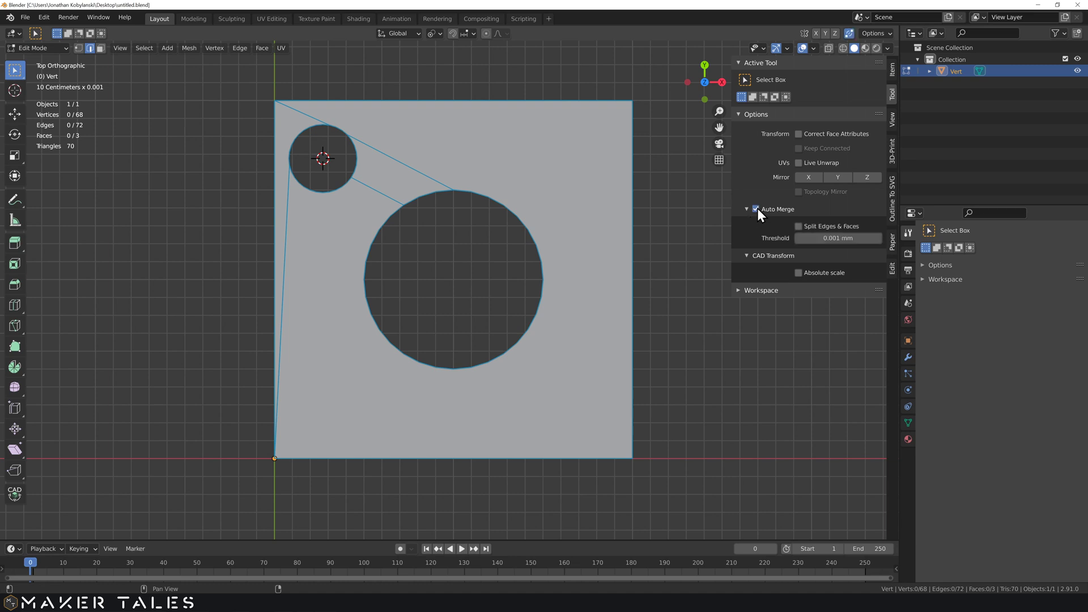
pyautogui.click(798, 226)
# Extrude the central circle's rightmost vertex beyond the square's right edge, about 0.745 mm in X and 0.356 mm in Y
pyautogui.press('1')
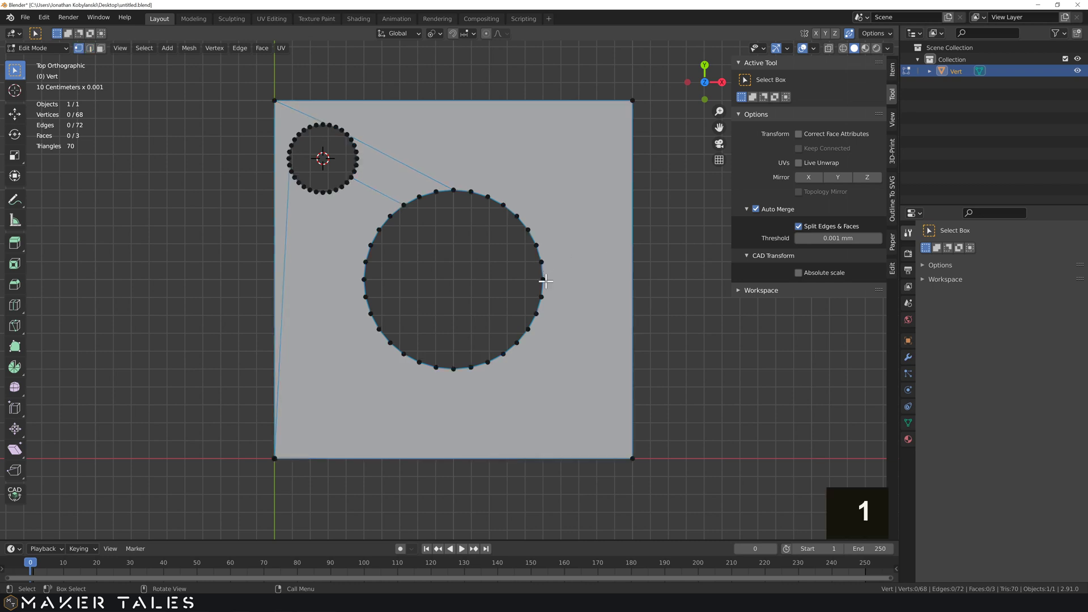
pyautogui.click(543, 279)
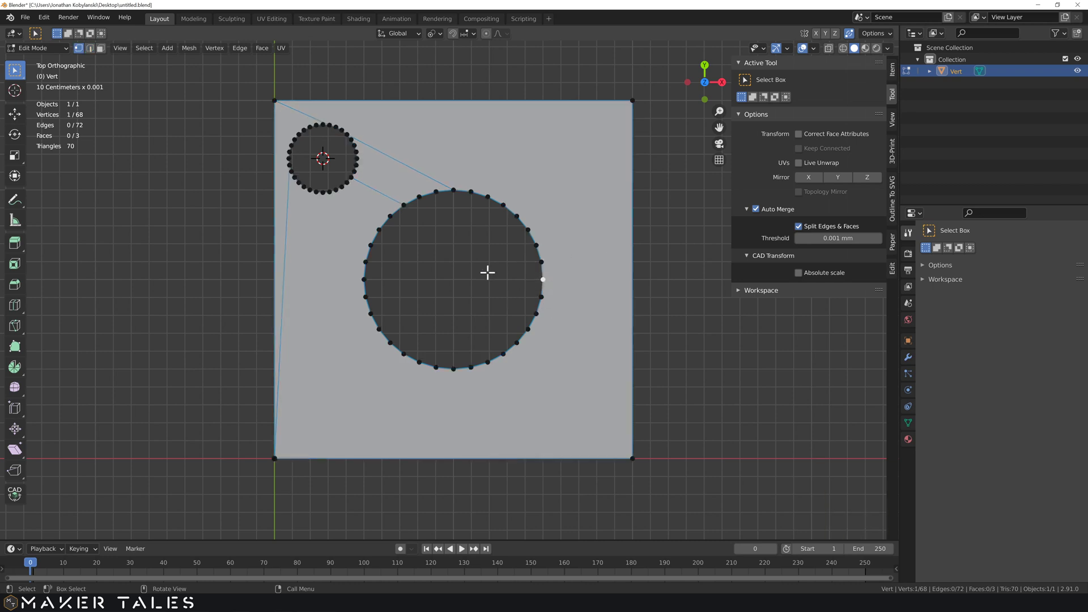
pyautogui.press('e')
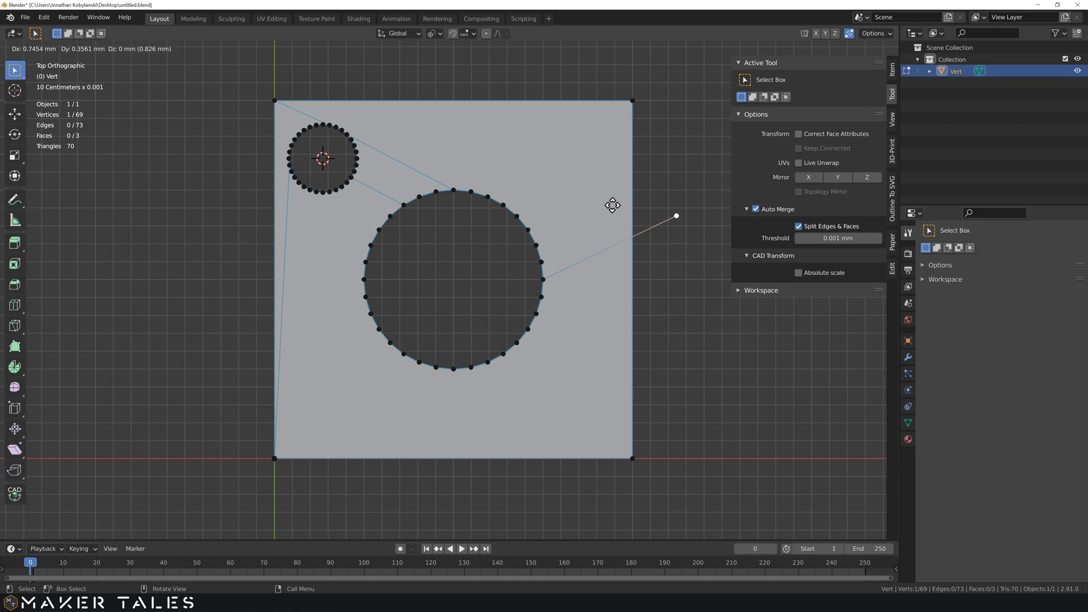
pyautogui.press('z')
pyautogui.click(613, 205)
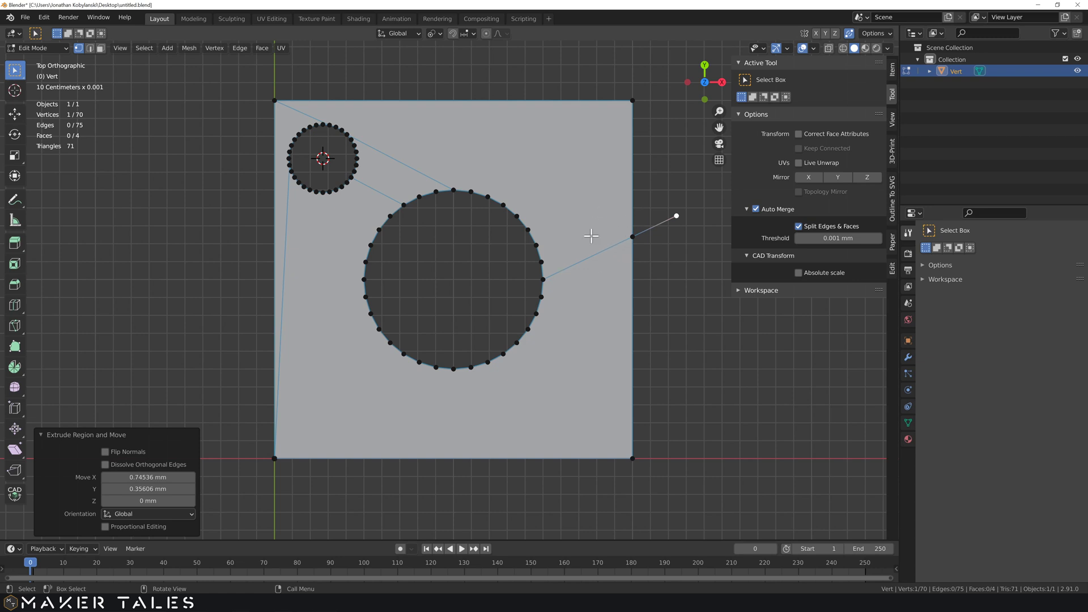
# Check the face split by alternately selecting the faces above and below the new edge, and clear the selection
pyautogui.press('3')
pyautogui.click(591, 215)
pyautogui.click(596, 309)
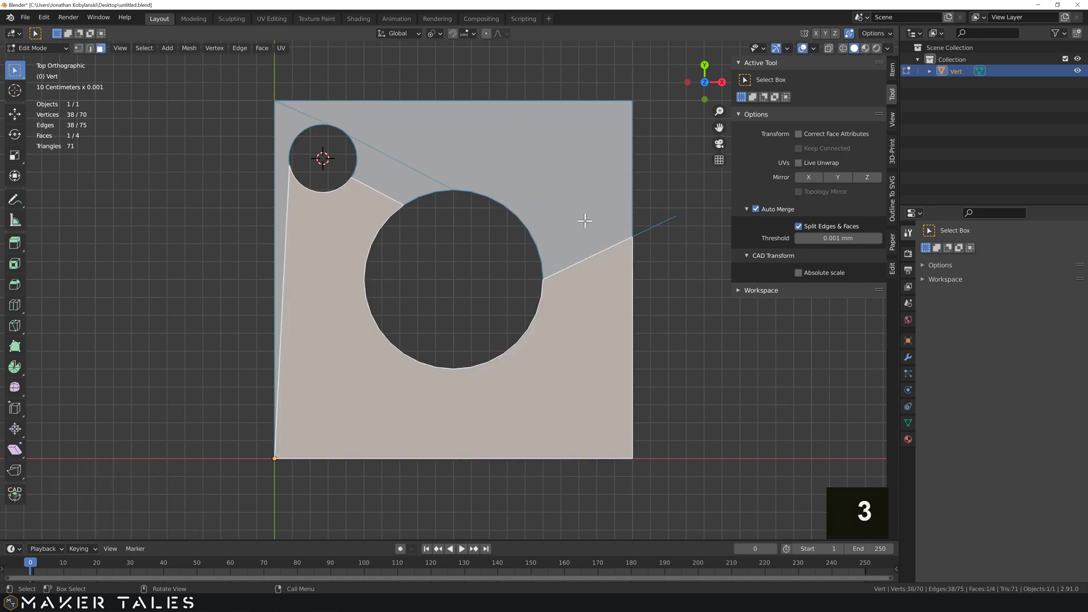
pyautogui.click(586, 227)
pyautogui.click(591, 296)
pyautogui.click(587, 235)
pyautogui.click(593, 298)
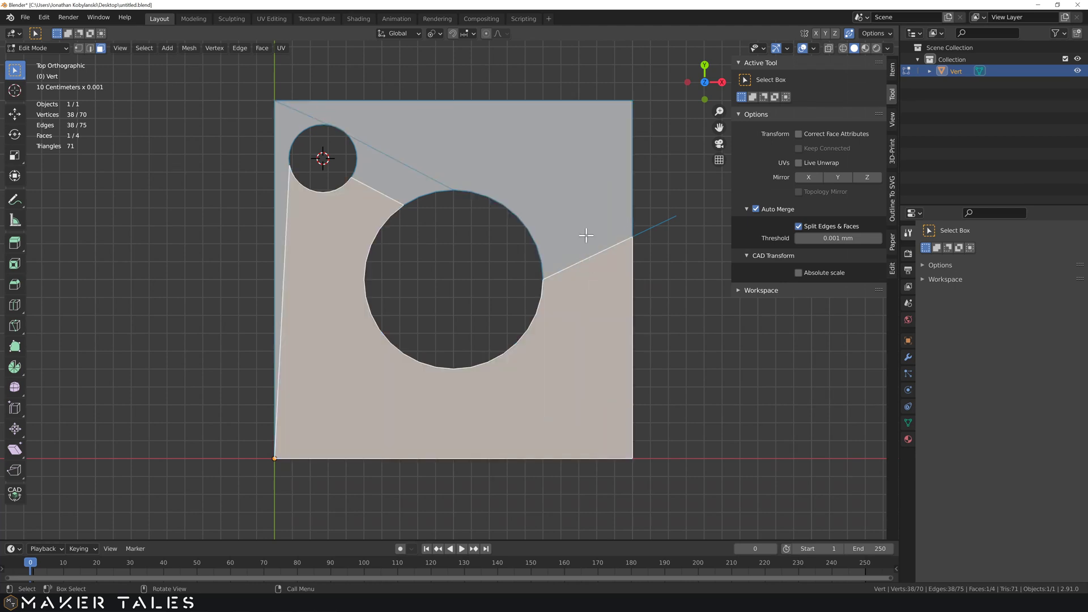
pyautogui.click(587, 236)
pyautogui.click(590, 296)
pyautogui.click(585, 224)
pyautogui.click(590, 301)
pyautogui.click(676, 300)
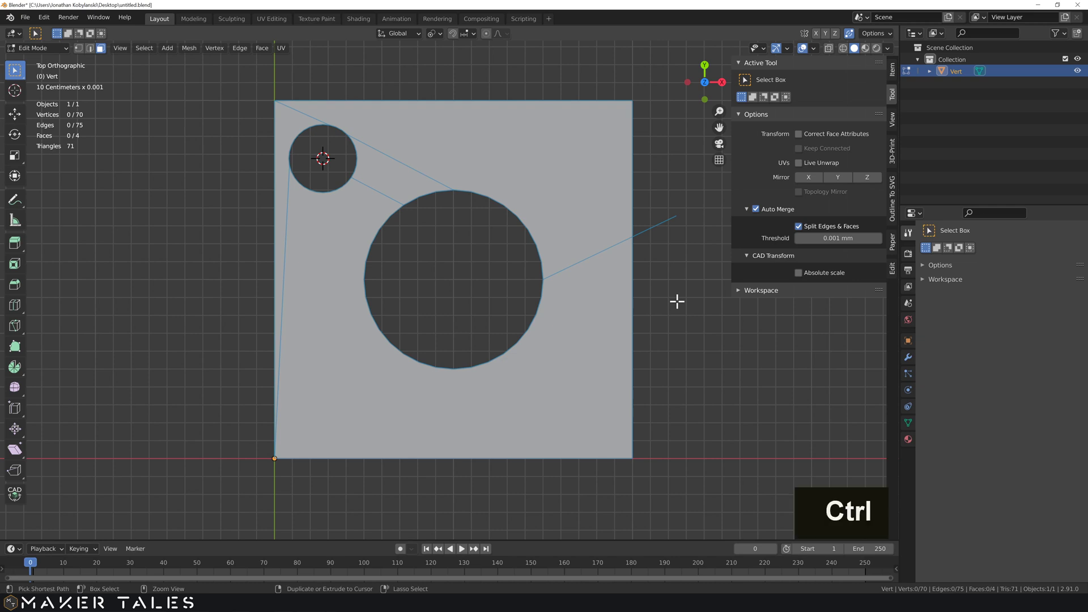
# Undo the face selections and the edge extruded from the central circle
pyautogui.hotkey('ctrl', 'z')
pyautogui.hotkey('ctrl', 'z')
pyautogui.hotkey('ctrl', 'z')
pyautogui.hotkey('ctrl', 'z')
pyautogui.hotkey('ctrl', 'z')
pyautogui.hotkey('ctrl', 'z')
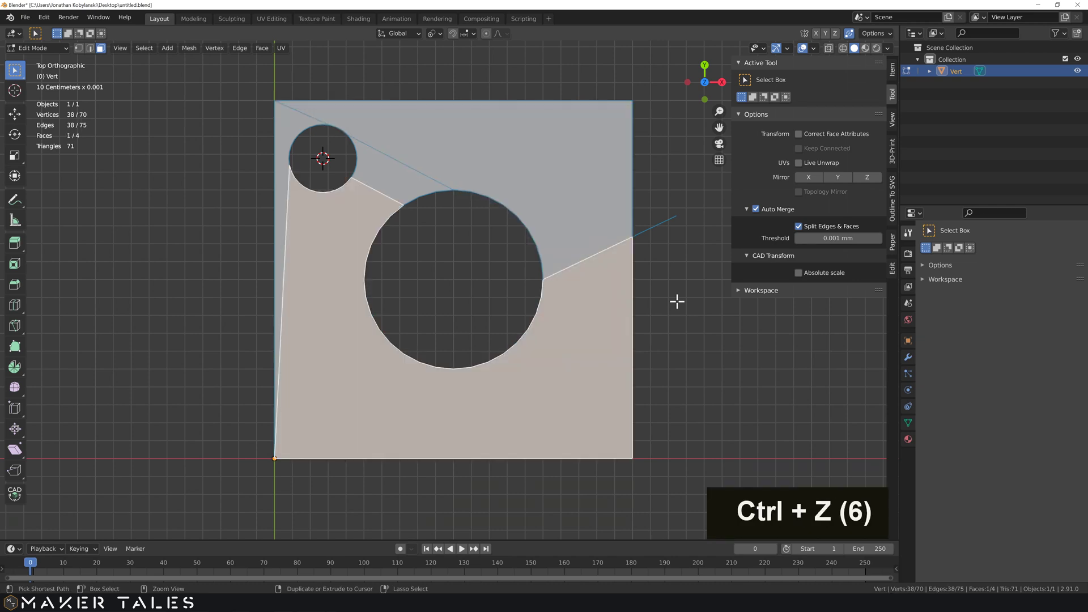
pyautogui.hotkey('ctrl', 'z')
pyautogui.hotkey('ctrl', 'z')
pyautogui.hotkey('ctrl', 'z')
pyautogui.hotkey('ctrl', 'z')
pyautogui.hotkey('ctrl', 'z')
pyautogui.hotkey('ctrl', 'z')
pyautogui.hotkey('ctrl', 'z')
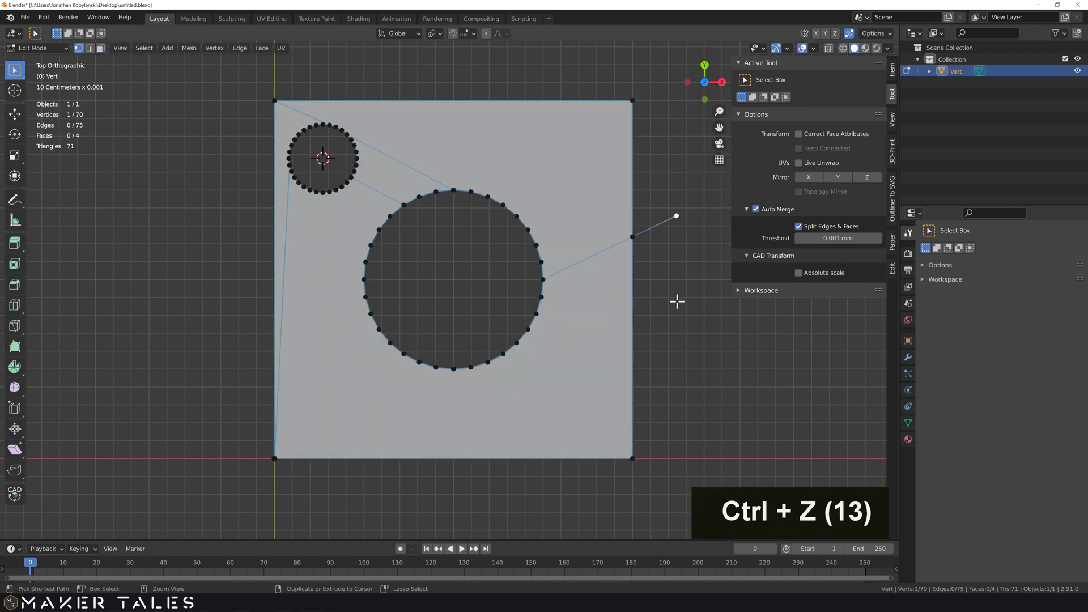
pyautogui.hotkey('ctrl', 'z')
# Extrude the central circle's rightmost vertex out of the plane, about 0.41 mm in X, 0.39 mm in Y and 0.56 mm in Z
pyautogui.moveTo(675, 301); pyautogui.dragTo(673, 258, button='middle')
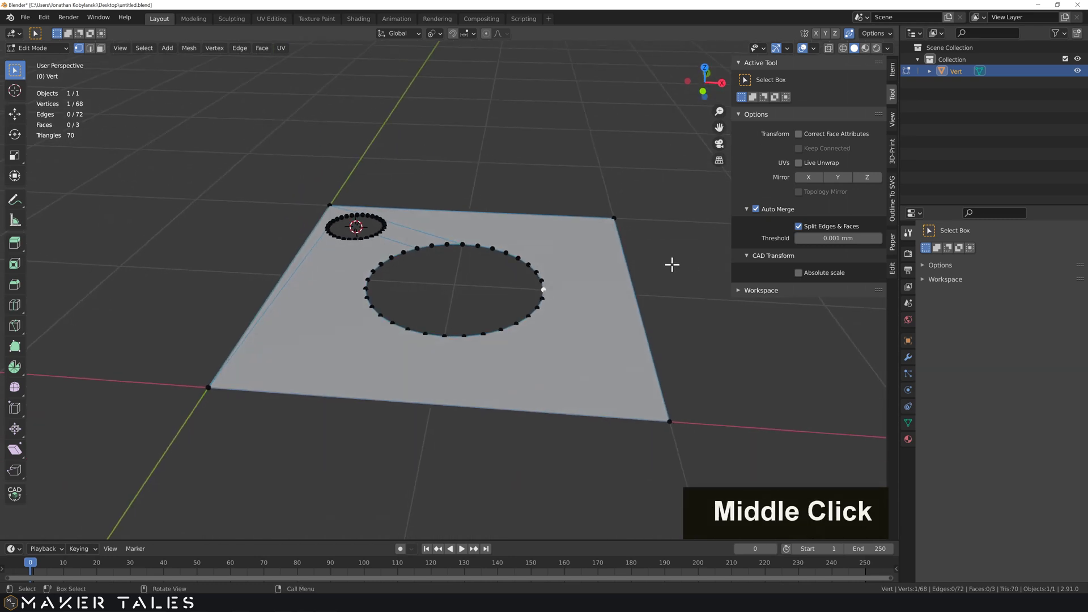
pyautogui.press('e')
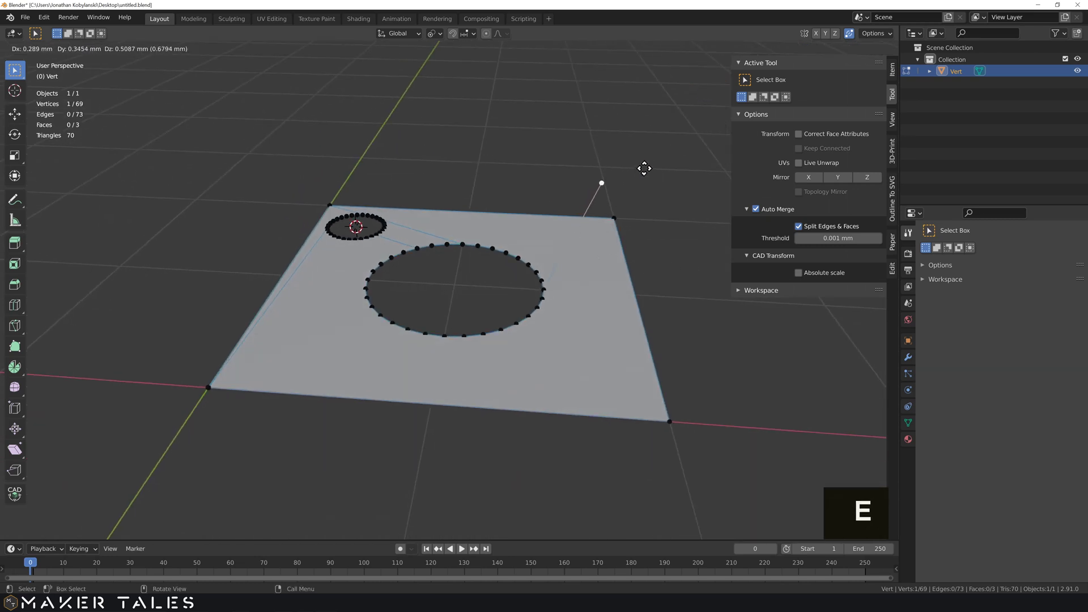
pyautogui.click(664, 159)
pyautogui.scroll(-2, 629, 188)
pyautogui.keyDown('shift'); pyautogui.scroll(5, 607, 214); pyautogui.keyUp('shift')
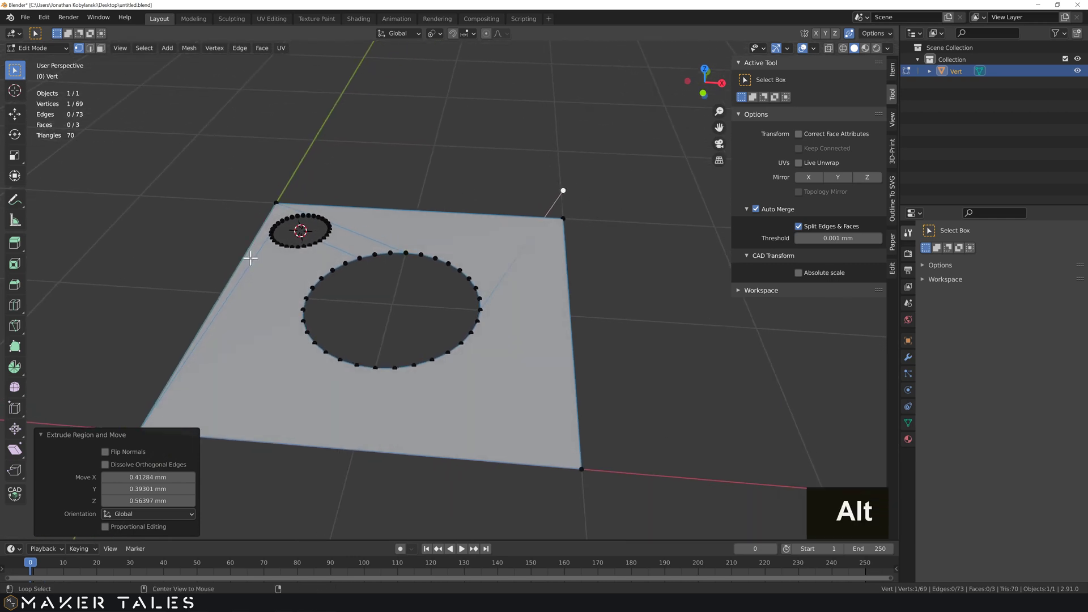
# Move the extruded vertex onto the center of the square's right edge with CAD Transform, and return to Select Box in face selection mode
pyautogui.hotkey('alt', 'c')
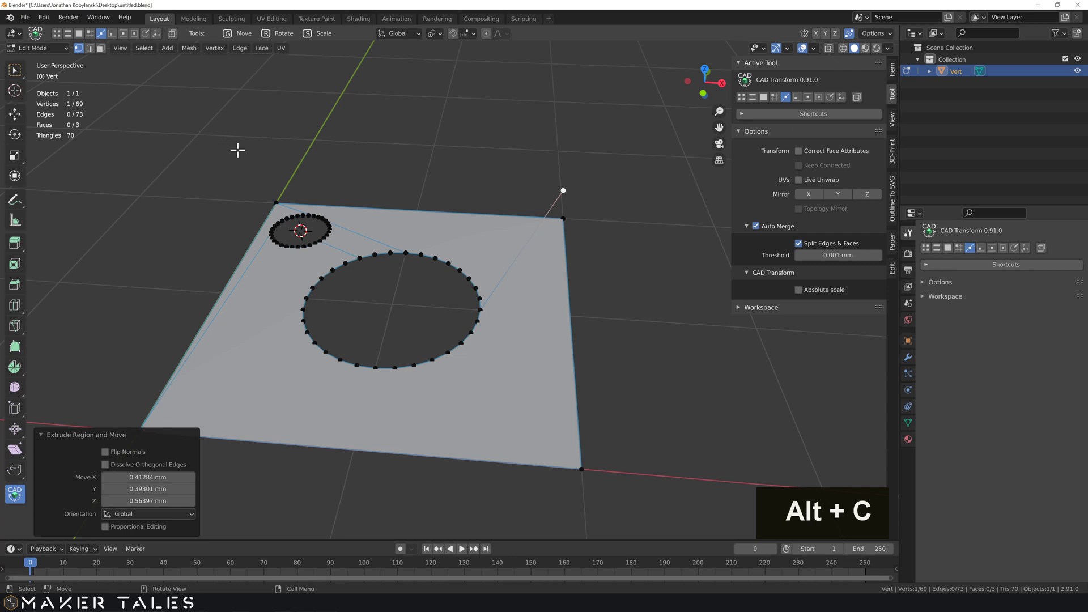
pyautogui.press('space')
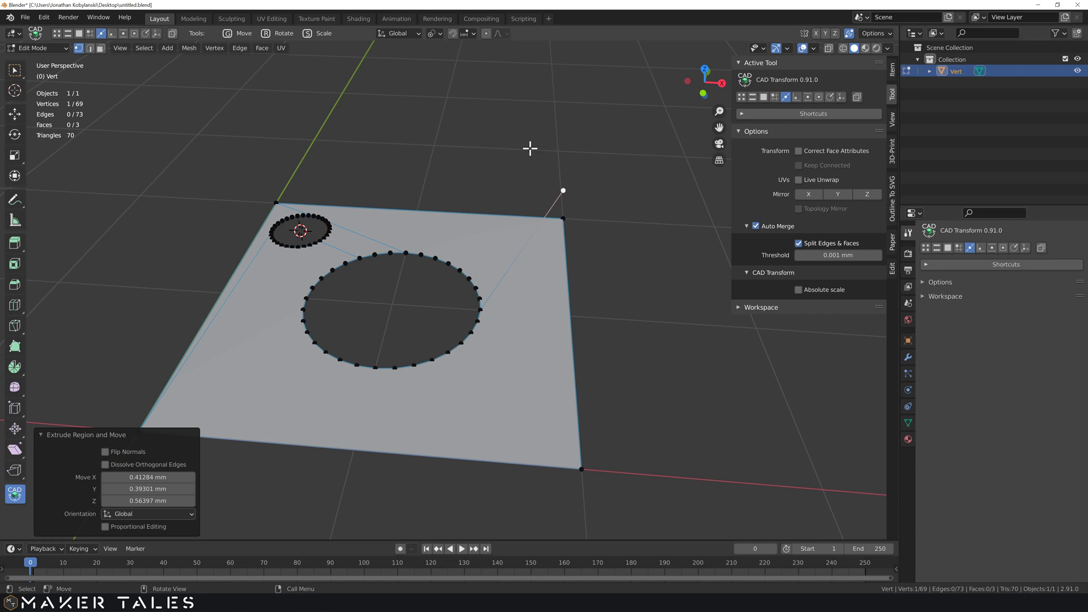
pyautogui.press('space')
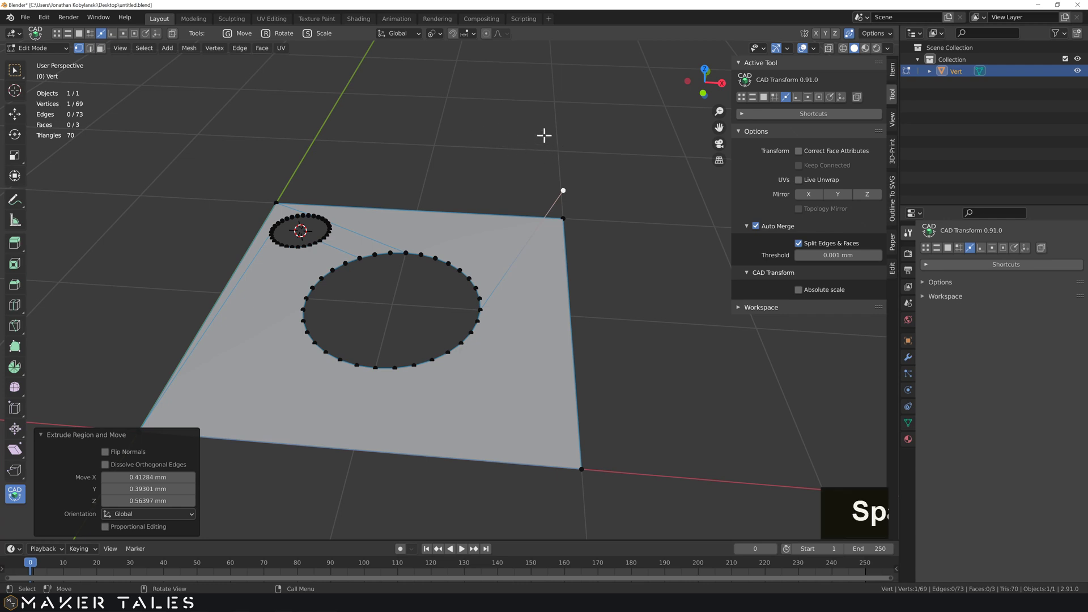
pyautogui.press('g')
pyautogui.press('space')
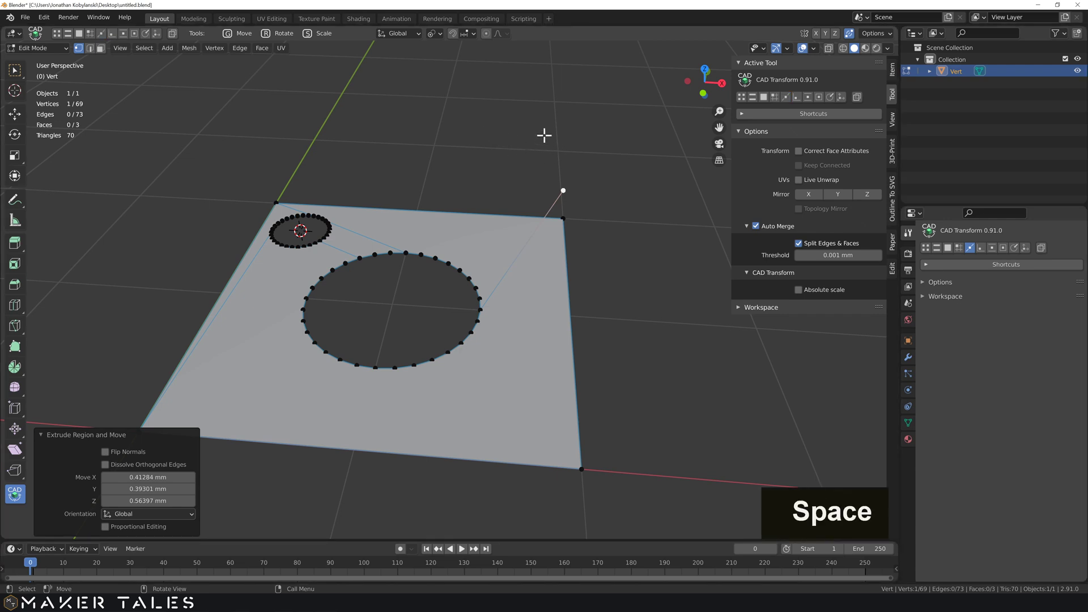
pyautogui.press('v')
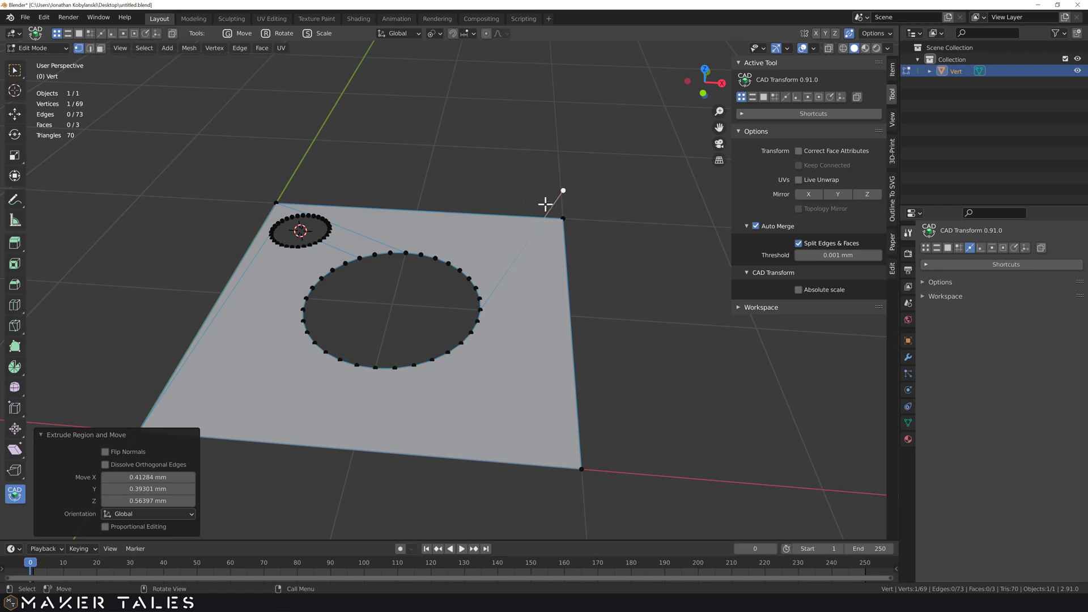
pyautogui.click(564, 190)
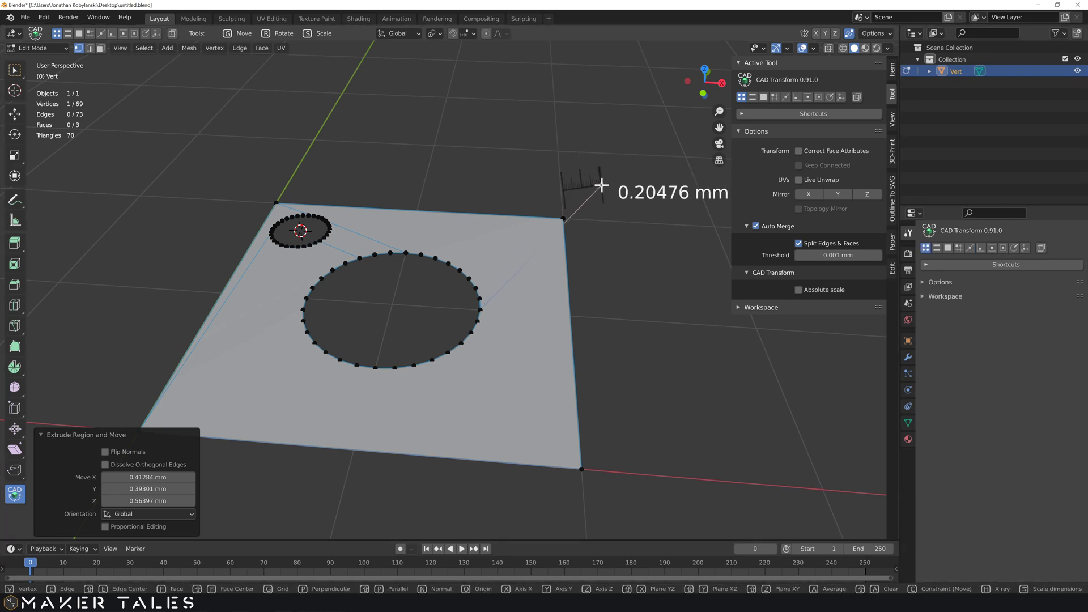
pyautogui.press('space')
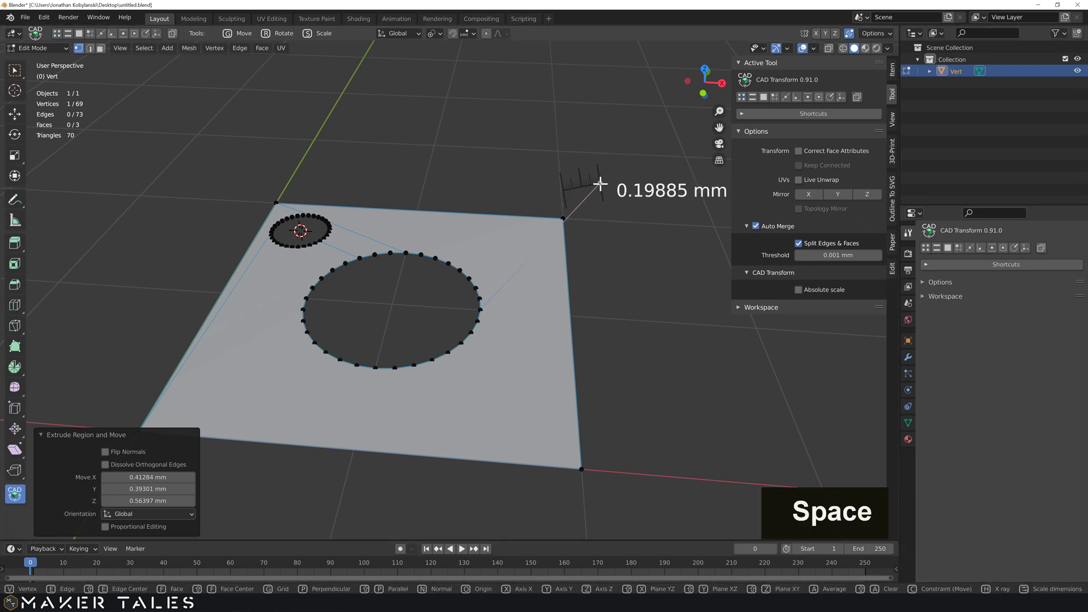
pyautogui.hotkey('shift', 'e')
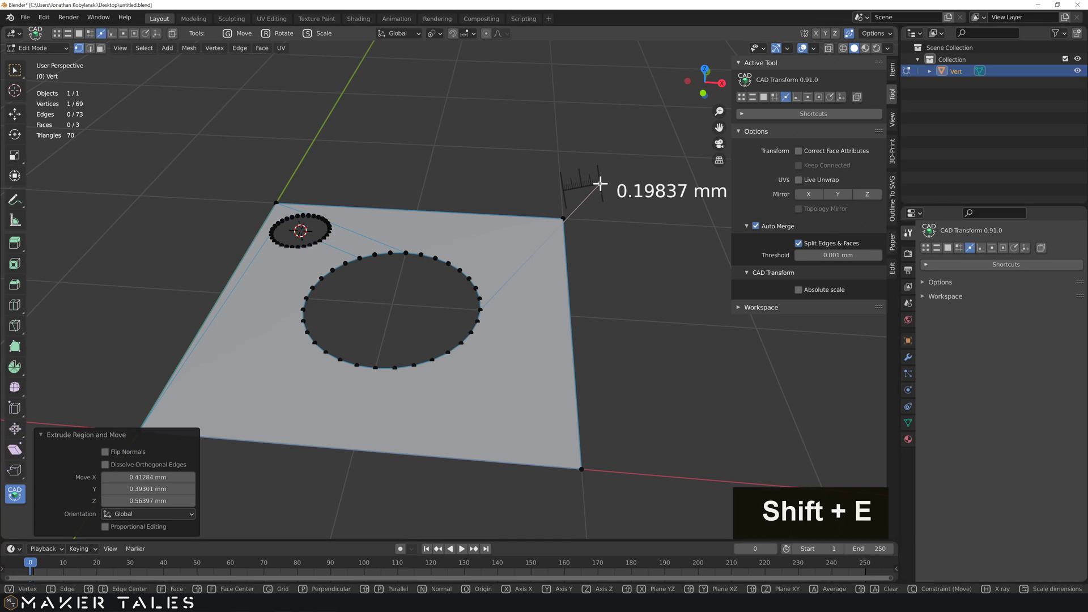
pyautogui.click(571, 315)
pyautogui.moveTo(582, 313); pyautogui.dragTo(532, 328, button='middle')
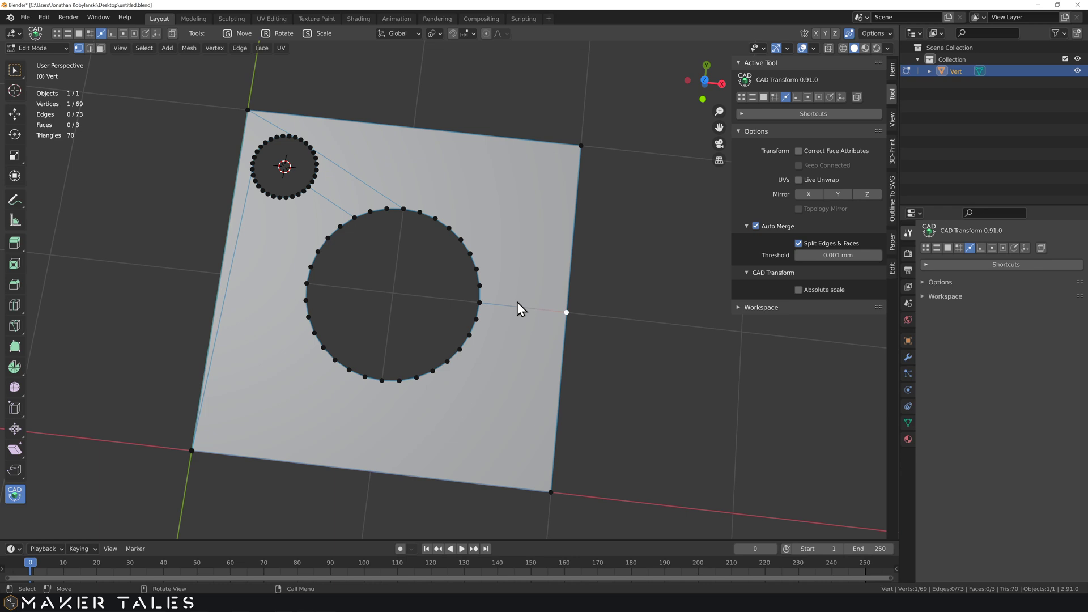
pyautogui.press('w')
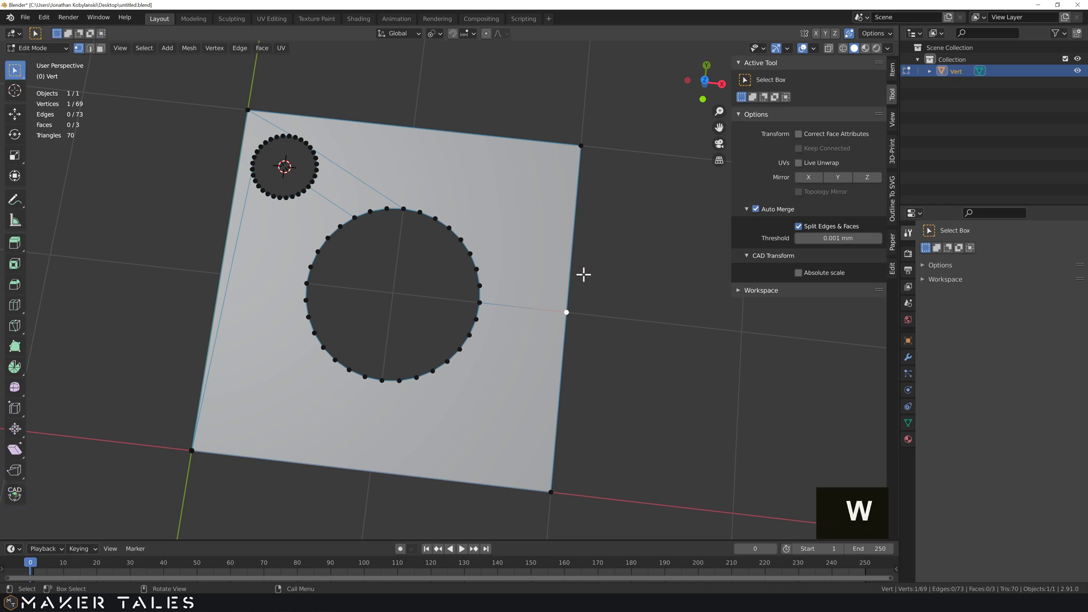
pyautogui.press('3')
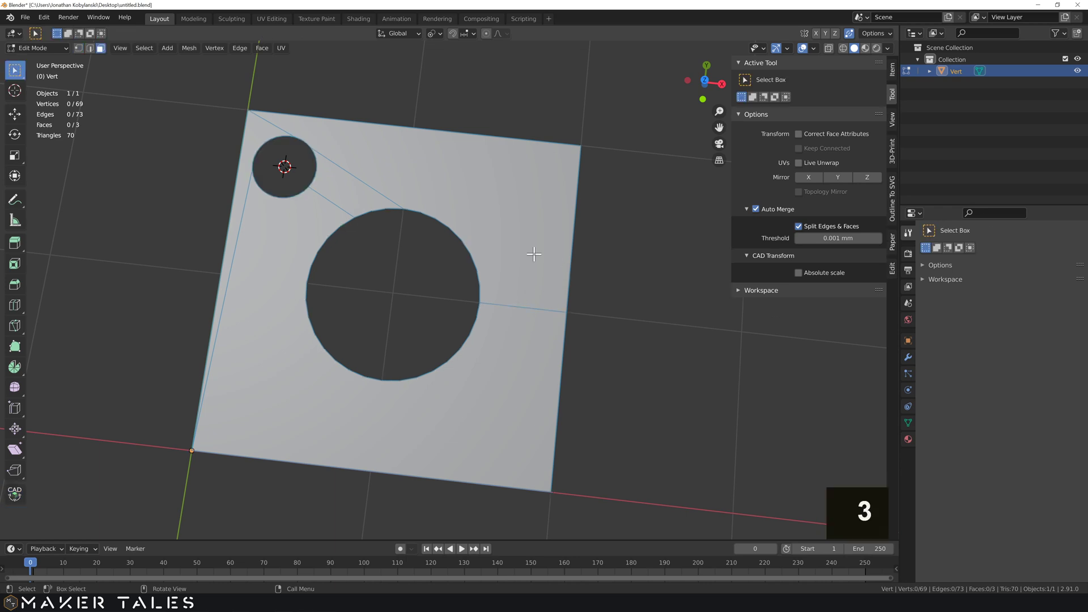
# Check the face around the connecting edge and the edge itself, and select the vertex where it meets the square's right side
pyautogui.click(534, 253)
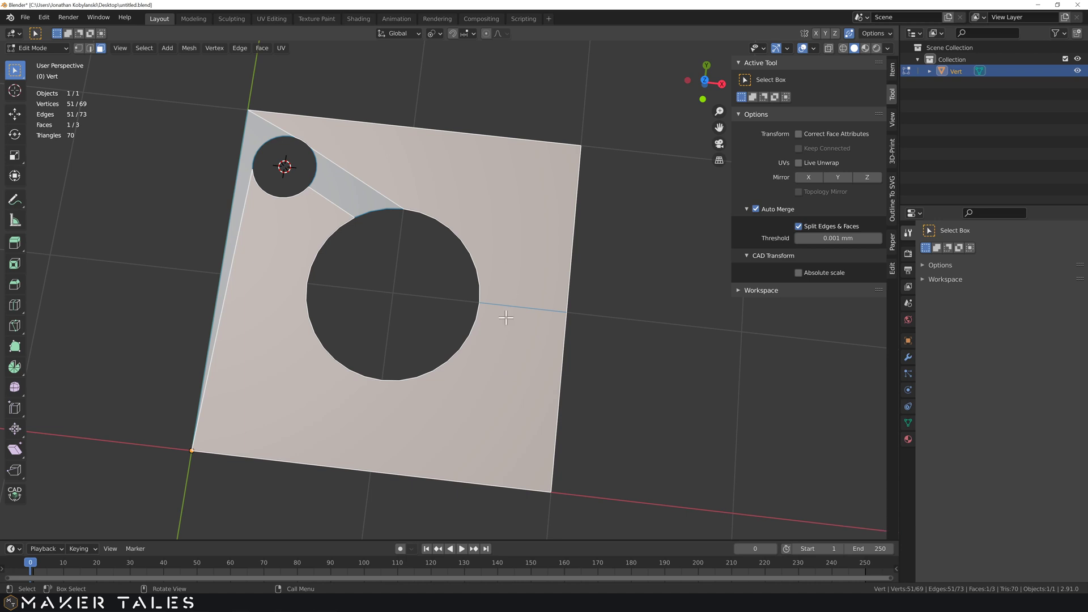
pyautogui.press('2')
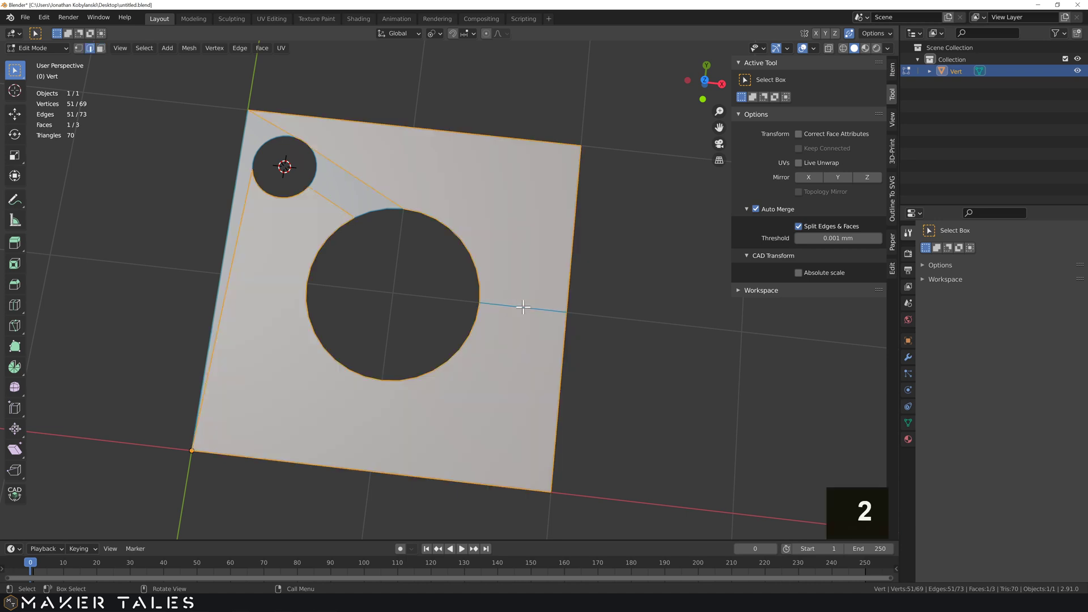
pyautogui.click(519, 308)
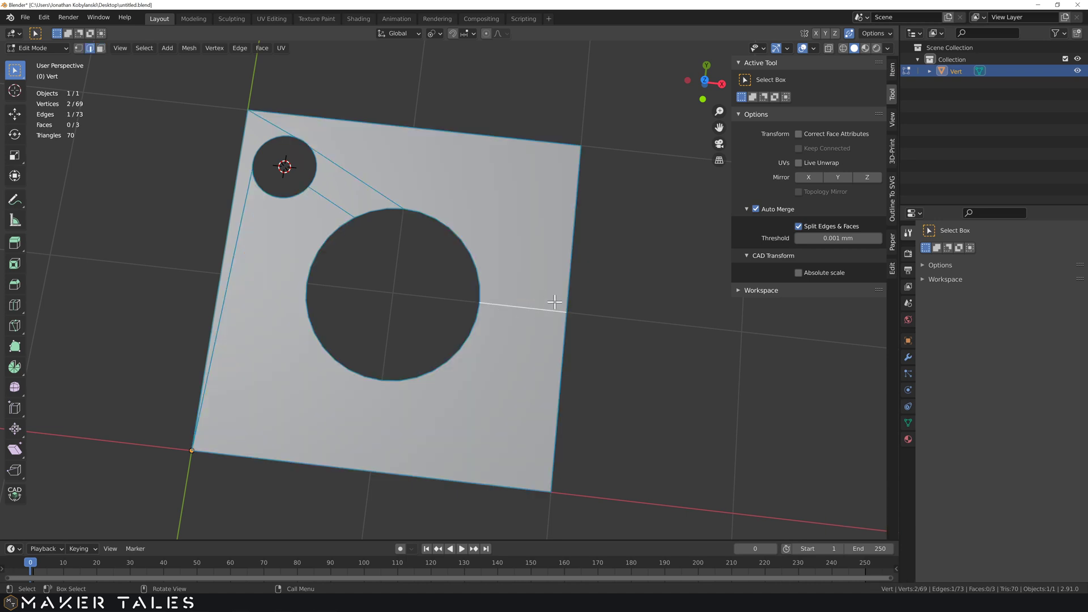
pyautogui.press('1')
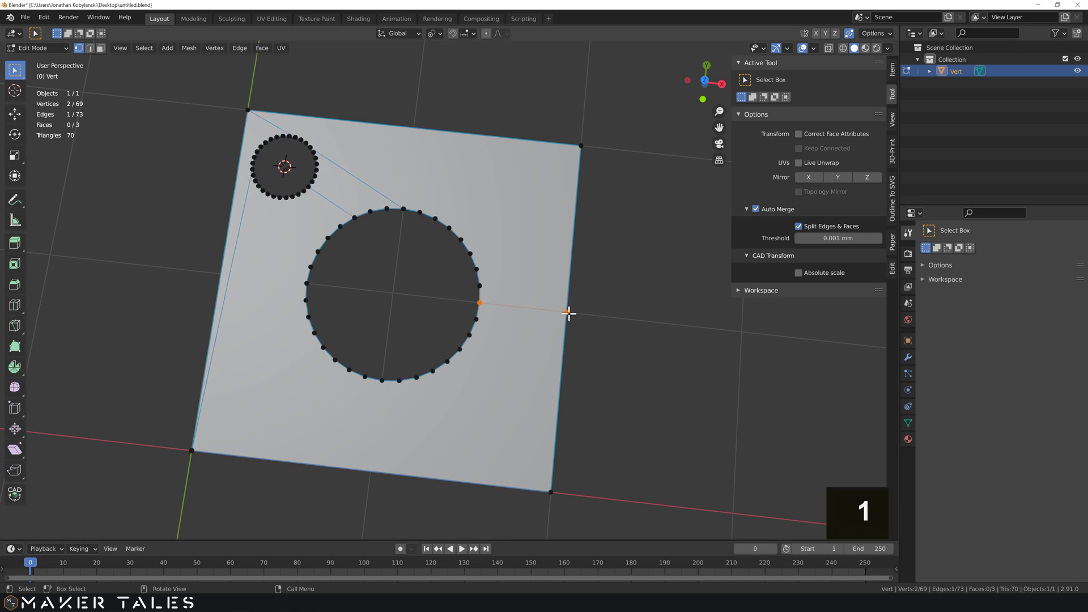
pyautogui.click(563, 312)
# Try moving the selected vertex freely off the square's right side, and undo the move
pyautogui.moveTo(597, 325); pyautogui.dragTo(606, 260, button='middle')
pyautogui.press('g')
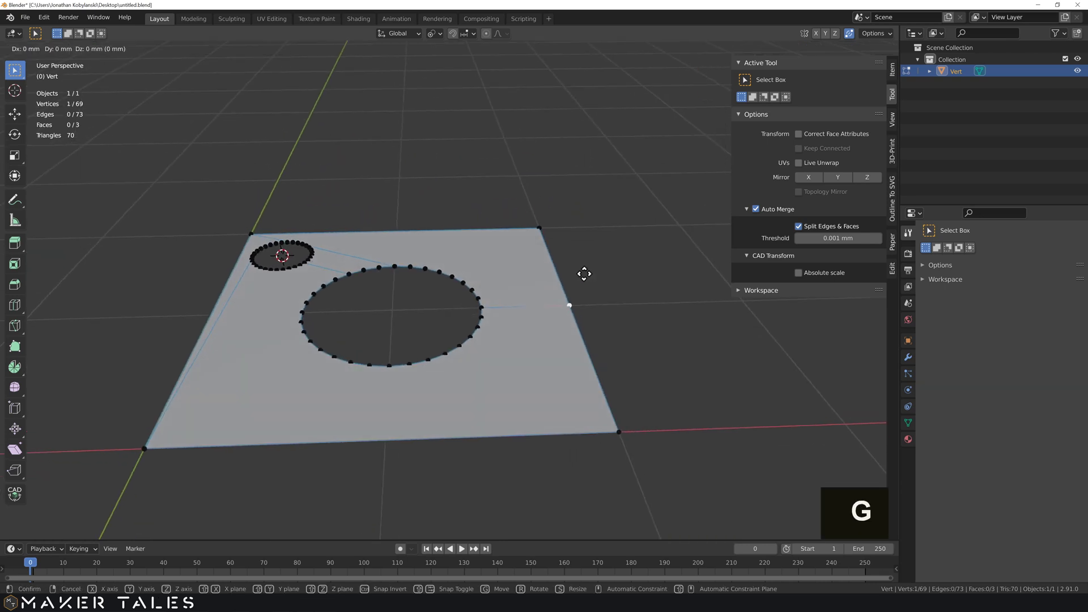
pyautogui.click(578, 182)
pyautogui.moveTo(599, 189); pyautogui.dragTo(600, 223, button='middle')
pyautogui.hotkey('ctrl', 'z')
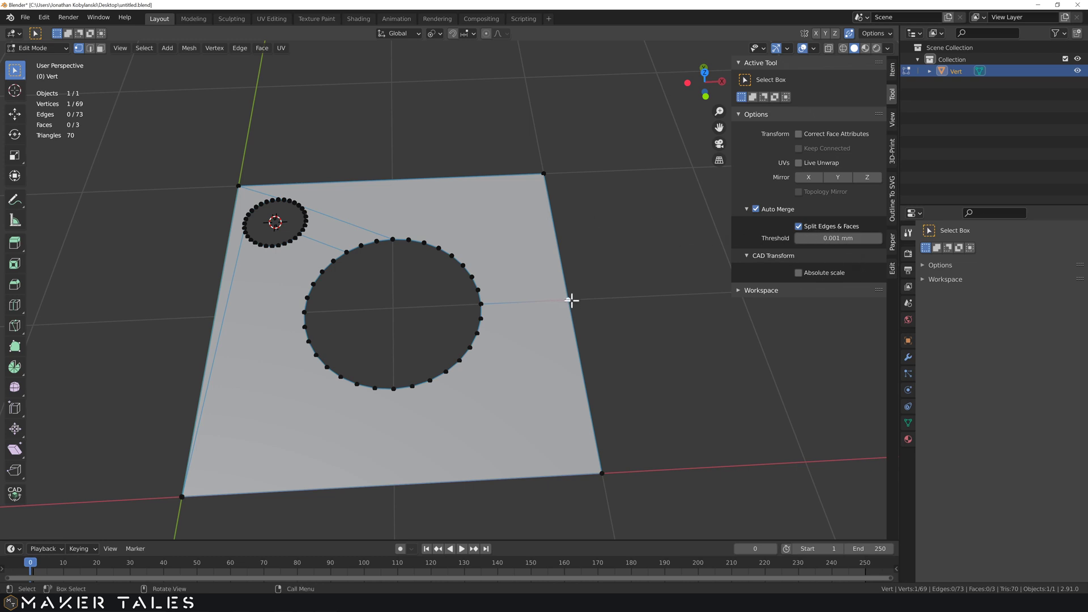
# Move the selected vertex 0.1 mm along the global Y axis
pyautogui.moveTo(583, 248); pyautogui.dragTo(578, 247, button='middle')
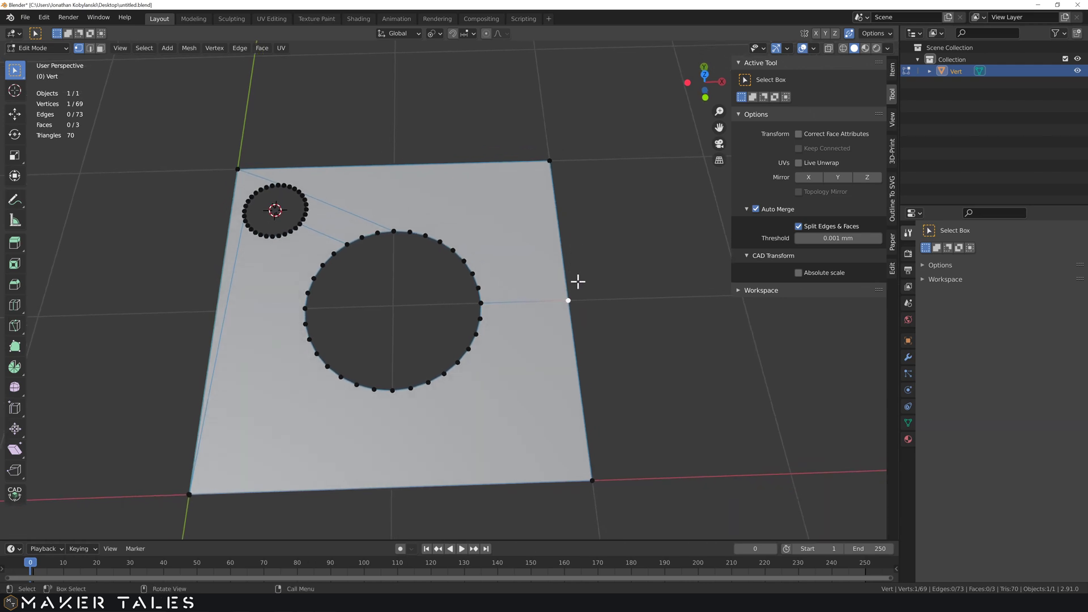
pyautogui.press('g')
pyautogui.press('x')
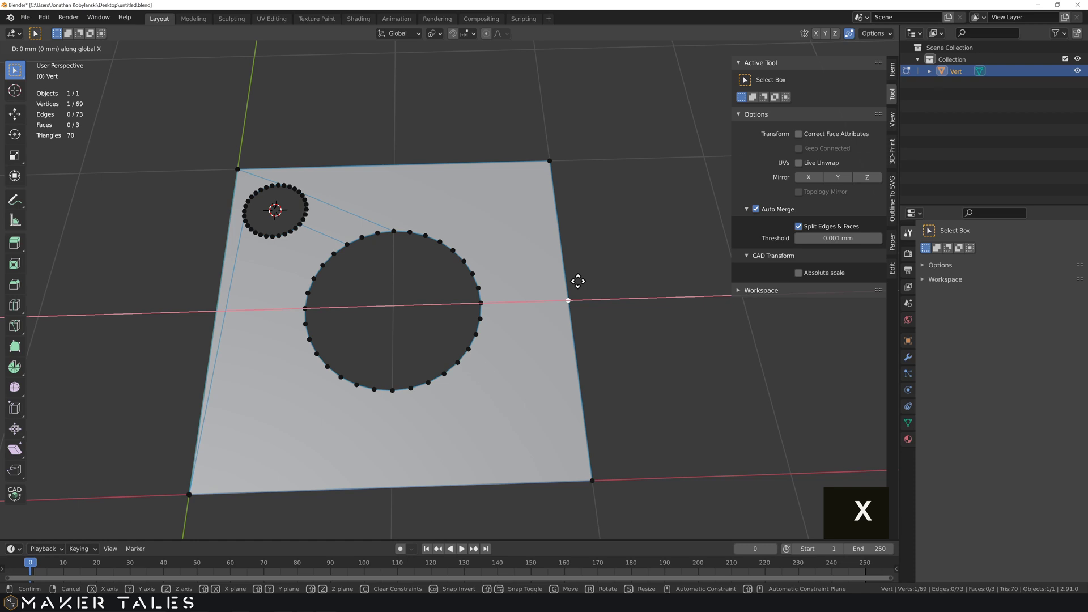
pyautogui.write('y')
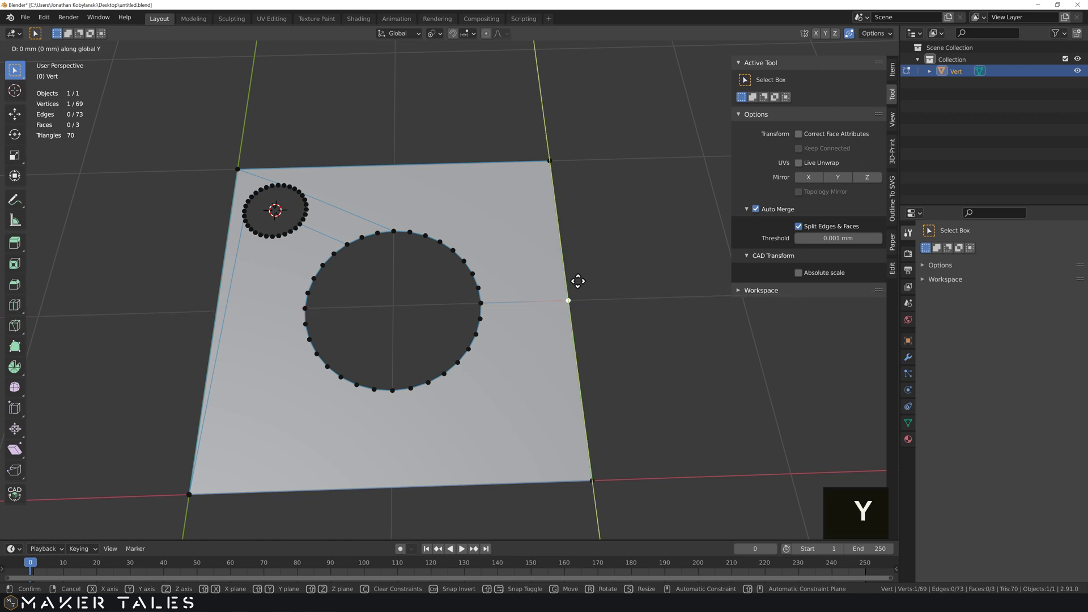
pyautogui.write('0.1')
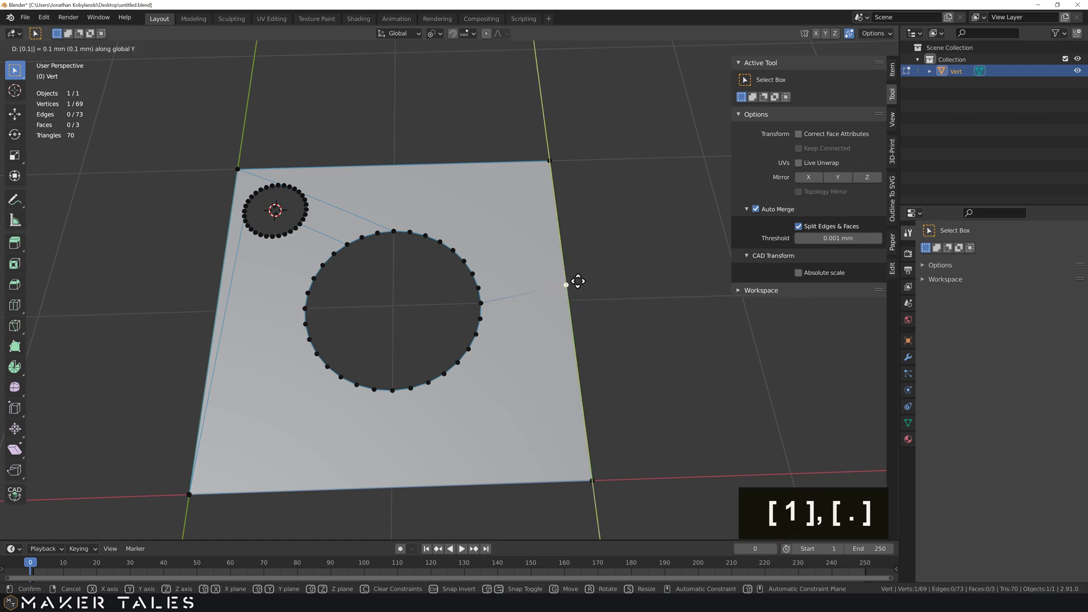
pyautogui.press('Return')
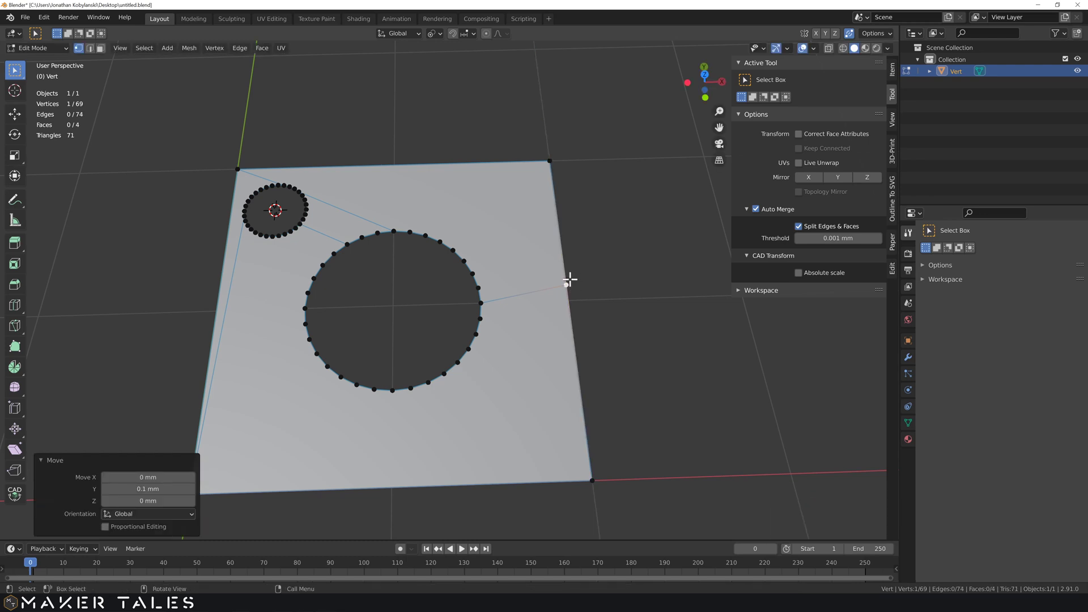
# Move the same vertex -0.1 mm along Y to bring it back to the midpoint of the square's right side
pyautogui.press('g')
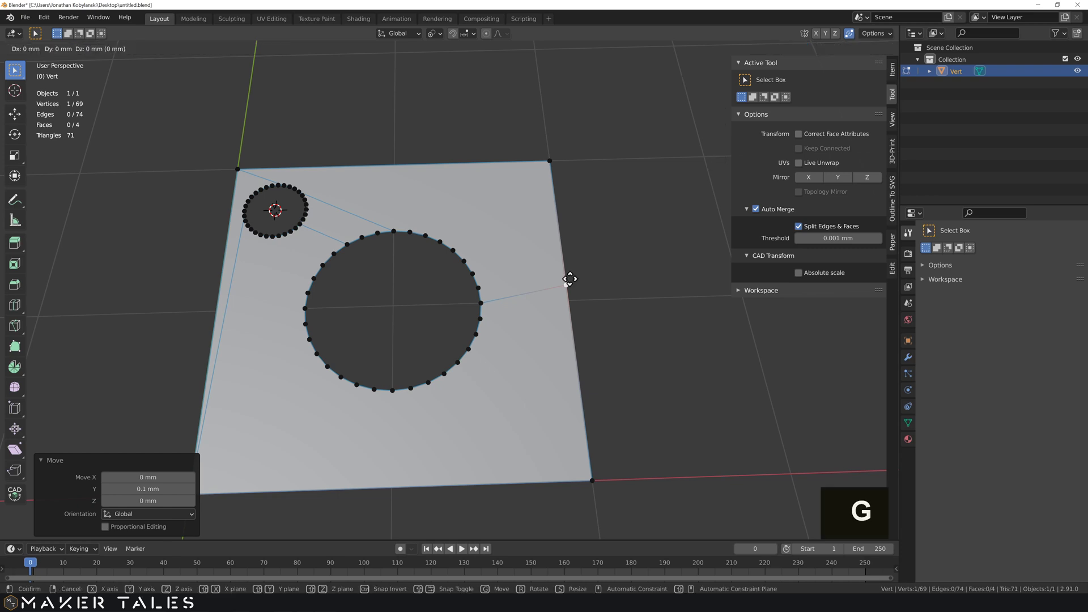
pyautogui.write('y-0.1')
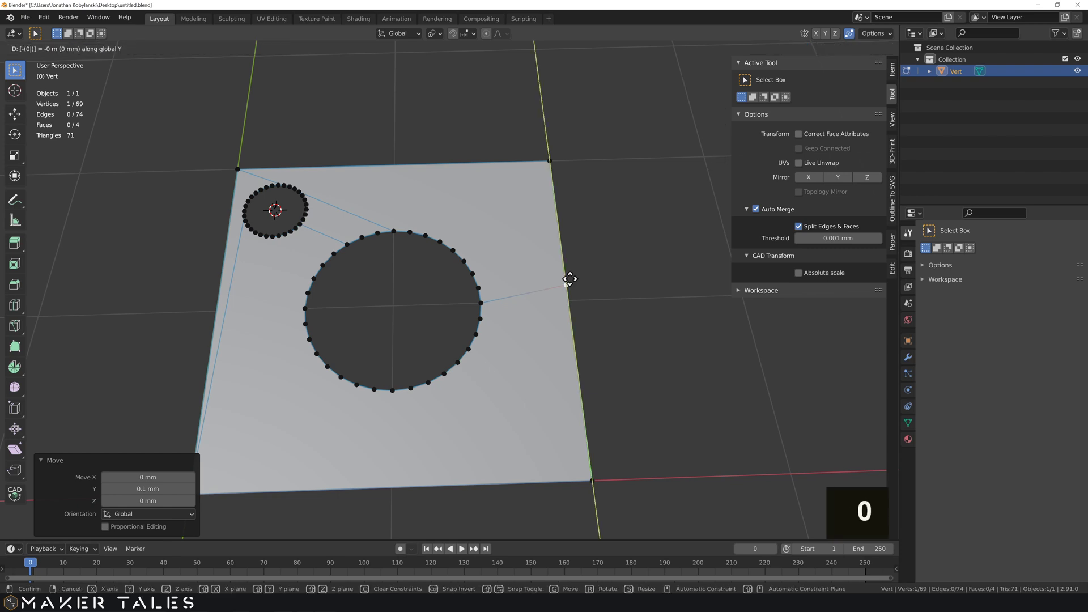
pyautogui.press('Return')
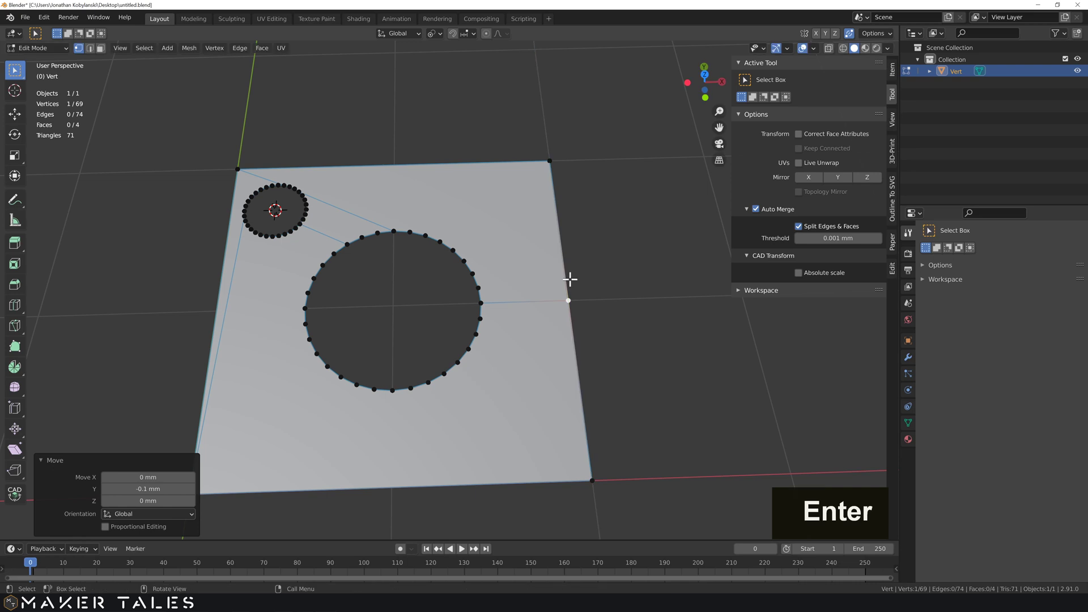
# Check the face split by alternately selecting the faces above and below the connecting edge in face selection mode, and clear the selection
pyautogui.press('3')
pyautogui.click(534, 270)
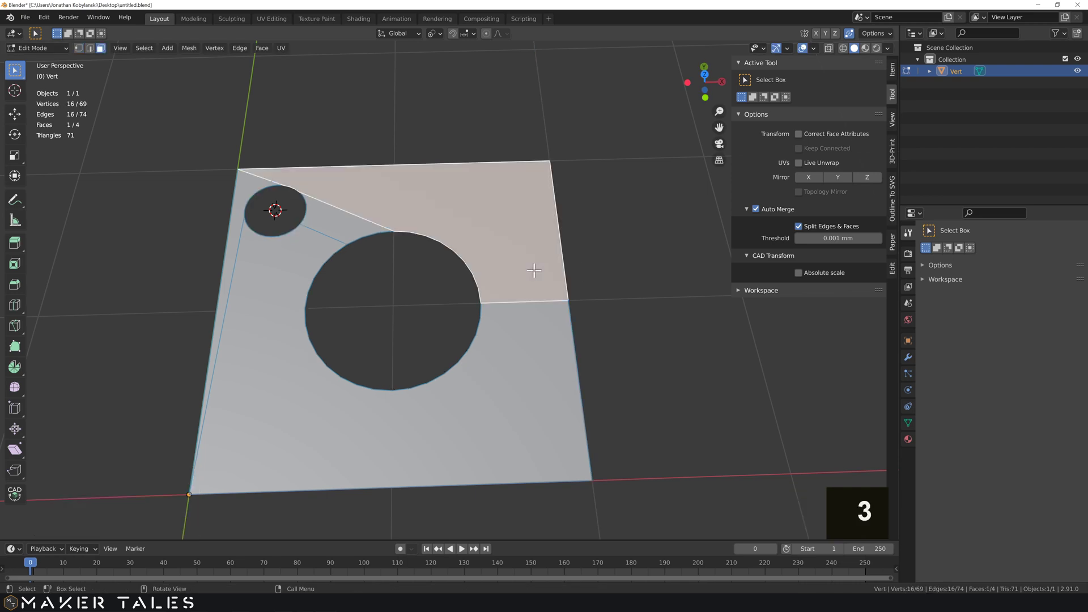
pyautogui.click(532, 318)
pyautogui.click(531, 286)
pyautogui.click(532, 306)
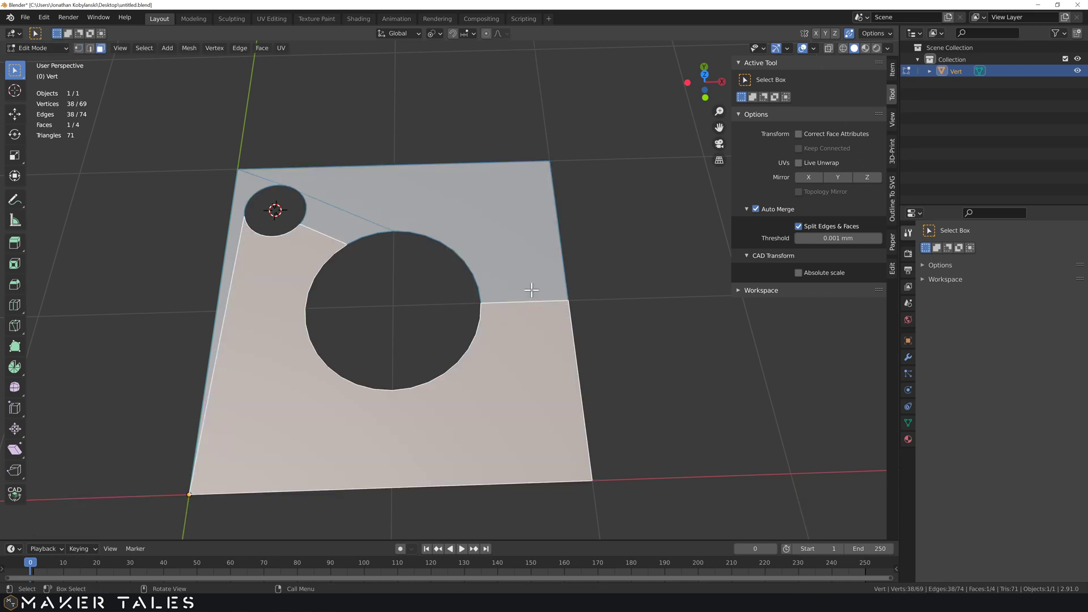
pyautogui.click(532, 275)
pyautogui.click(534, 312)
pyautogui.moveTo(596, 297)
pyautogui.mouseDown(button='middle')
pyautogui.moveTo(595, 280)
pyautogui.moveTo(591, 303)
pyautogui.mouseUp(button='middle')
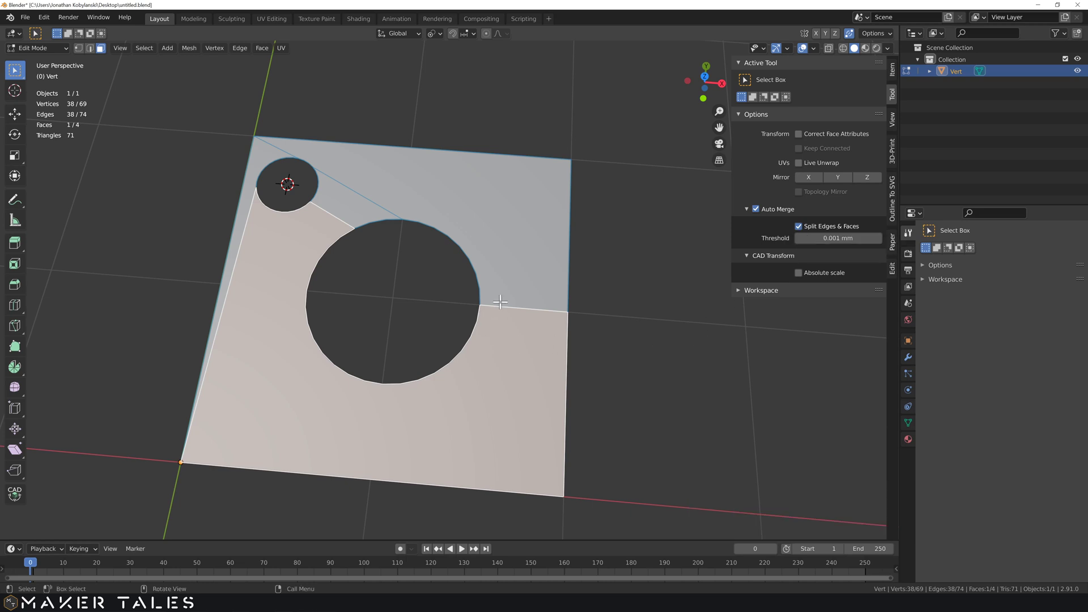
pyautogui.click(597, 295)
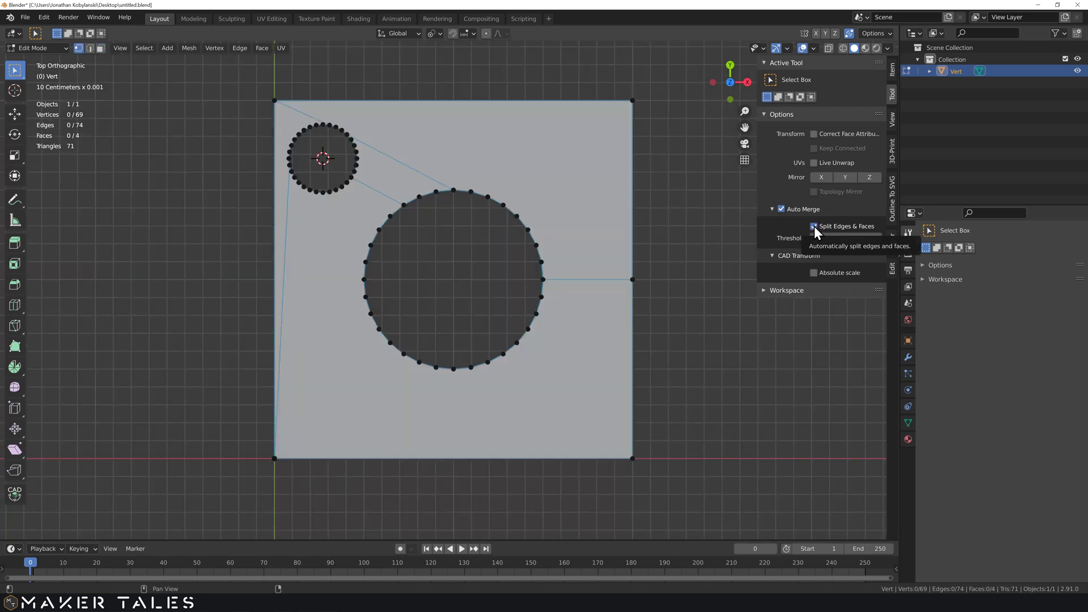
# Disable Split Edges & Faces and Auto Merge, and hide the sidebar
pyautogui.click(814, 226)
pyautogui.click(782, 209)
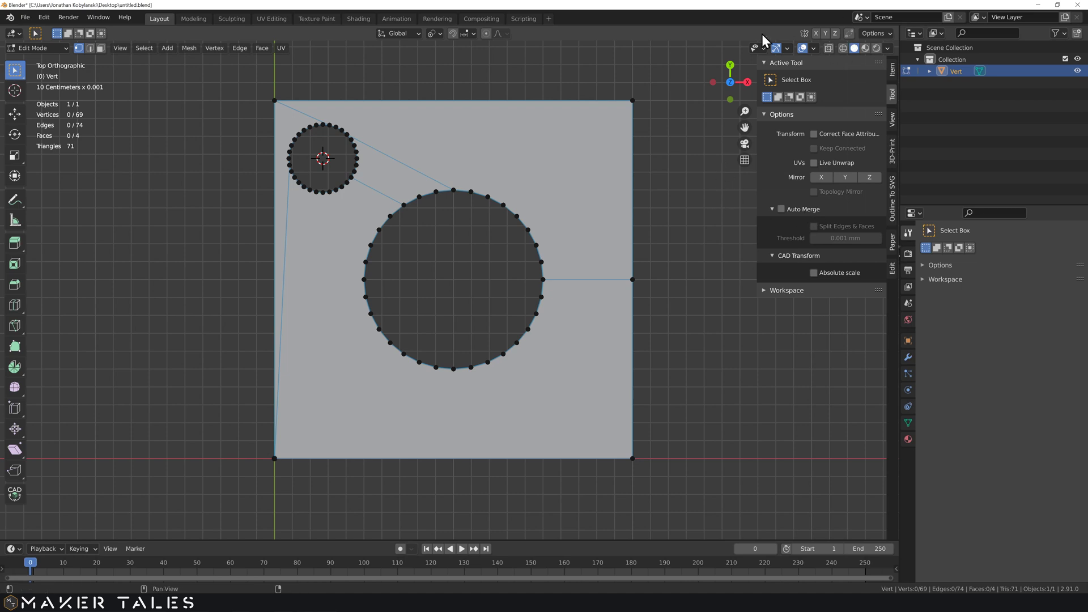
pyautogui.press('n')
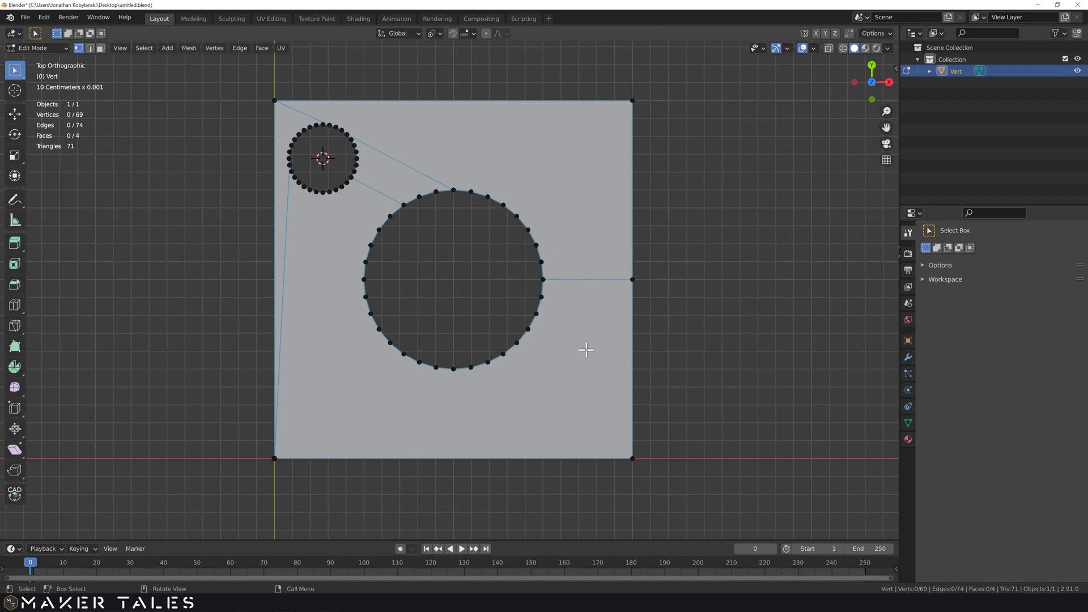
# Delete only the faces of the whole mesh, keeping its edges and vertices
pyautogui.press('3')
pyautogui.press('a')
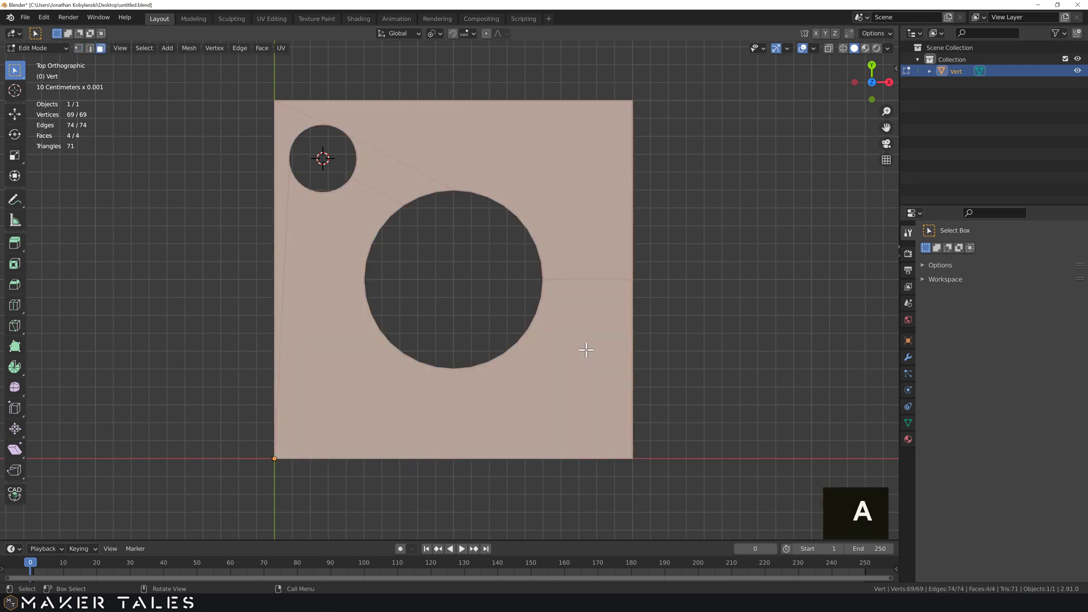
pyautogui.press('x')
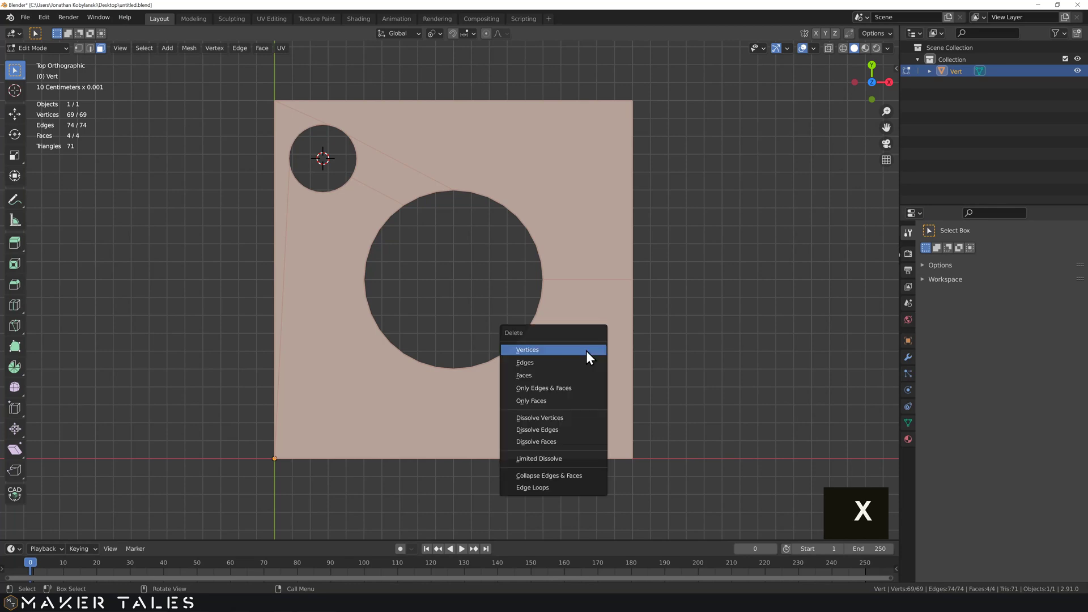
pyautogui.click(580, 402)
# Delete the five edges that connect the two circles and the square in edge selection mode
pyautogui.press('2')
pyautogui.click(588, 283)
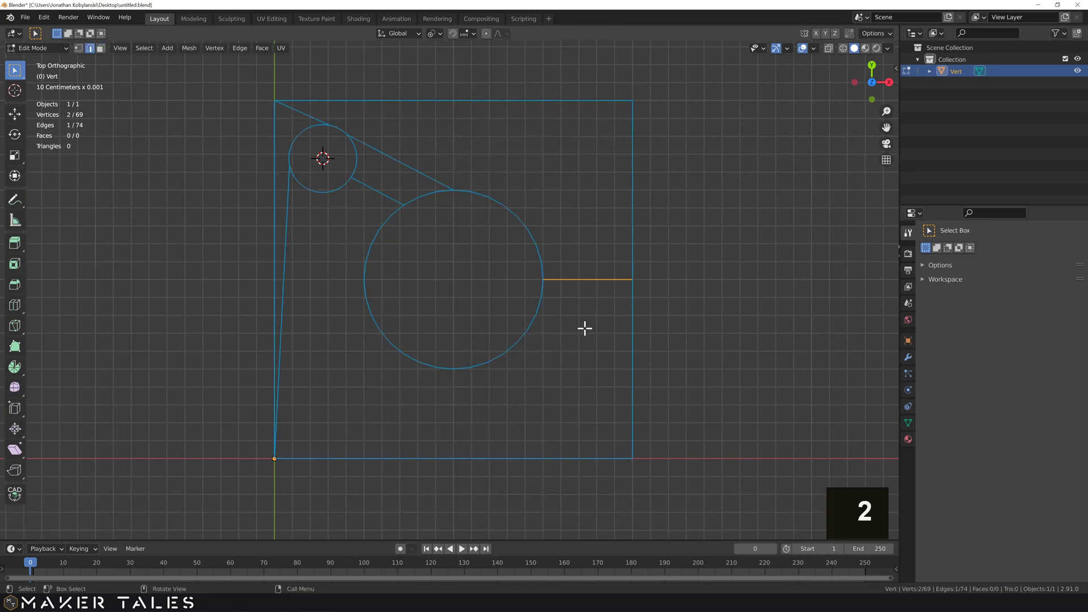
pyautogui.keyDown('shift'); pyautogui.moveTo(396, 139); pyautogui.dragTo(369, 196); pyautogui.keyUp('shift')
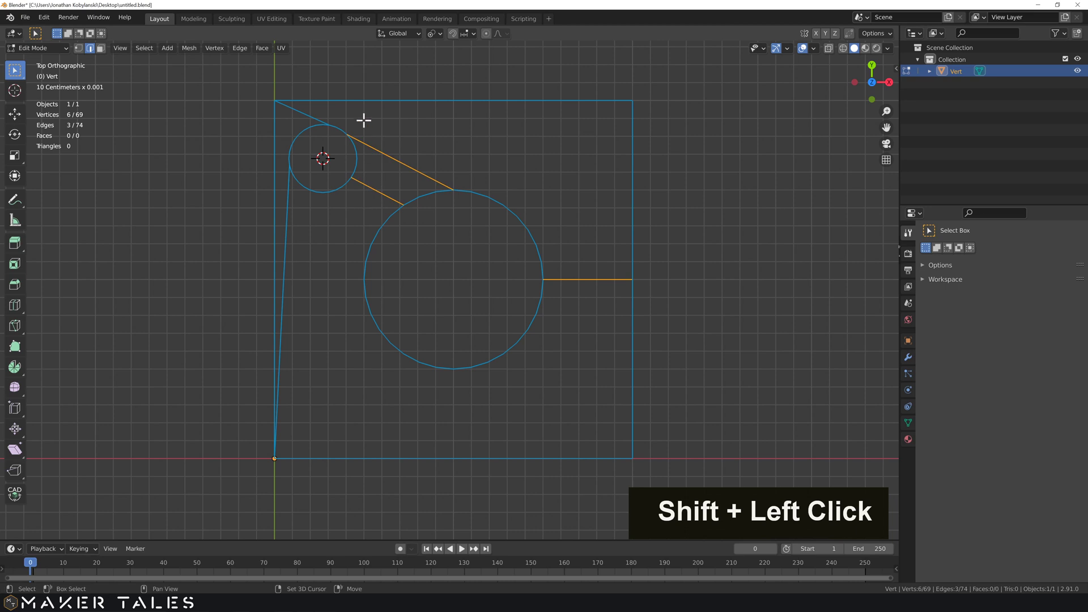
pyautogui.keyDown('shift'); pyautogui.click(309, 115); pyautogui.keyUp('shift')
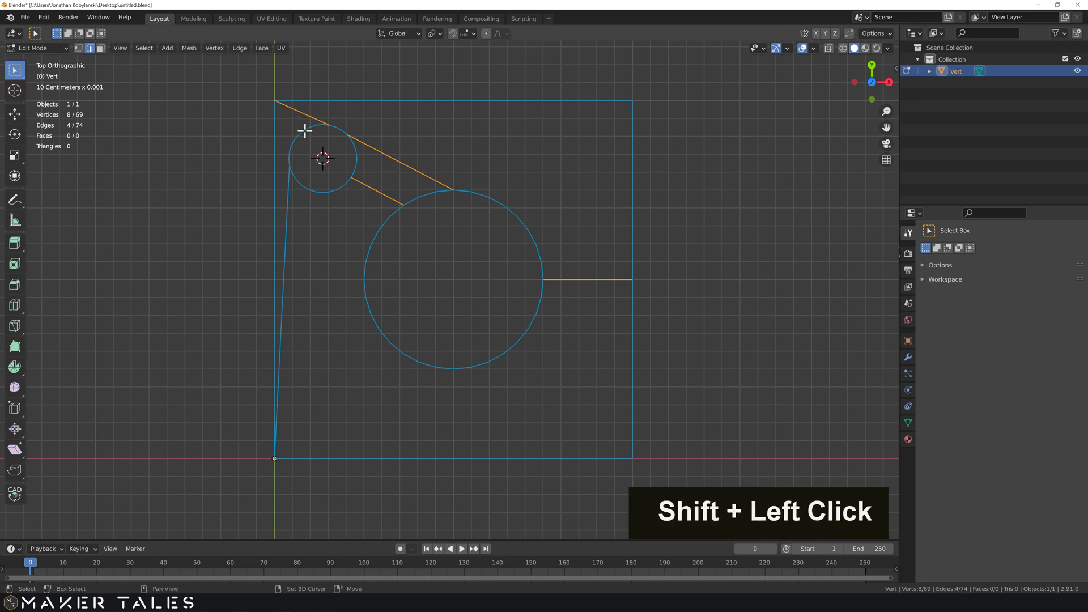
pyautogui.keyDown('shift'); pyautogui.click(286, 231); pyautogui.keyUp('shift')
pyautogui.press('x')
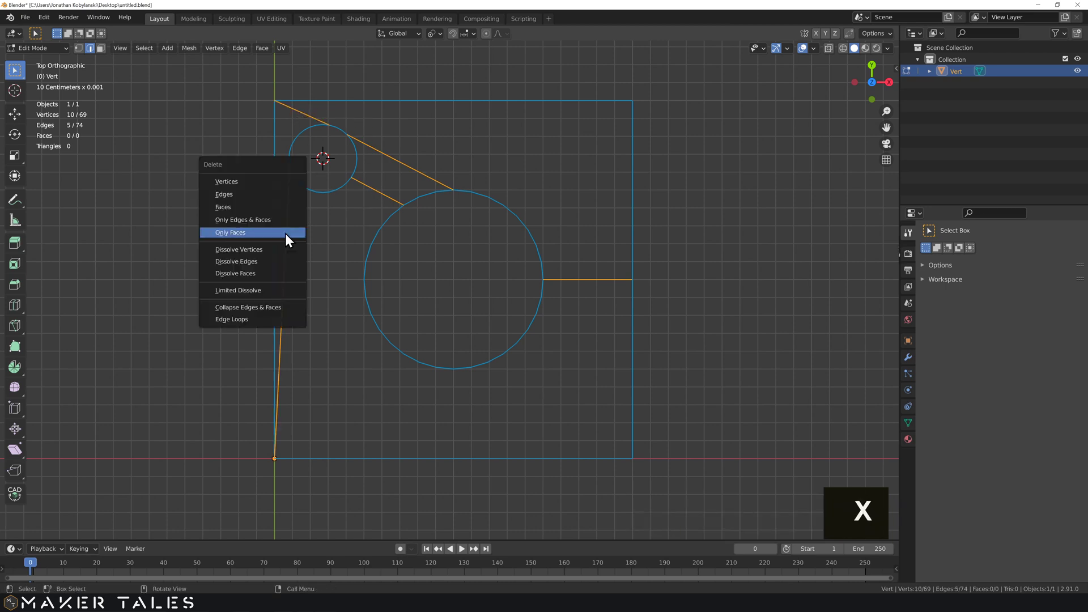
pyautogui.click(282, 196)
# Fill the square and circle outlines with faces, simplify them with Limited Dissolve, and clear the selection
pyautogui.press('a')
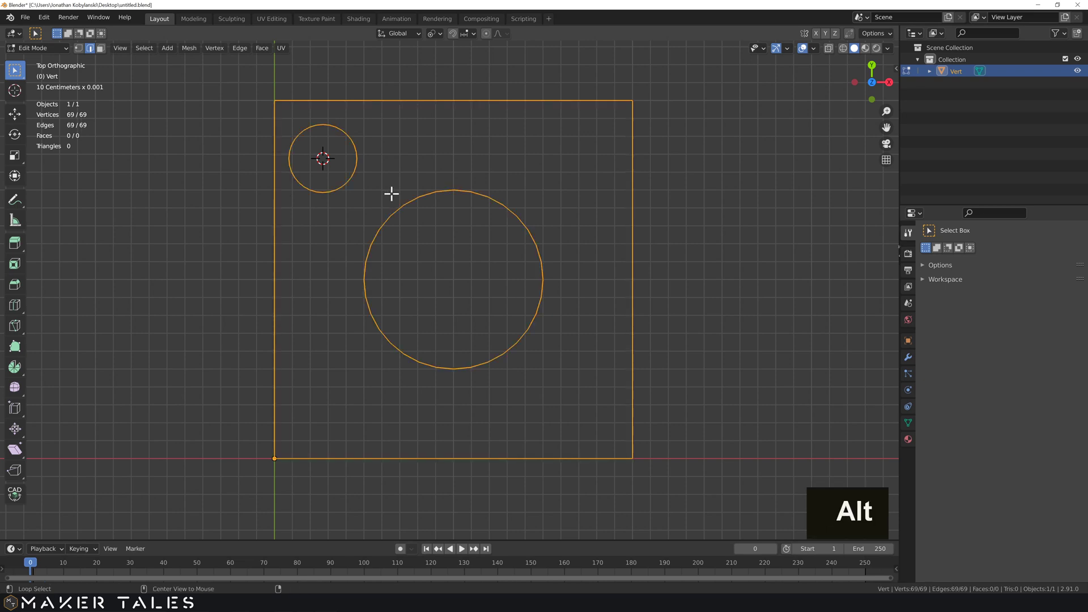
pyautogui.hotkey('alt', 'f')
pyautogui.press('x')
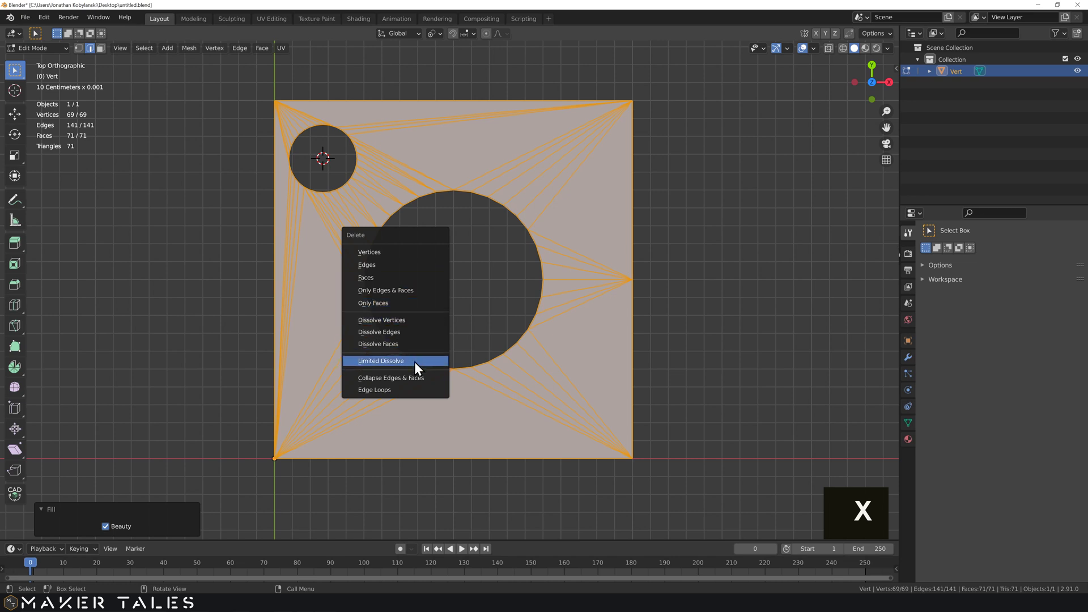
pyautogui.click(414, 362)
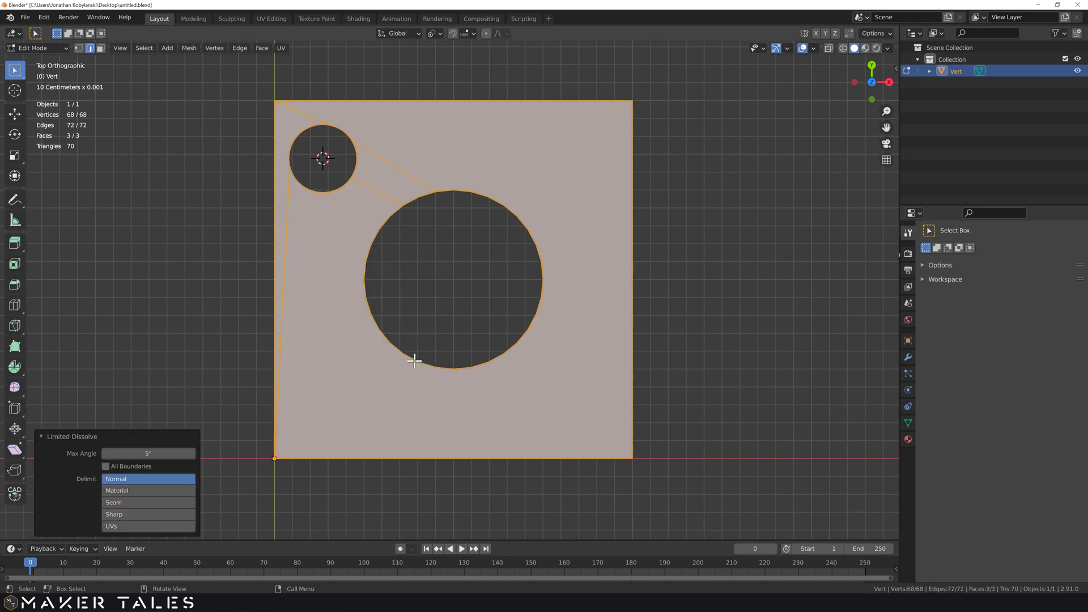
pyautogui.click(709, 259)
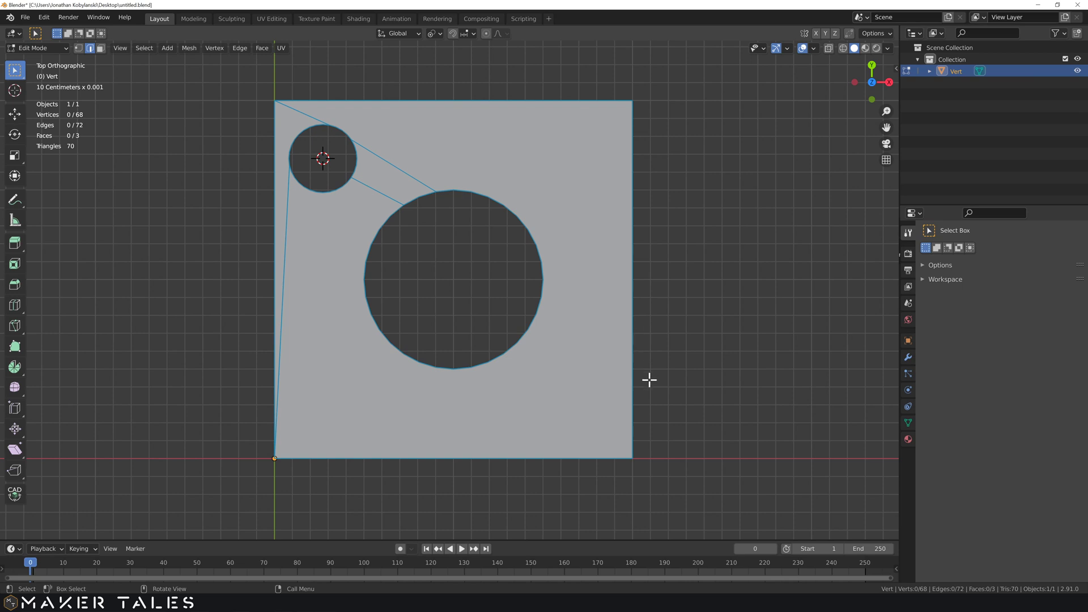
# Bevel the square's bottom-right corner vertex with Affect set to Vertices, a width of about 1.81 mm and one segment, and collapse the Bevel settings
pyautogui.press('1')
pyautogui.click(630, 459)
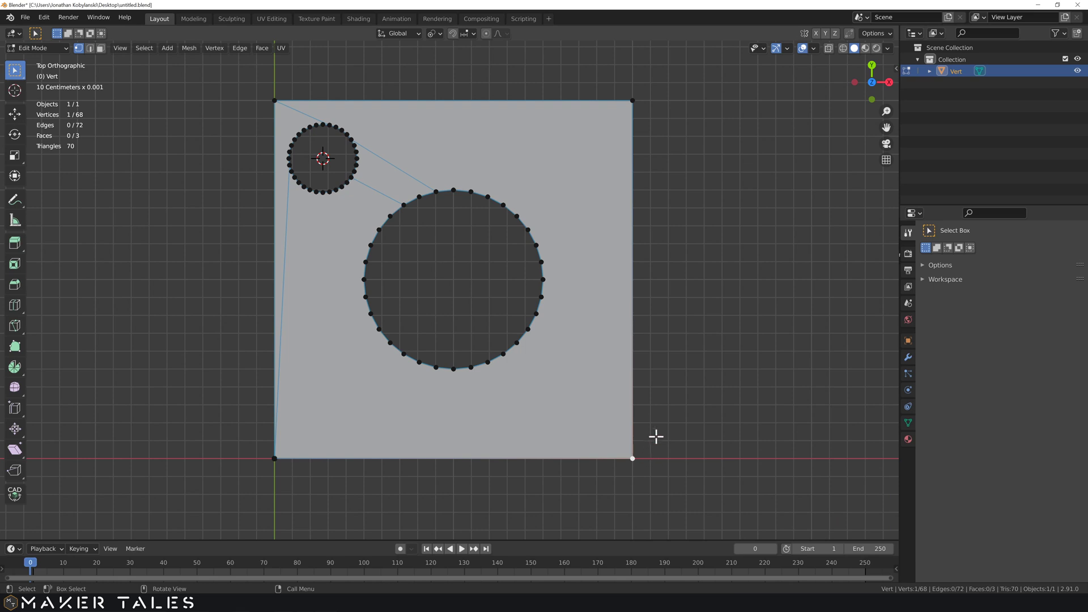
pyautogui.press('ctrl')
pyautogui.hotkey('ctrl', 'b')
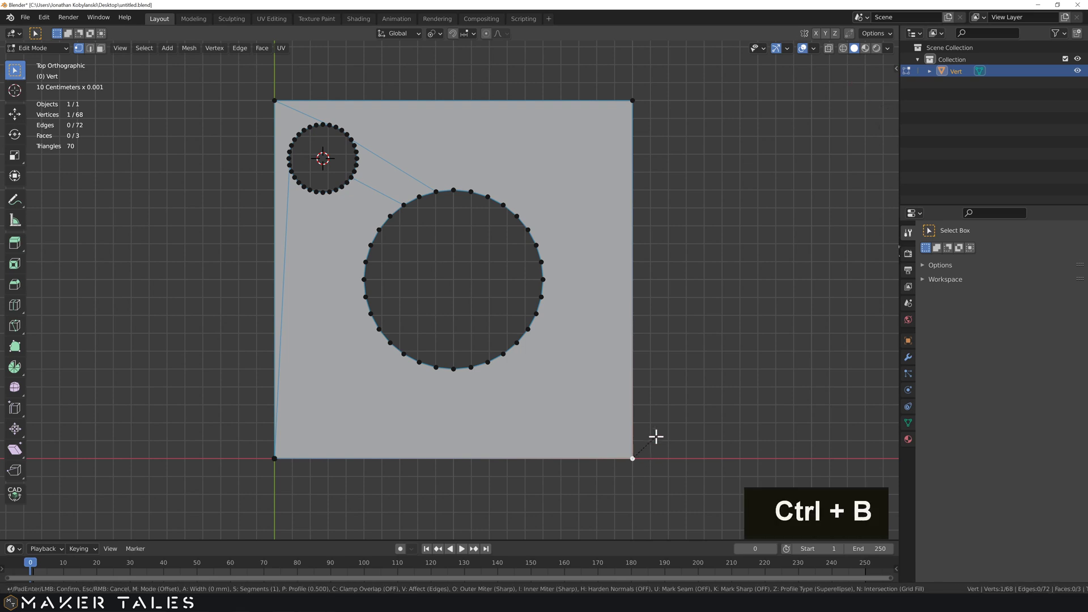
pyautogui.press('v')
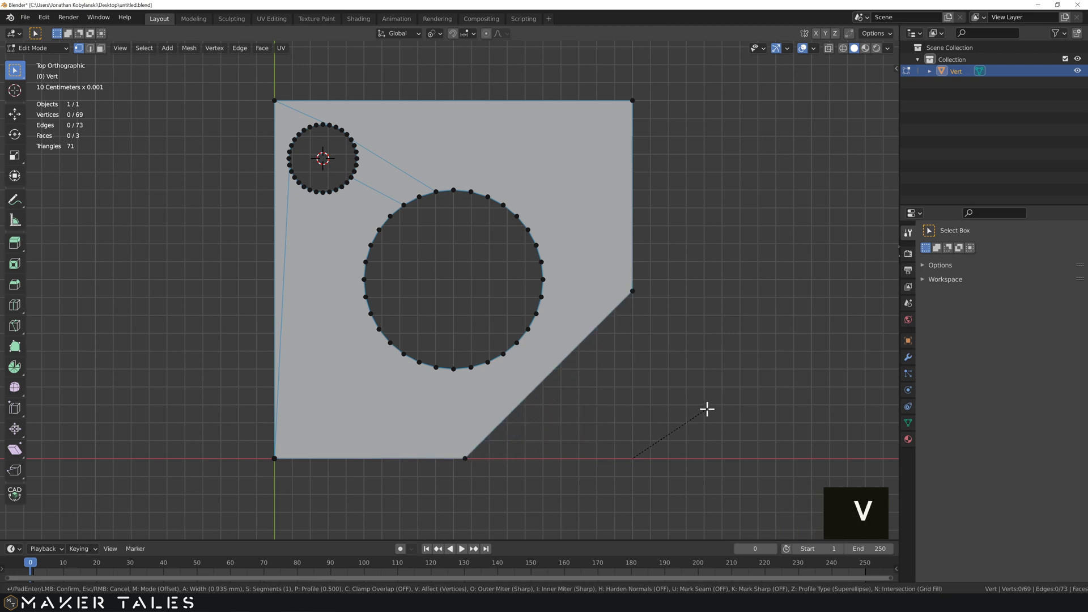
pyautogui.click(760, 396)
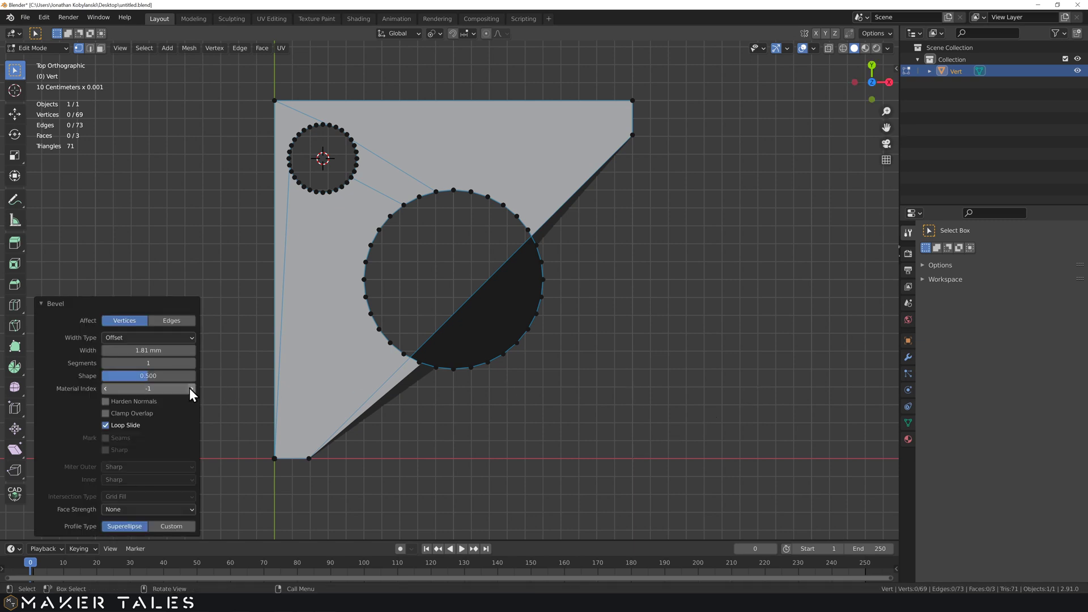
pyautogui.click(40, 302)
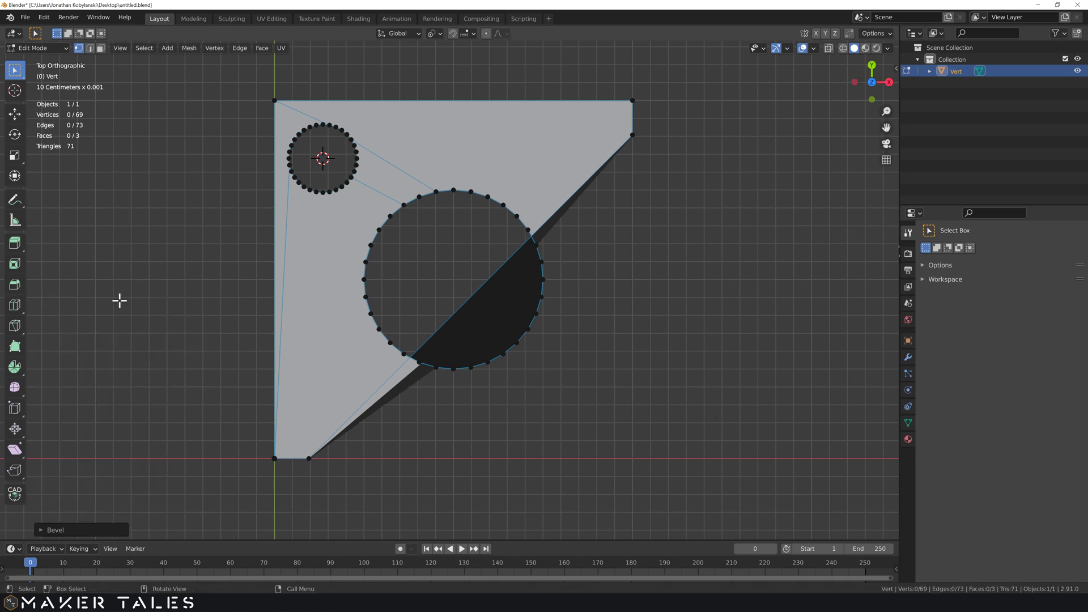
# Delete only the faces of the entire mesh in face selection mode, viewed from the top, leaving the bare outlines
pyautogui.moveTo(420, 354)
pyautogui.mouseDown(button='middle')
pyautogui.moveTo(420, 280)
pyautogui.moveTo(406, 267)
pyautogui.moveTo(391, 311)
pyautogui.moveTo(425, 333)
pyautogui.moveTo(425, 314)
pyautogui.moveTo(424, 353)
pyautogui.mouseUp(button='middle')
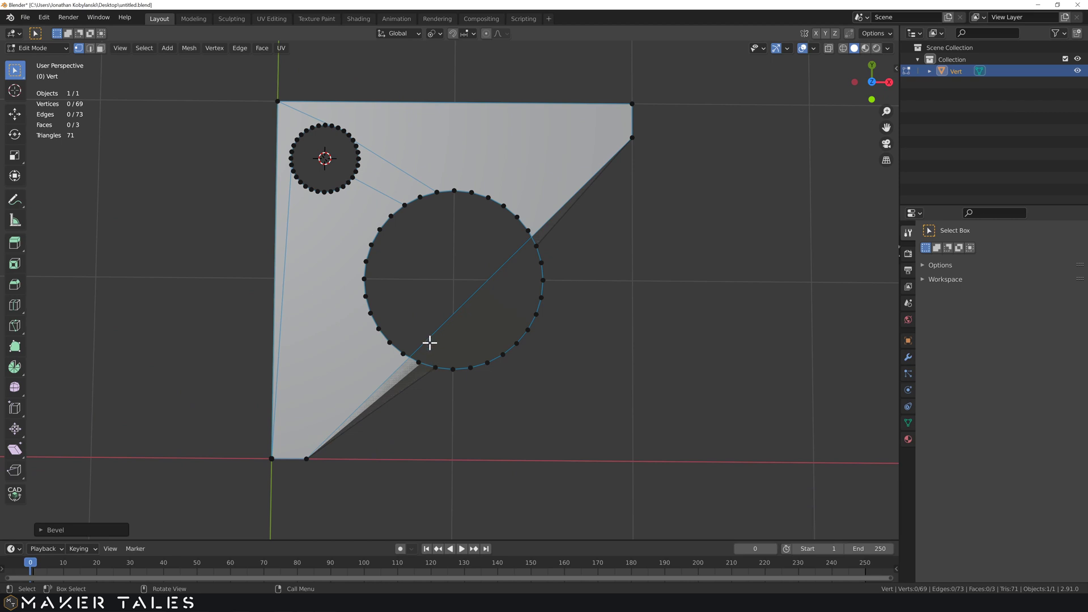
pyautogui.press('KP_7')
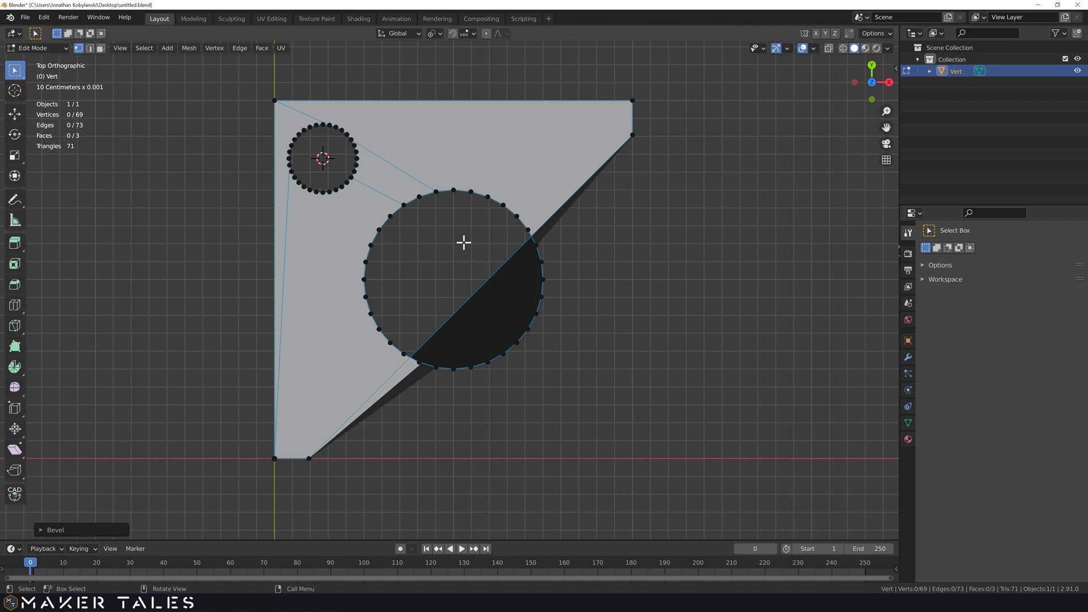
pyautogui.press('3')
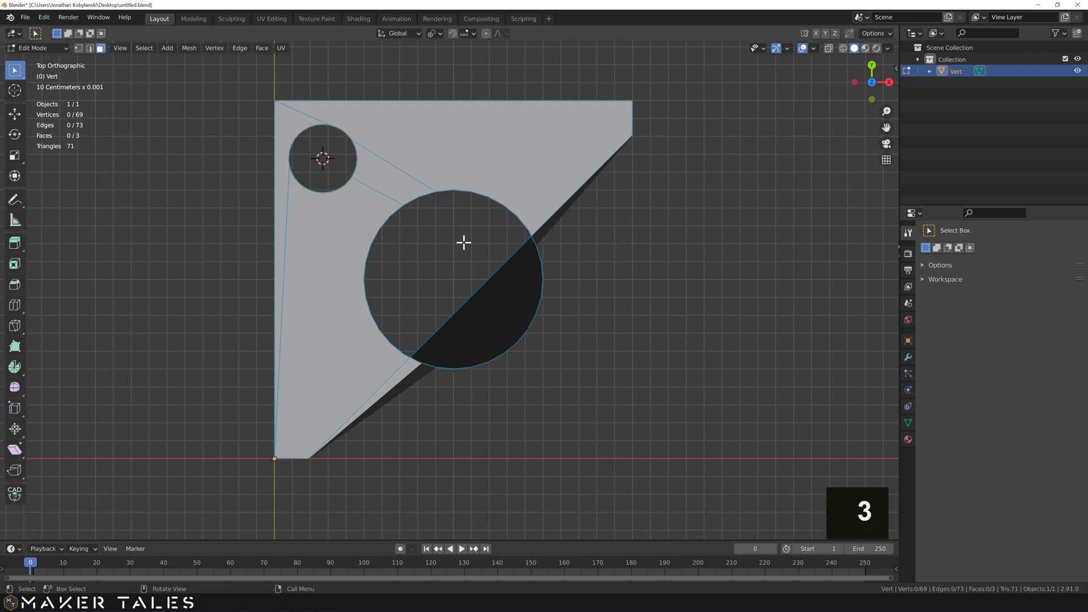
pyautogui.press('a')
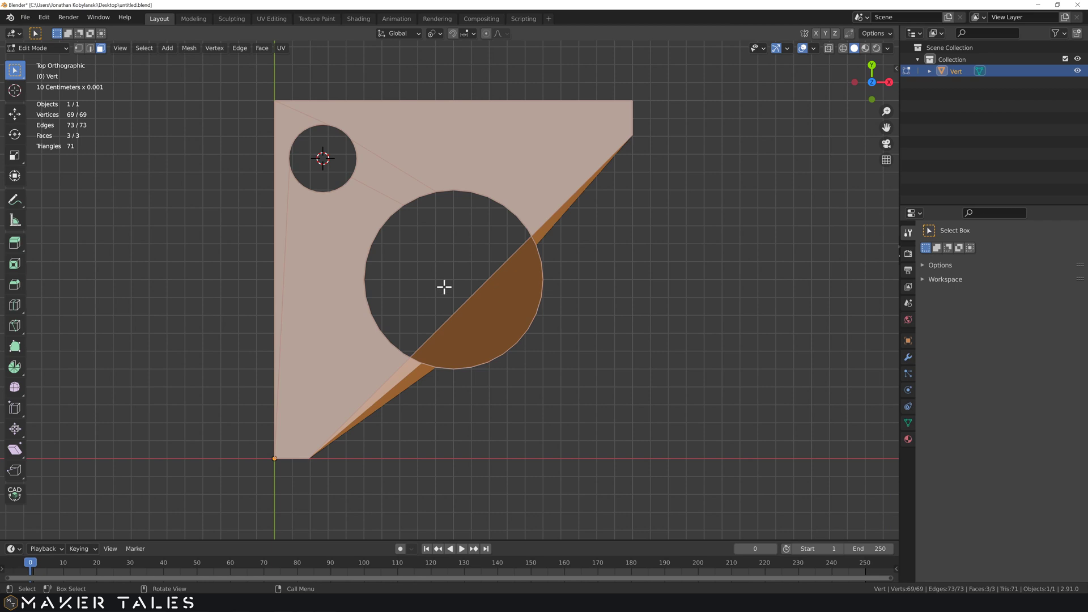
pyautogui.press('x')
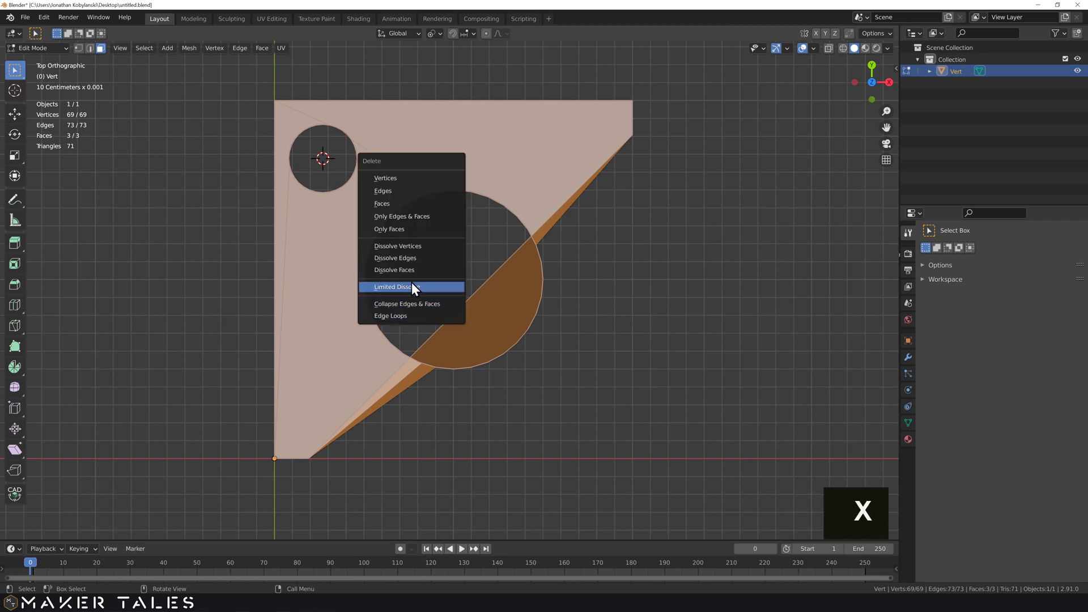
pyautogui.click(407, 229)
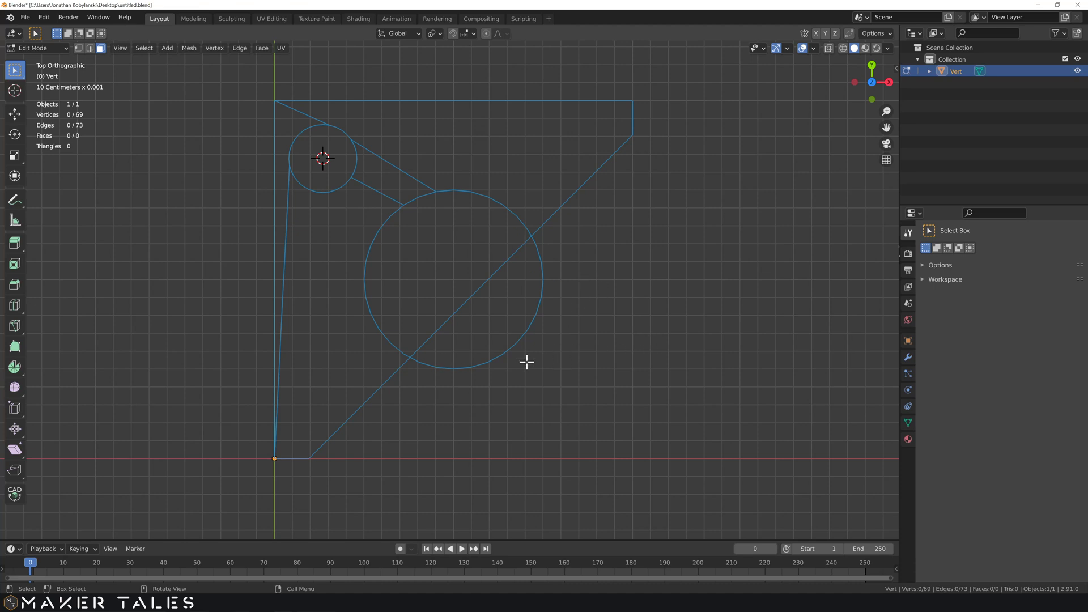
# Delete the twelve edges of the large circle that lie outside the diagonal bevel edge, using circle select in edge mode
pyautogui.scroll(1, 569, 361)
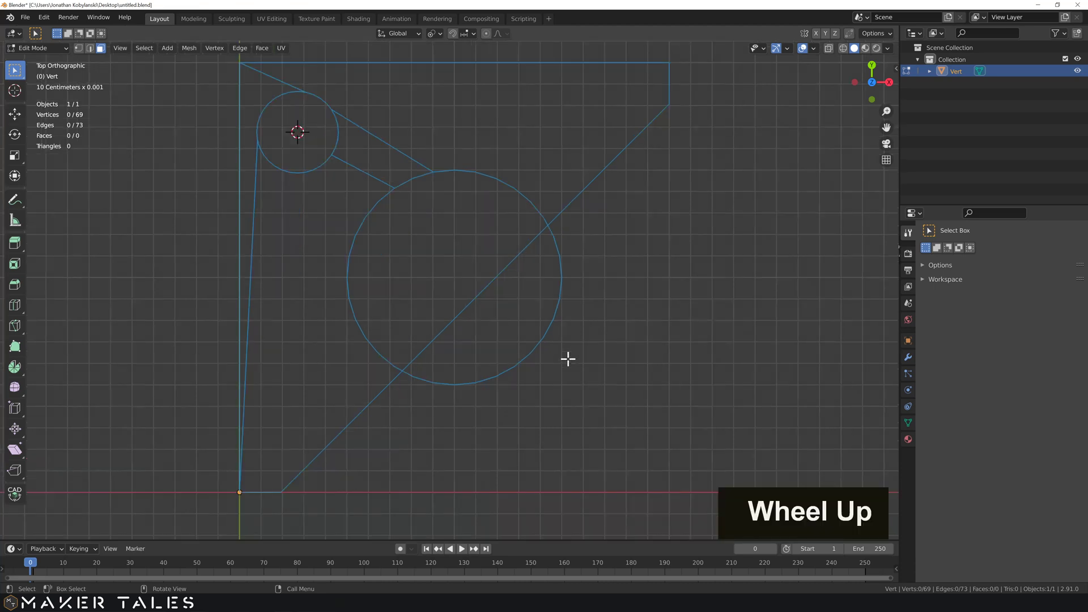
pyautogui.keyDown('shift'); pyautogui.moveTo(567, 359); pyautogui.dragTo(545, 317, button='middle'); pyautogui.keyUp('shift')
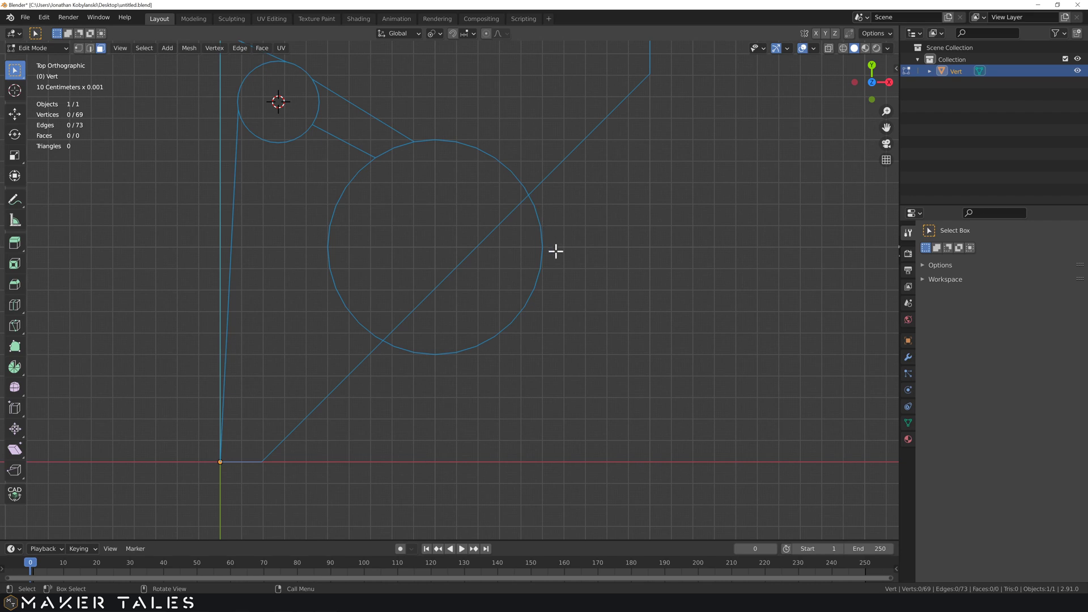
pyautogui.press('2')
pyautogui.press('c')
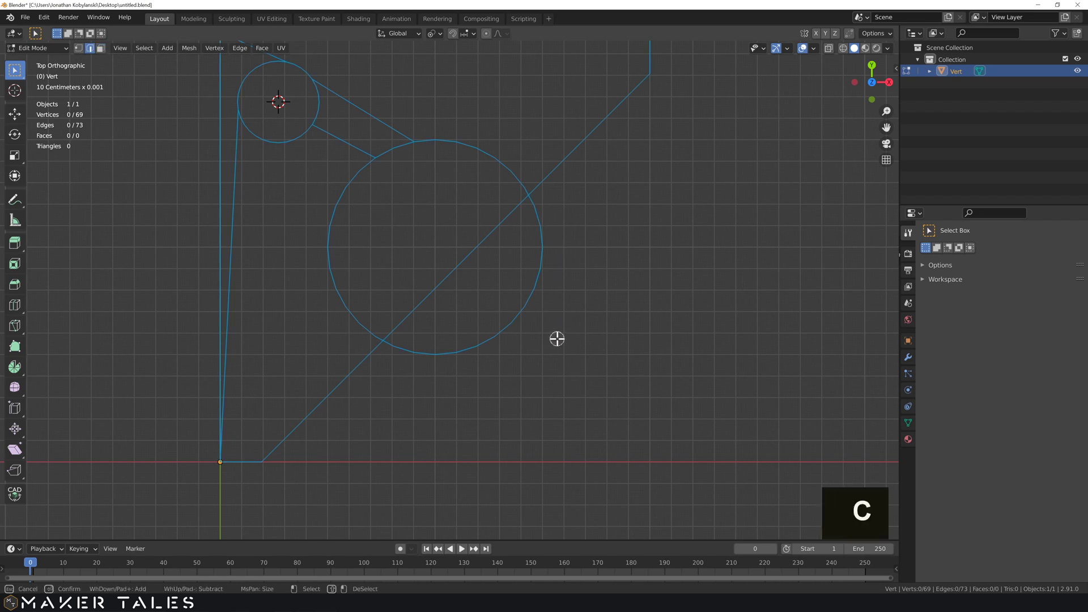
pyautogui.moveTo(539, 233)
pyautogui.mouseDown()
pyautogui.moveTo(508, 320)
pyautogui.moveTo(471, 346)
pyautogui.moveTo(416, 354)
pyautogui.moveTo(462, 346)
pyautogui.moveTo(530, 299)
pyautogui.mouseUp()
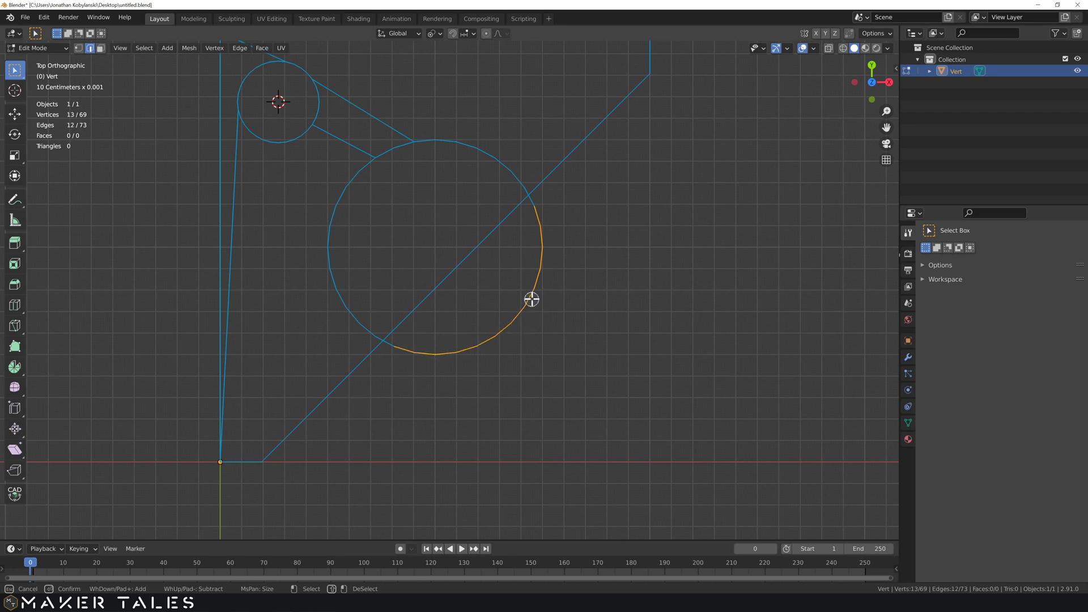
pyautogui.rightClick(561, 319)
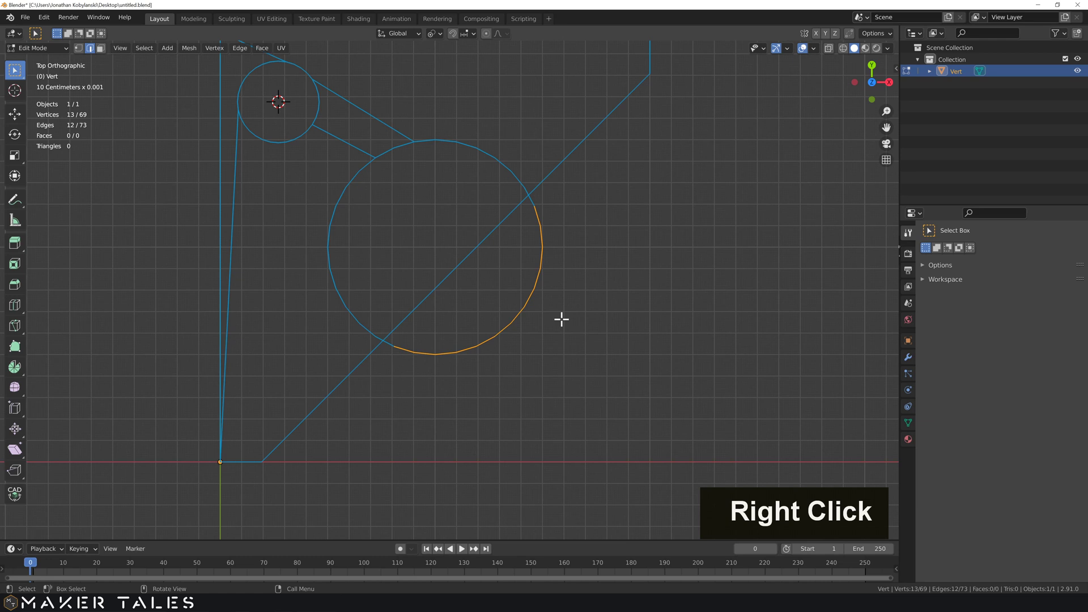
pyautogui.press('x')
pyautogui.click(553, 283)
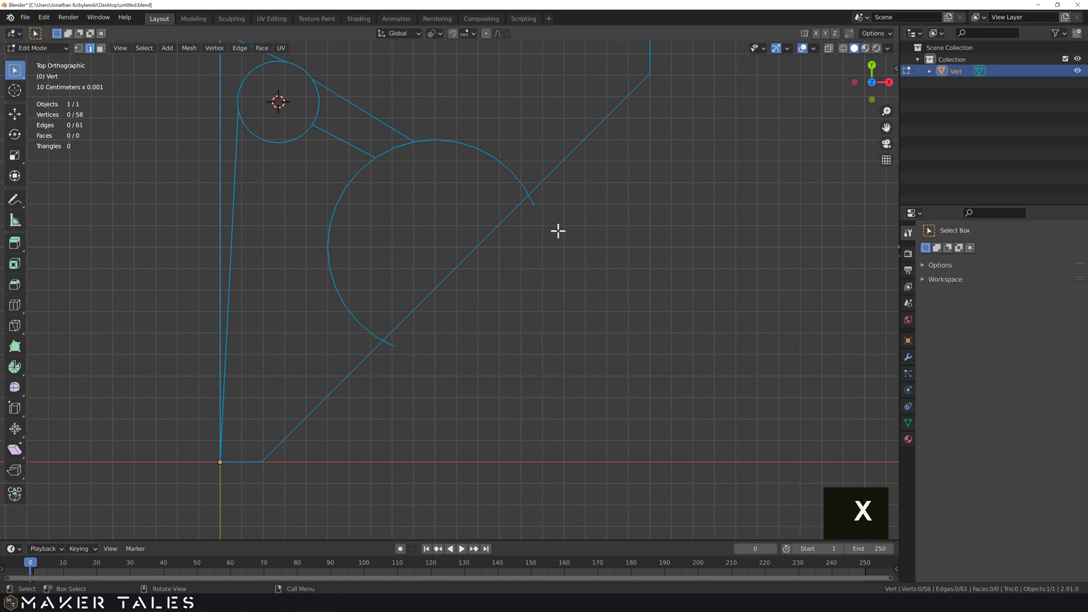
# Intersect the diagonal edge with the two circle edges crossing it using TinyCAD's XALL, and check the resulting vertices
pyautogui.moveTo(555, 219); pyautogui.dragTo(525, 191)
pyautogui.keyDown('shift'); pyautogui.moveTo(426, 372); pyautogui.dragTo(384, 334); pyautogui.keyUp('shift')
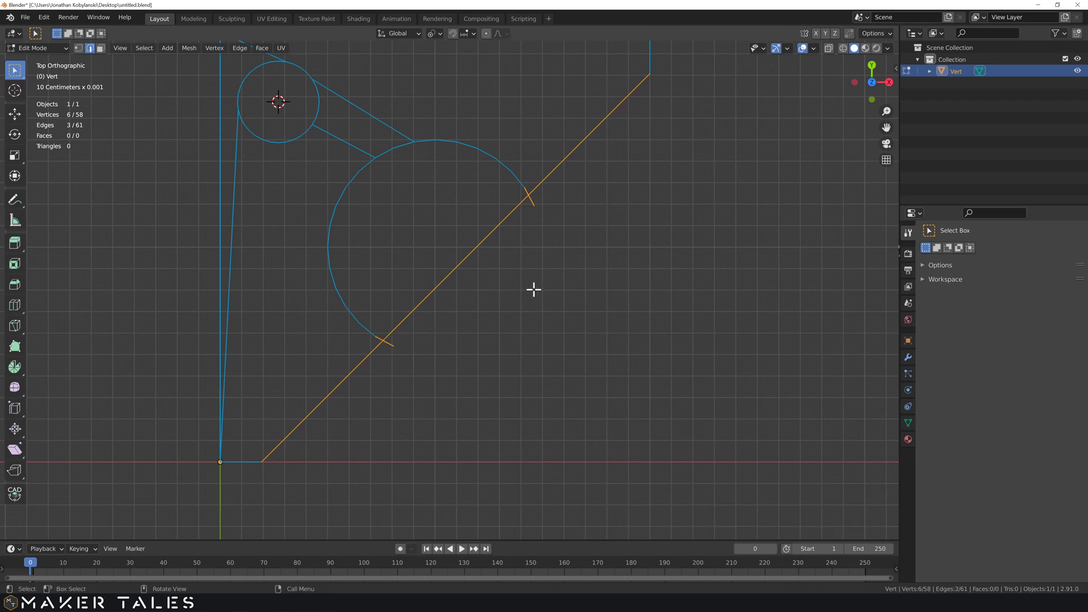
pyautogui.rightClick(522, 257)
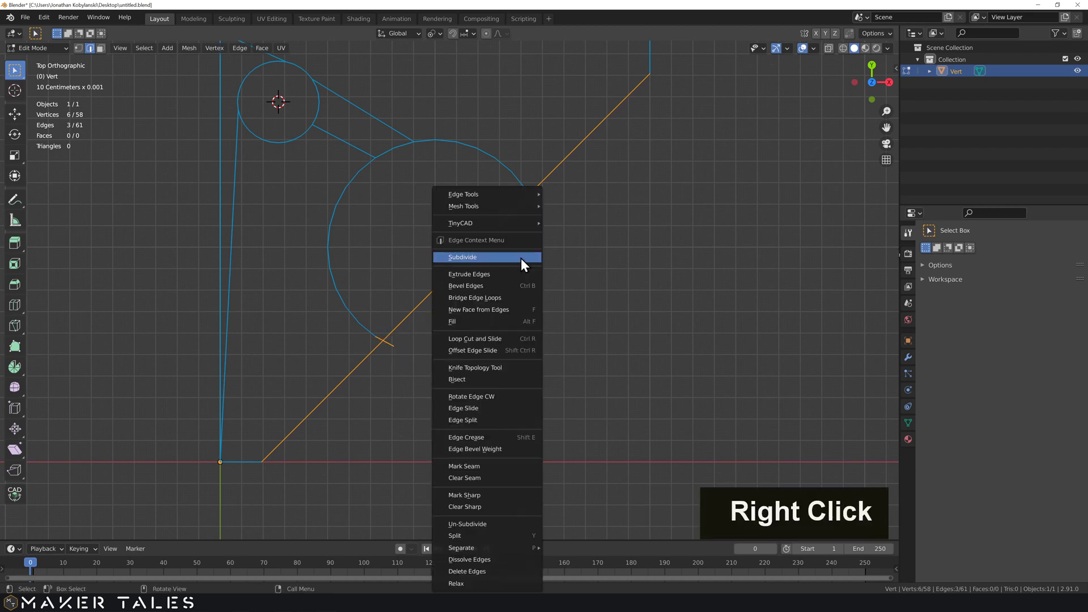
pyautogui.moveTo(521, 225)
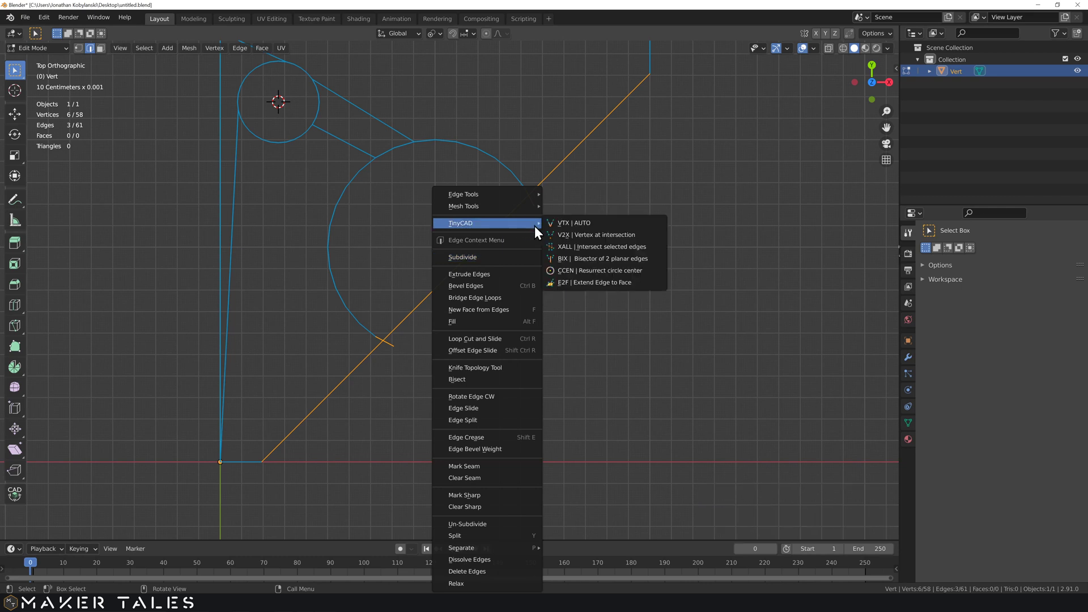
pyautogui.click(628, 246)
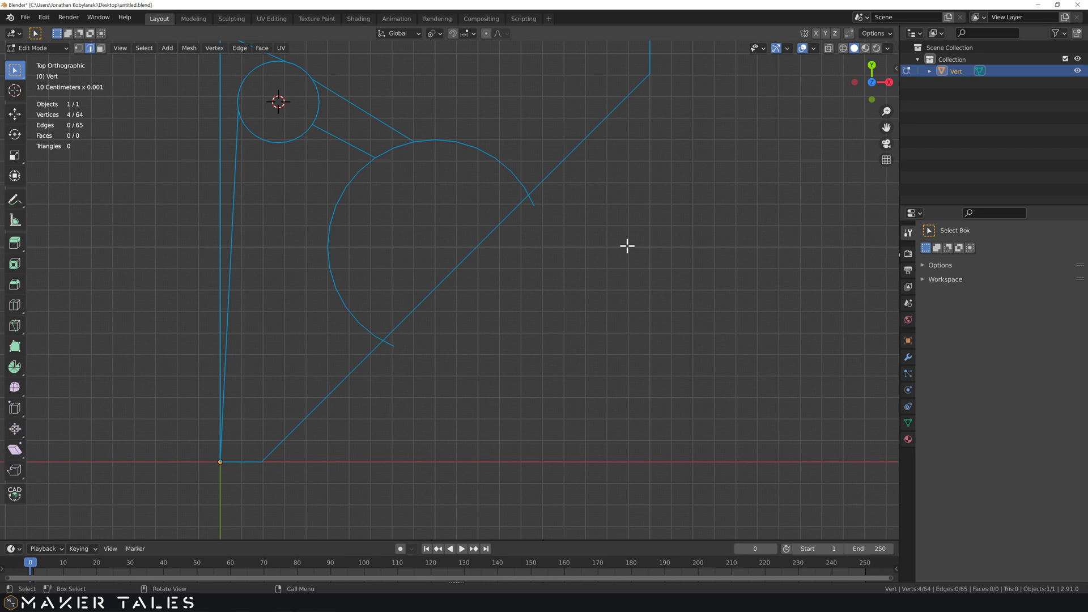
pyautogui.press('1')
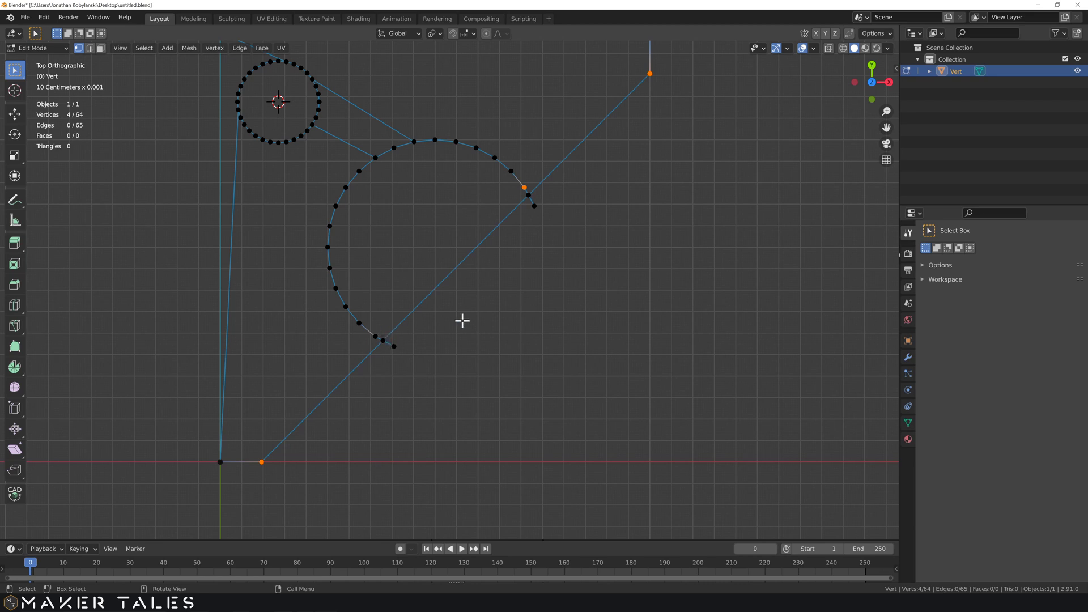
pyautogui.press('2')
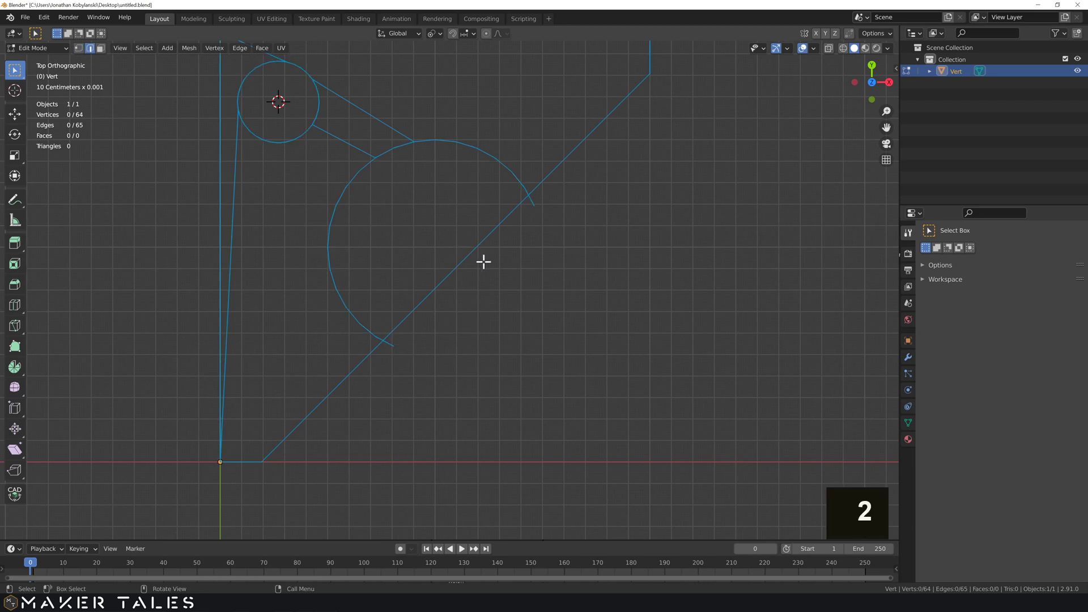
# Delete the diagonal segment spanning the arc opening and the two short arc stubs extending past the diagonal
pyautogui.click(518, 243)
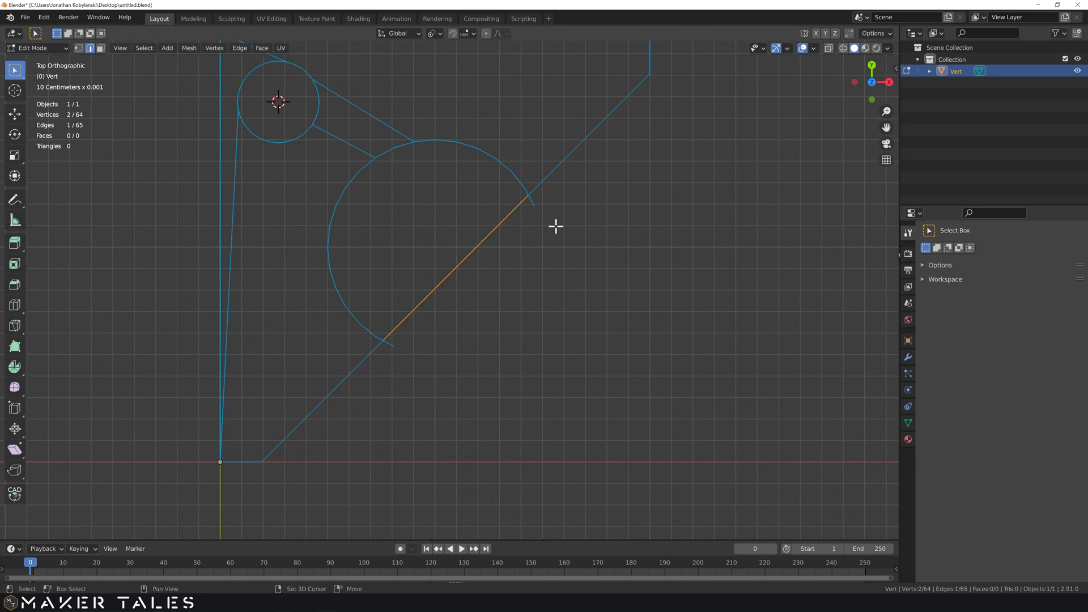
pyautogui.keyDown('shift'); pyautogui.click(529, 201); pyautogui.keyUp('shift')
pyautogui.keyDown('shift'); pyautogui.click(389, 341); pyautogui.keyUp('shift')
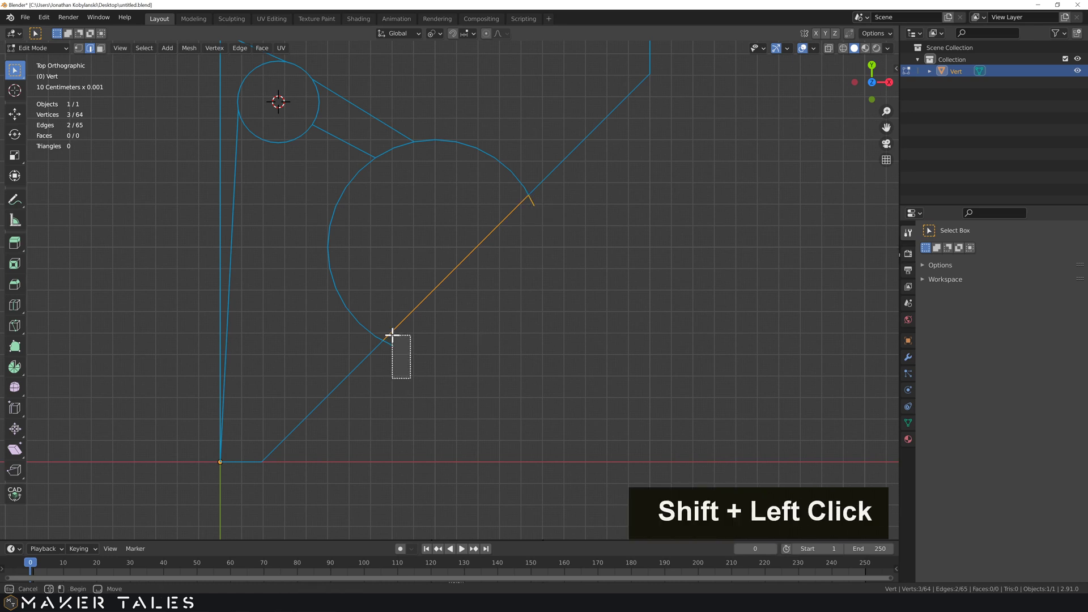
pyautogui.press('x')
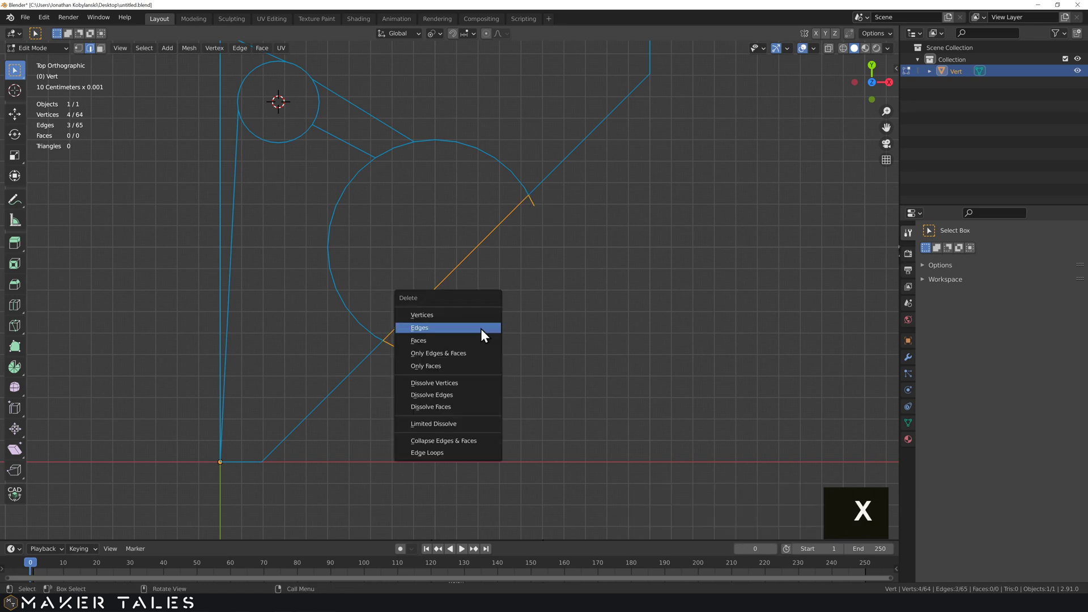
pyautogui.click(482, 328)
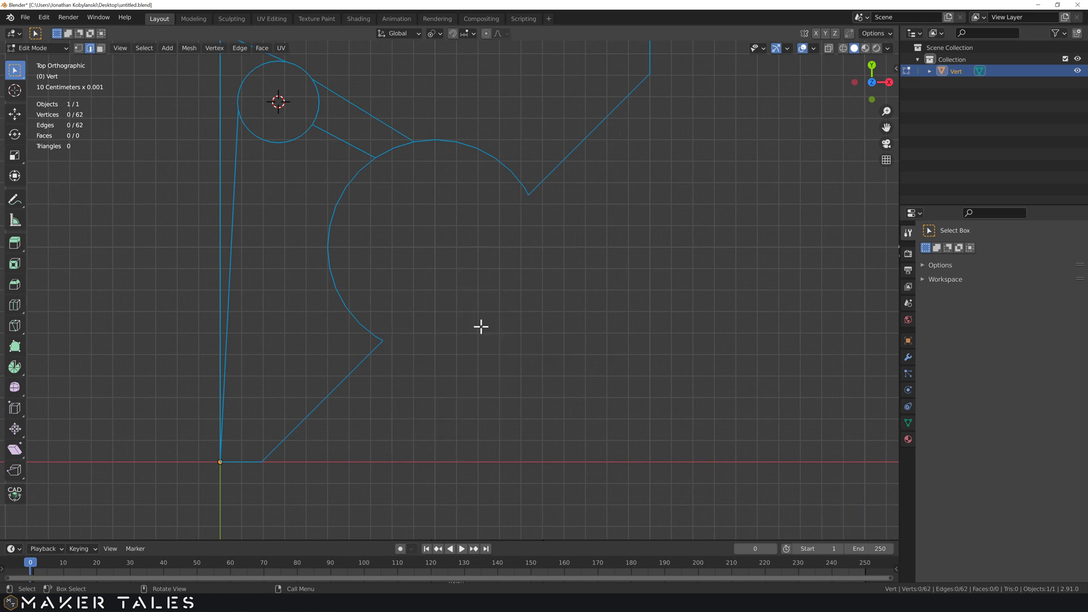
# Delete the four edges linking the small circle to the large arc and the square's left corners
pyautogui.keyDown('shift'); pyautogui.moveTo(503, 284); pyautogui.dragTo(508, 340, button='middle'); pyautogui.keyUp('shift')
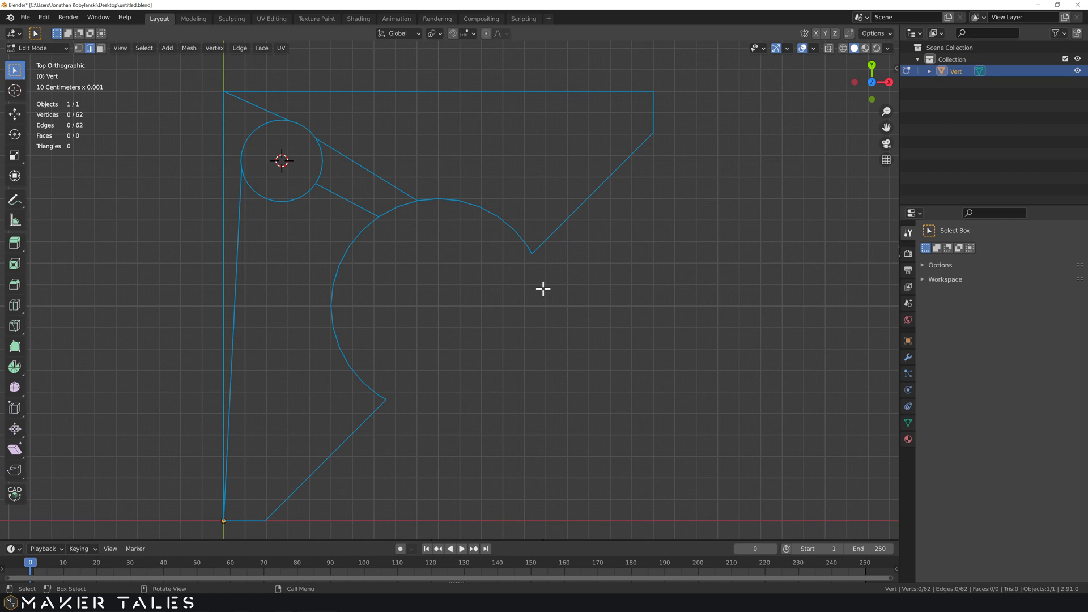
pyautogui.moveTo(373, 147); pyautogui.dragTo(337, 206)
pyautogui.keyDown('shift'); pyautogui.moveTo(267, 238); pyautogui.dragTo(234, 261); pyautogui.keyUp('shift')
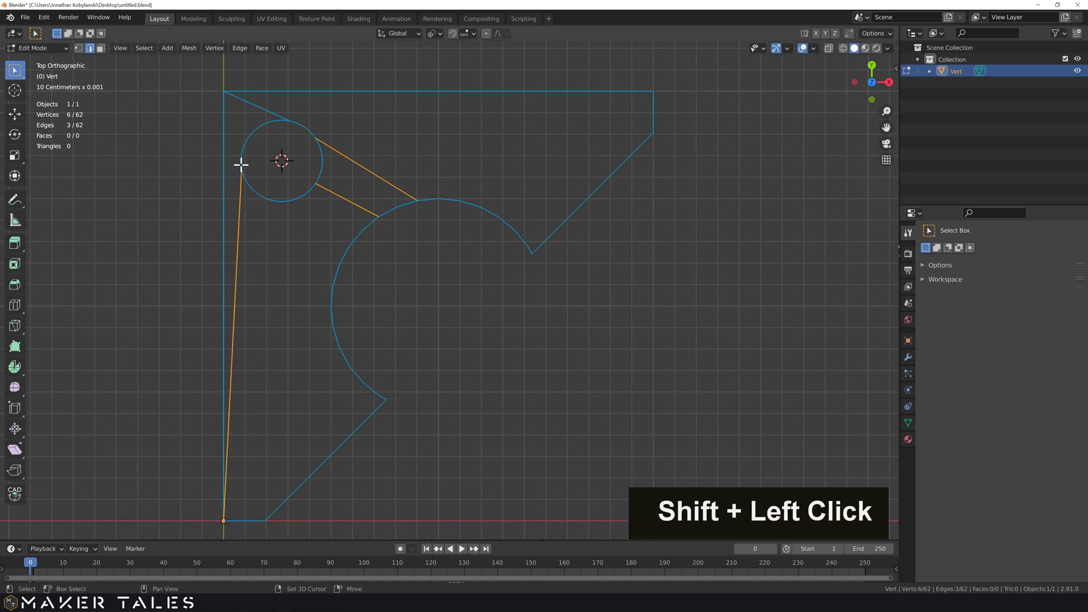
pyautogui.keyDown('shift'); pyautogui.click(245, 101); pyautogui.keyUp('shift')
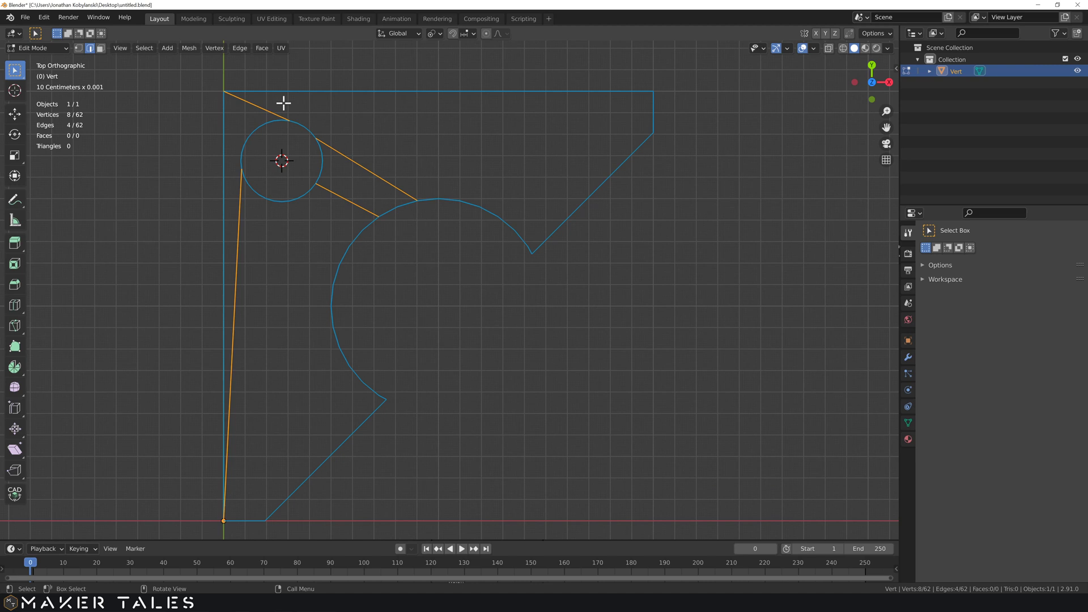
pyautogui.press('x')
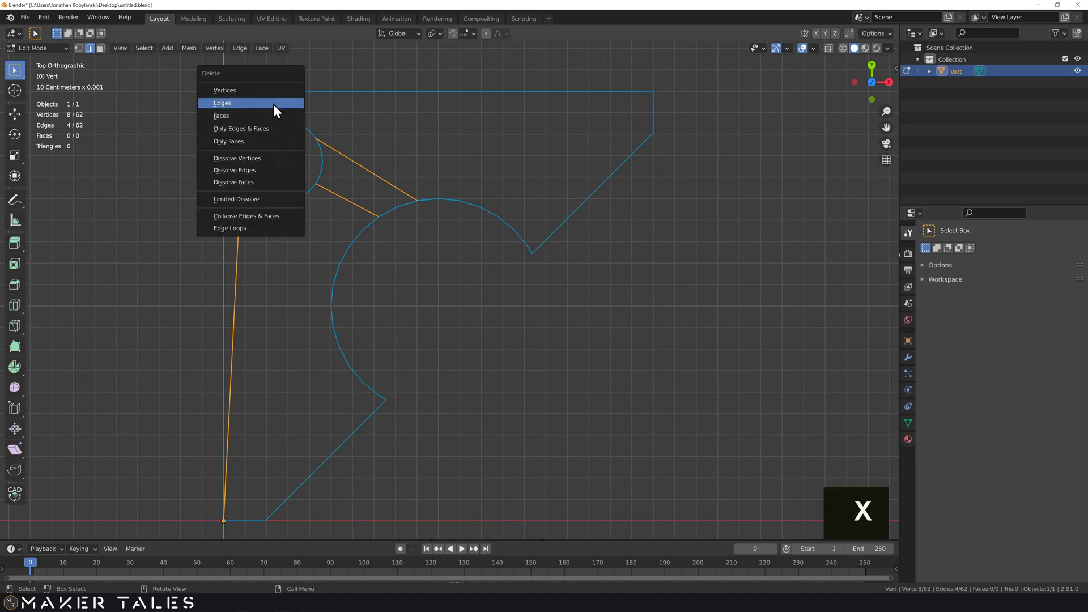
pyautogui.click(273, 104)
# Try to fill the whole outline with faces, and undo the fill
pyautogui.press('a')
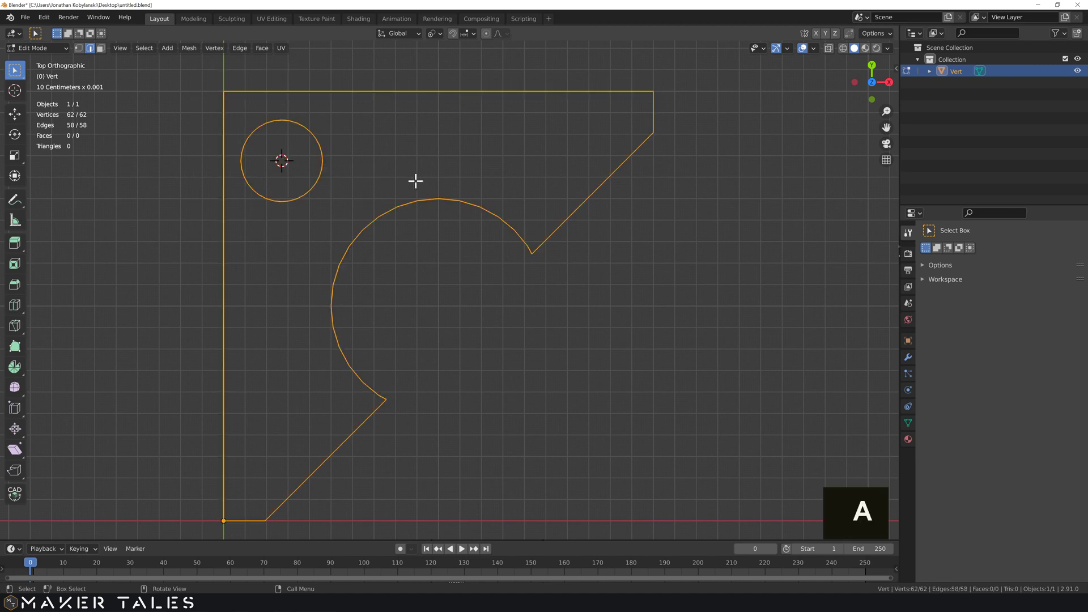
pyautogui.hotkey('alt', 'f')
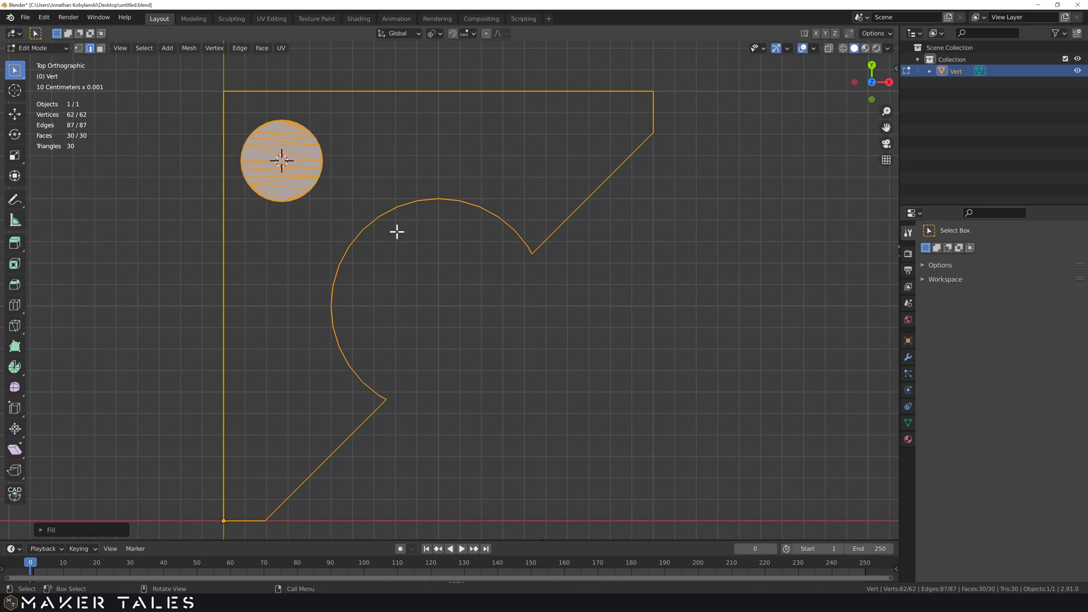
pyautogui.hotkey('ctrl', 'z')
pyautogui.hotkey('ctrl', 'z')
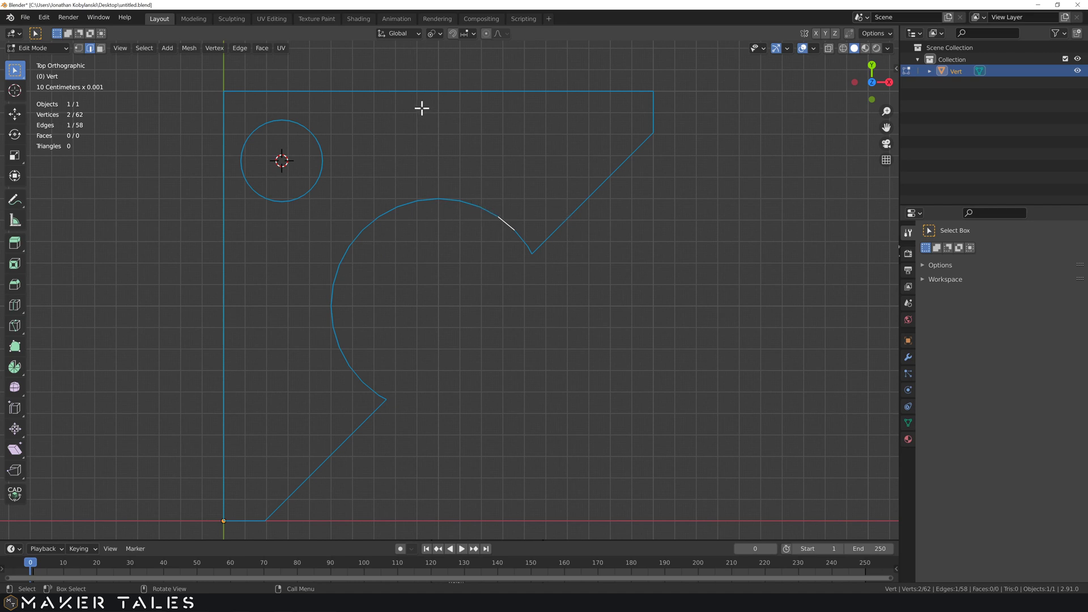
# Loop-select the outline's top edge, upper diagonal and large arc in turn to check where the outline is disconnected
pyautogui.keyDown('alt'); pyautogui.click(457, 91); pyautogui.keyUp('alt')
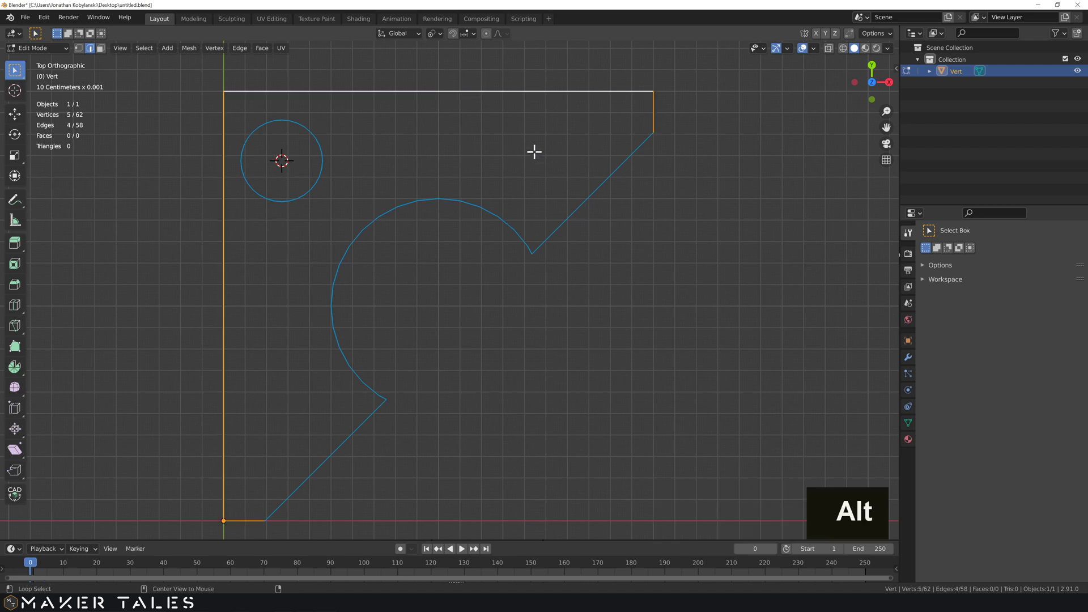
pyautogui.keyDown('alt'); pyautogui.click(609, 181); pyautogui.keyUp('alt')
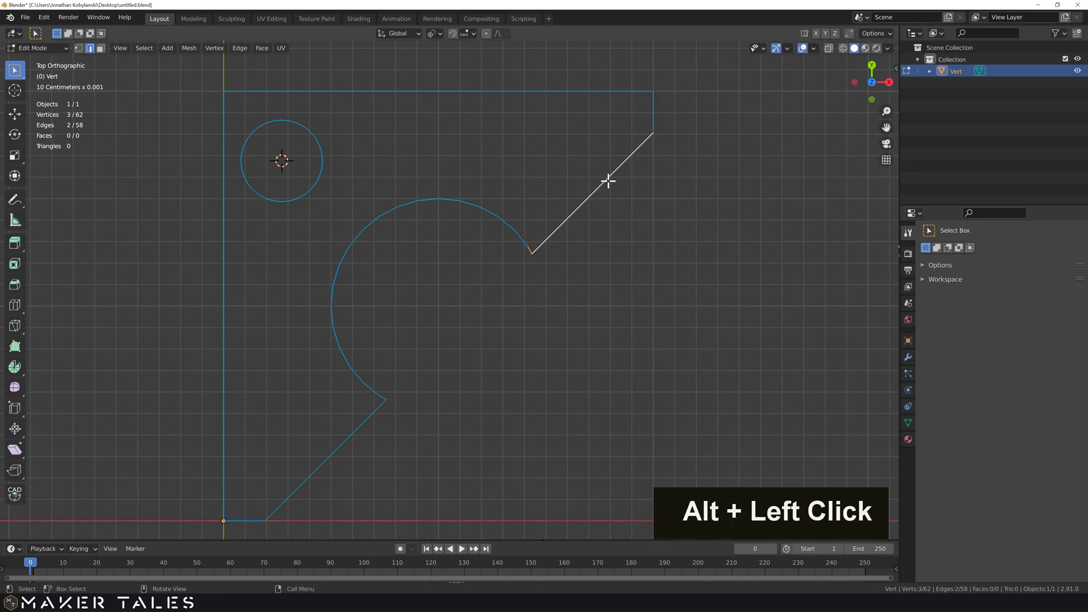
pyautogui.keyDown('alt'); pyautogui.click(565, 90); pyautogui.keyUp('alt')
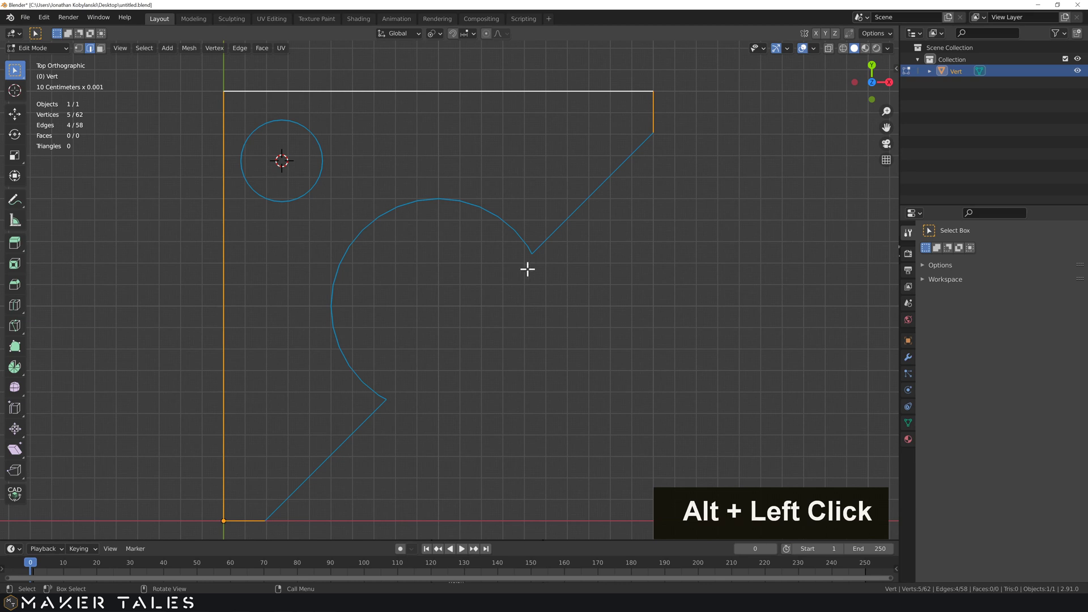
pyautogui.keyDown('alt'); pyautogui.click(390, 211); pyautogui.keyUp('alt')
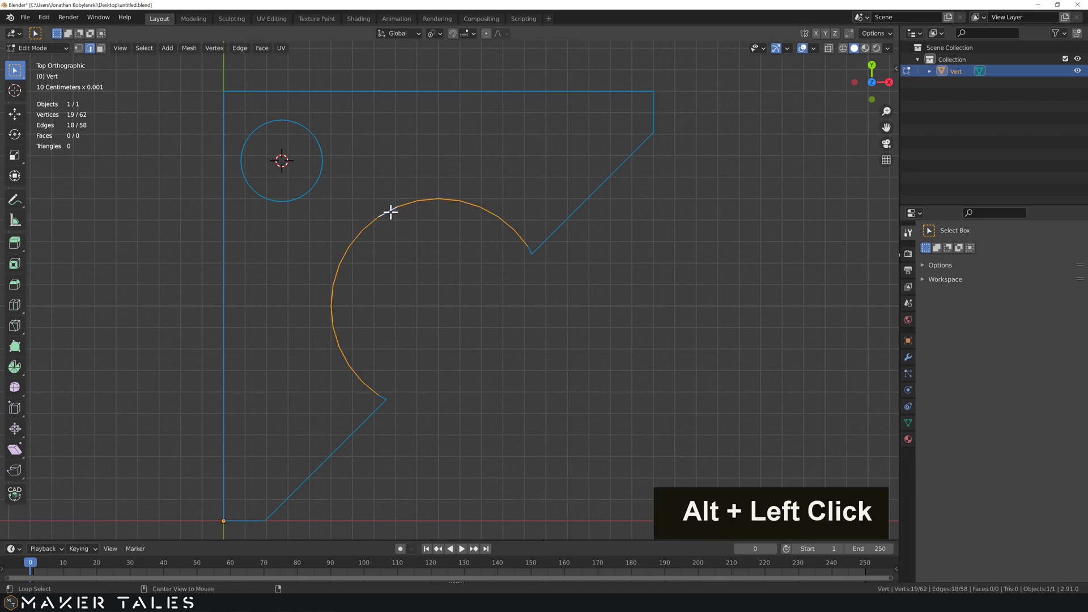
pyautogui.keyDown('alt'); pyautogui.click(563, 221); pyautogui.keyUp('alt')
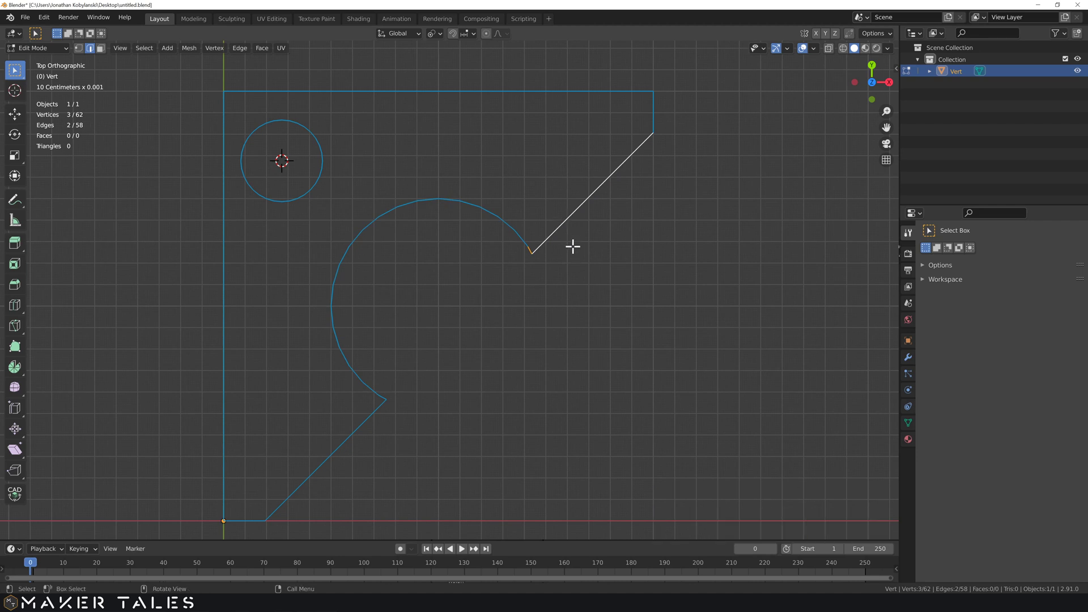
# Try moving the upper diagonal and its short arc stub away from the outline, and undo the move
pyautogui.press('g')
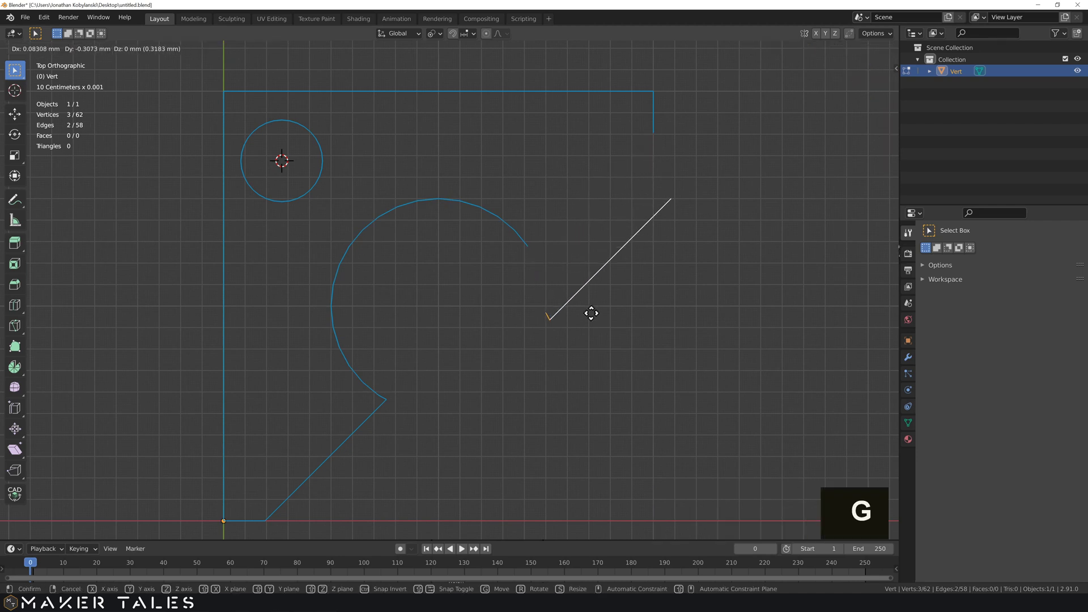
pyautogui.click(593, 319)
pyautogui.hotkey('ctrl', 'z')
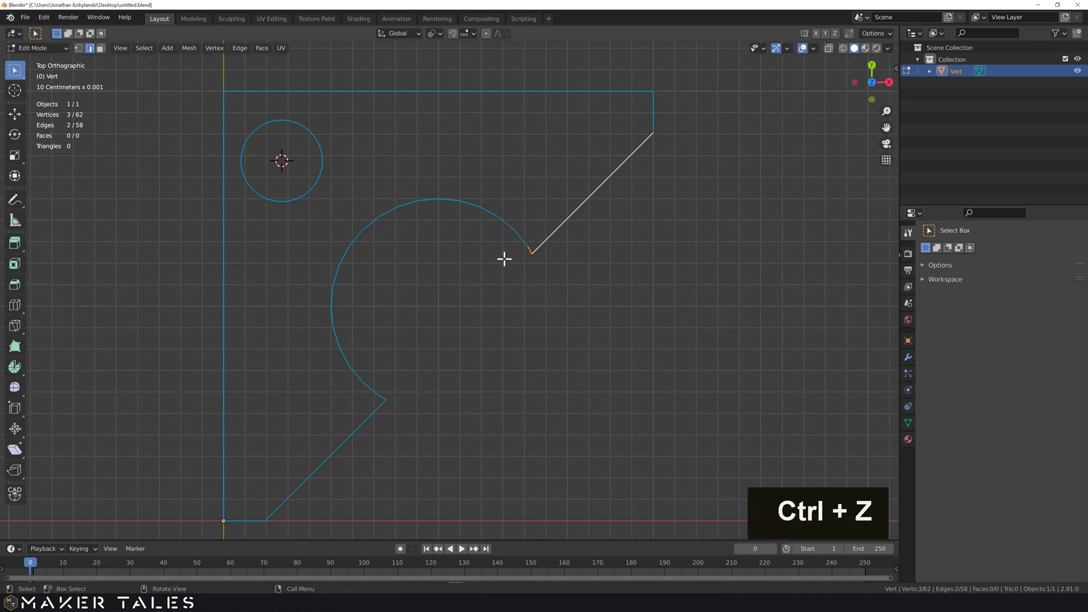
# Enable X-ray and vertex selection, and box-select the point where the short stub meets the arc's upper end to check for duplicate vertices
pyautogui.click(531, 277)
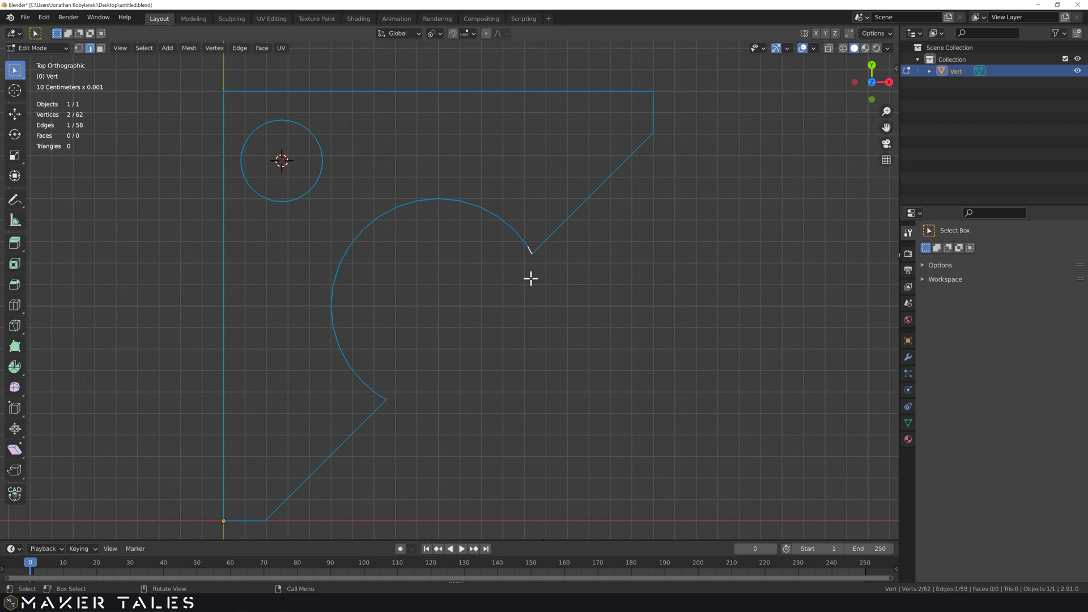
pyautogui.press('w')
pyautogui.press('w')
pyautogui.press('w')
pyautogui.press('w')
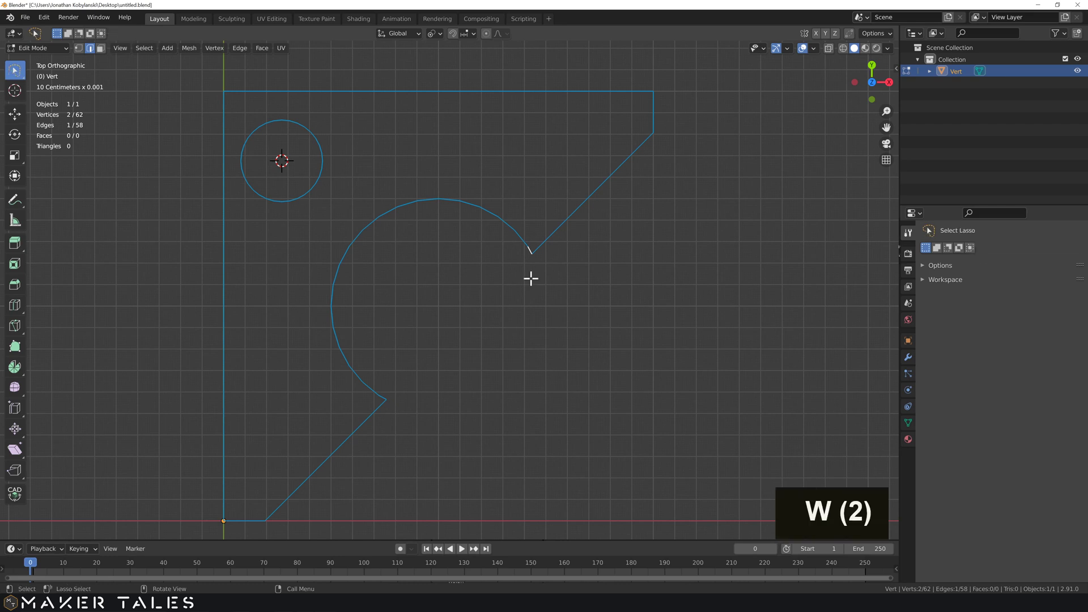
pyautogui.click(558, 264)
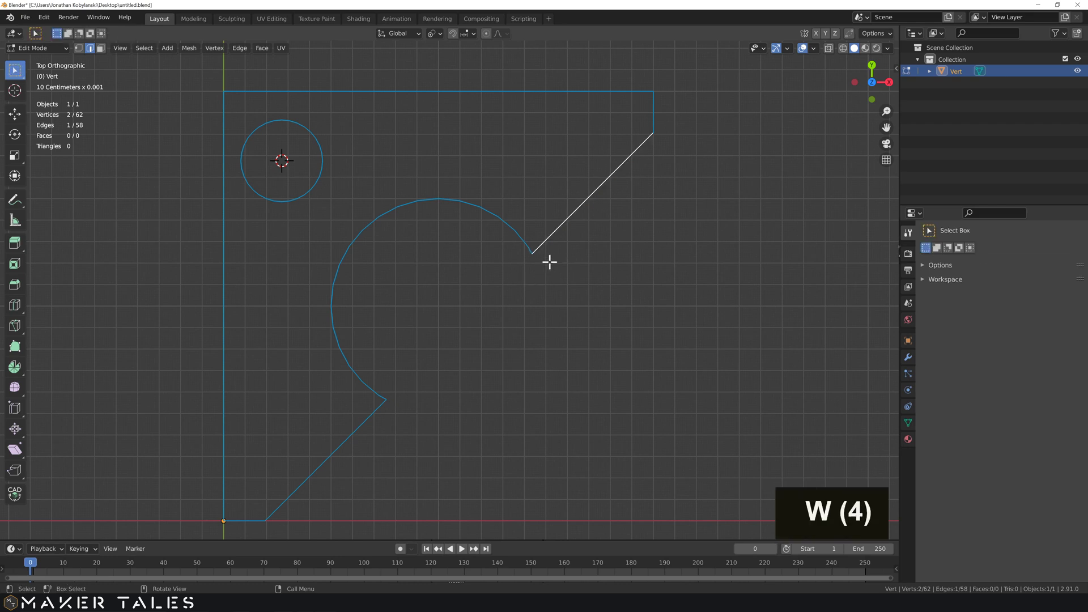
pyautogui.hotkey('alt', 'z')
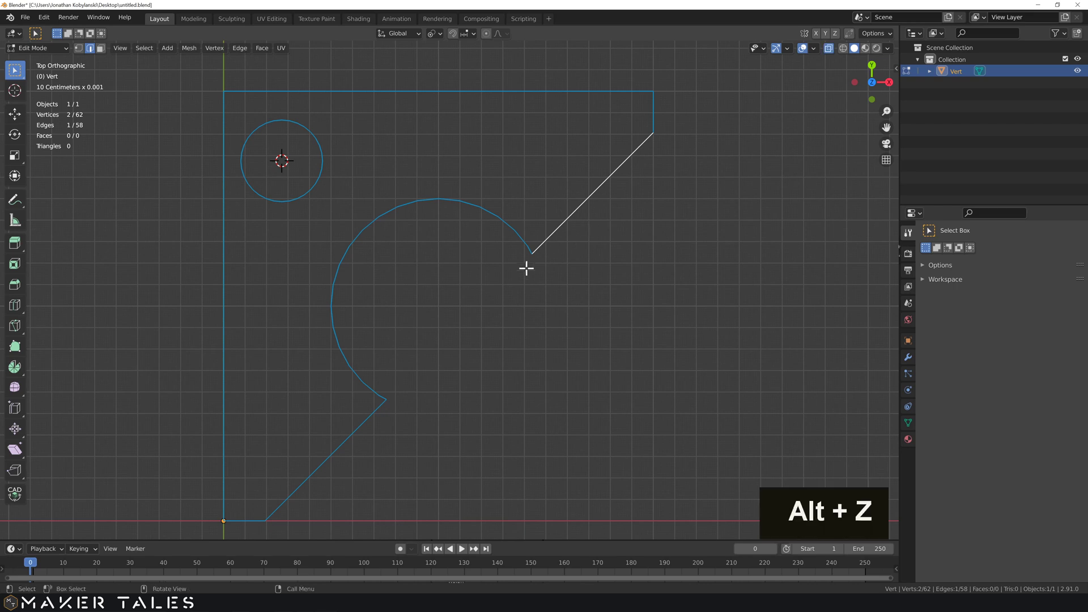
pyautogui.press('1')
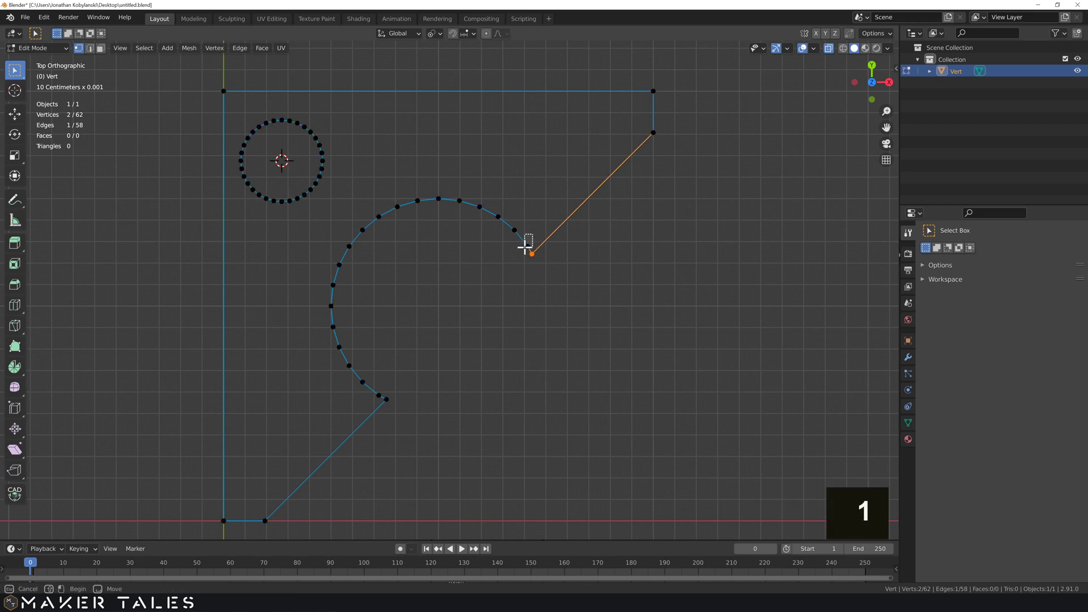
pyautogui.click(527, 246)
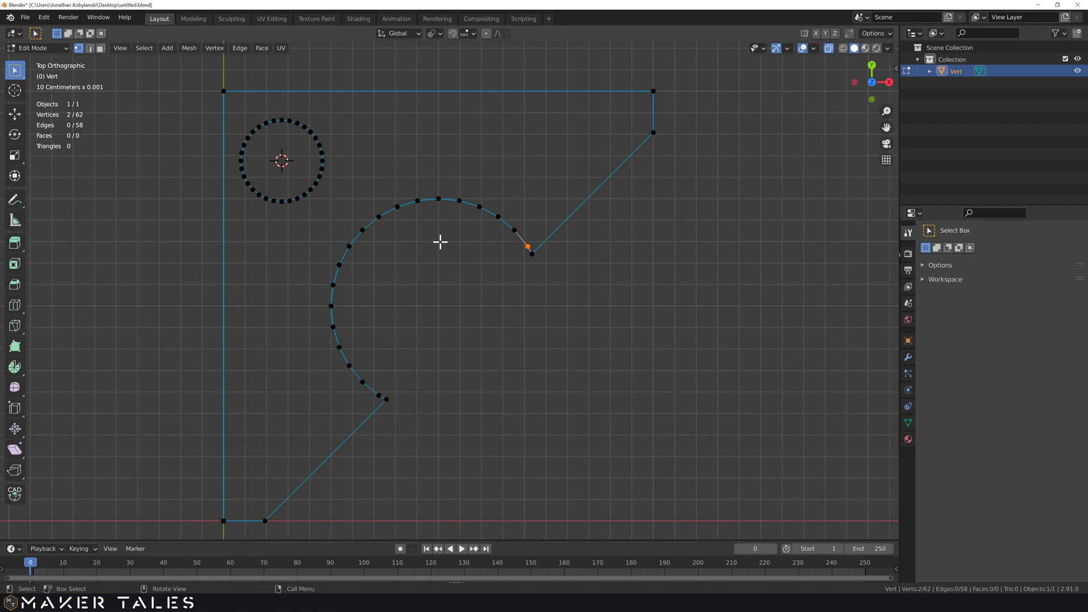
# Merge all vertices of the outline and the small circle by distance
pyautogui.press('a')
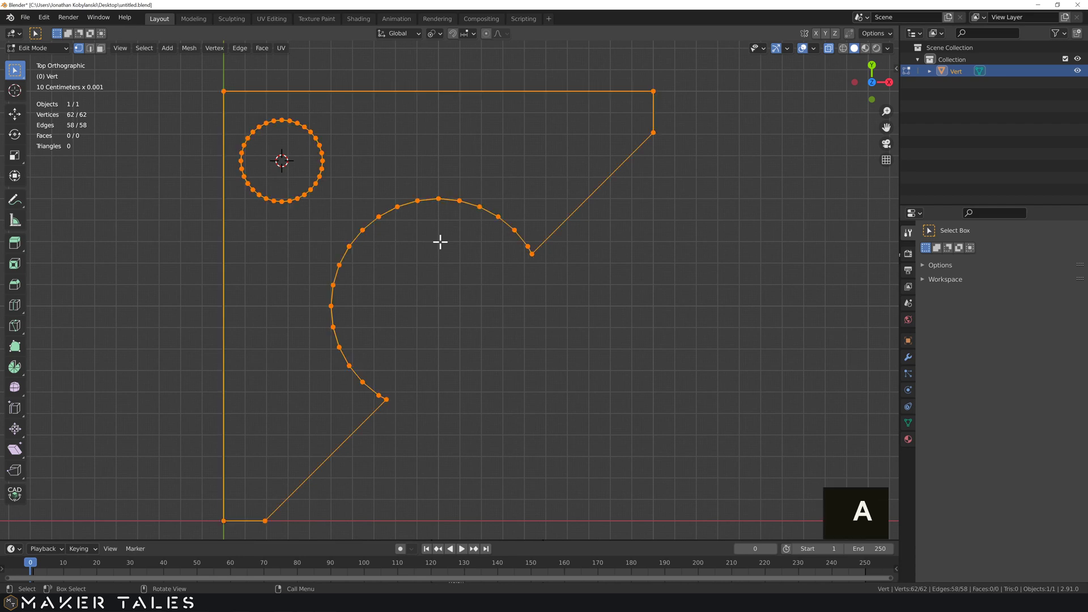
pyautogui.press('m')
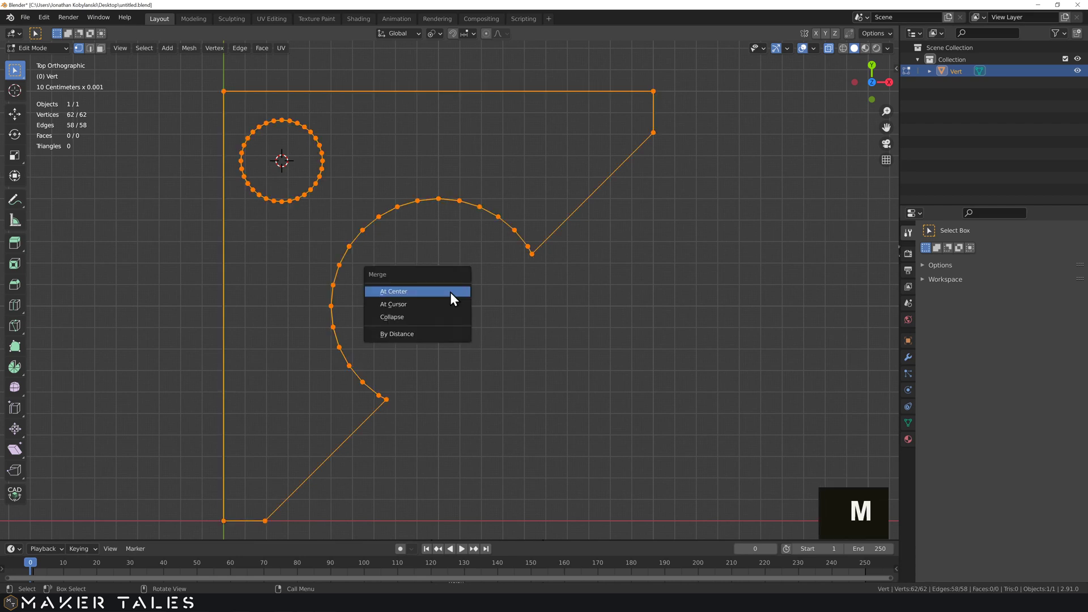
pyautogui.click(436, 336)
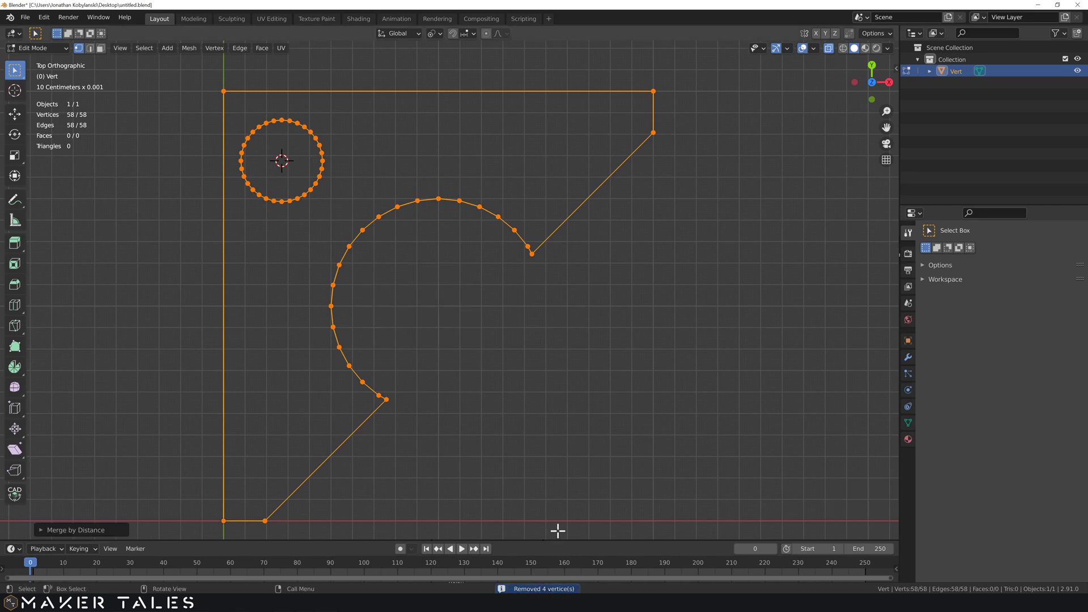
# Fill the whole outline around the small circular hole with faces, and simplify the triangulation with Limited Dissolve
pyautogui.press('alt')
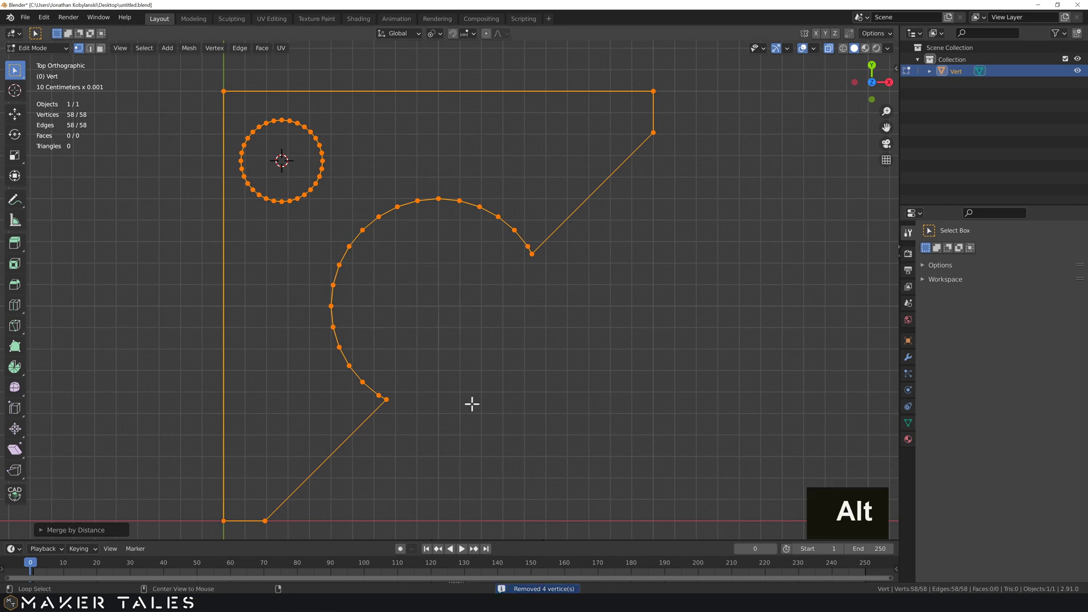
pyautogui.hotkey('alt', 'f')
pyautogui.press('x')
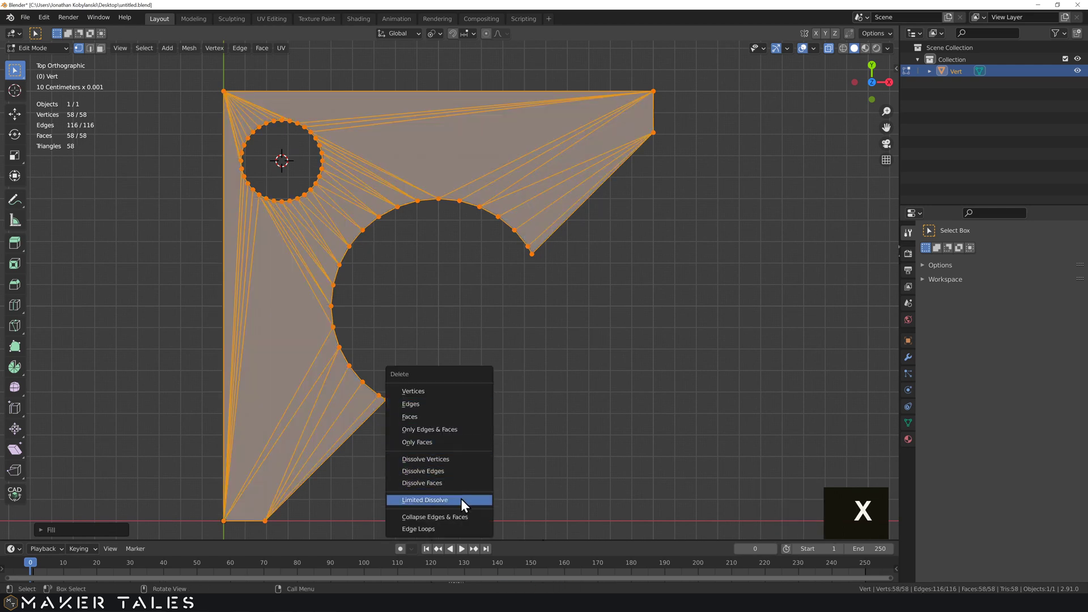
pyautogui.click(461, 500)
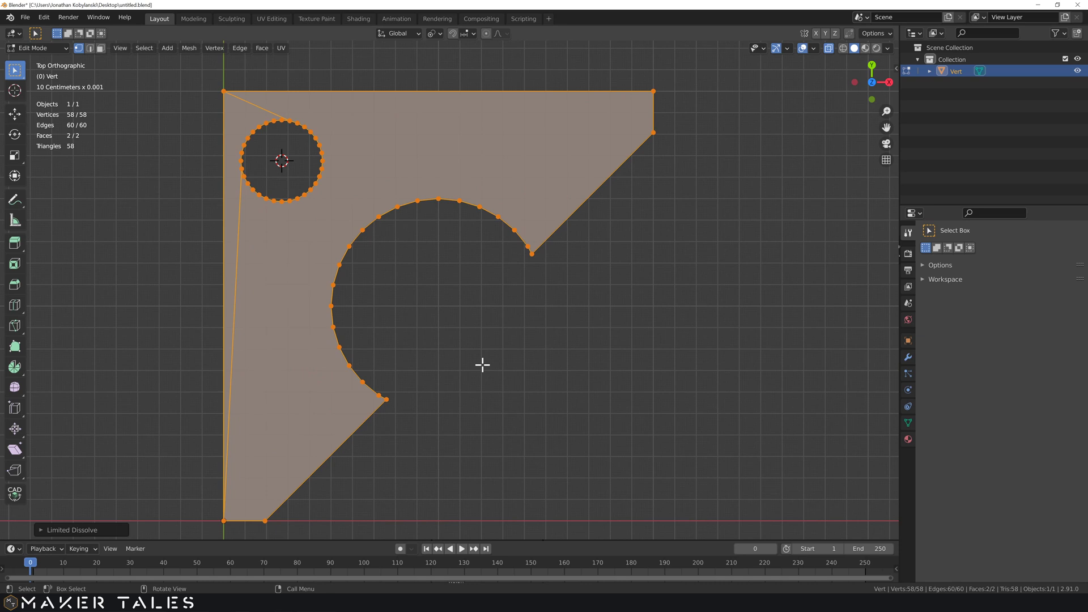
pyautogui.click(474, 330)
pyautogui.moveTo(517, 355); pyautogui.dragTo(481, 391, button='middle')
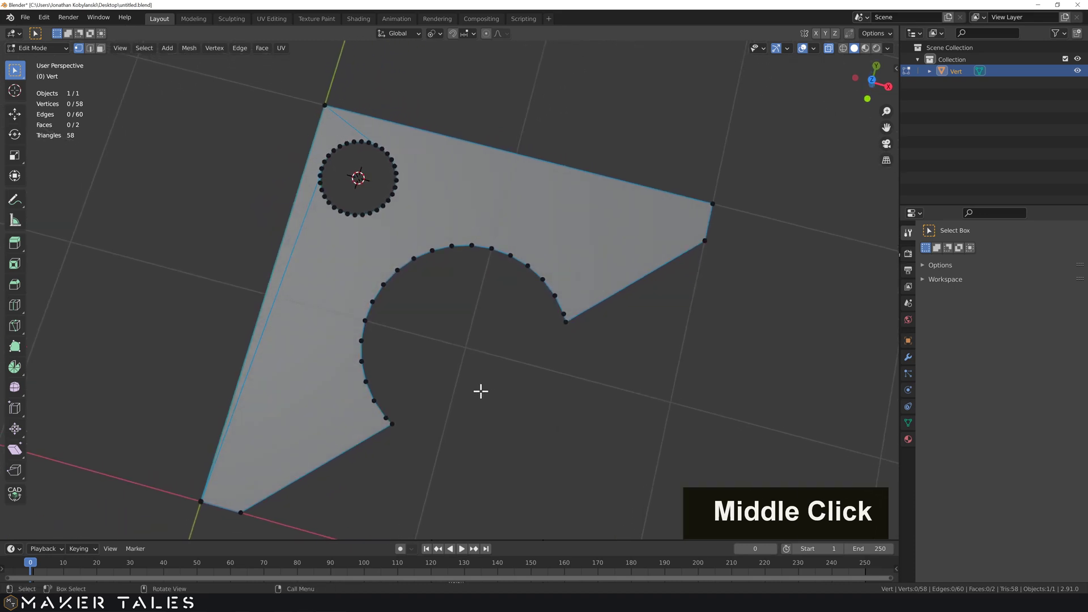